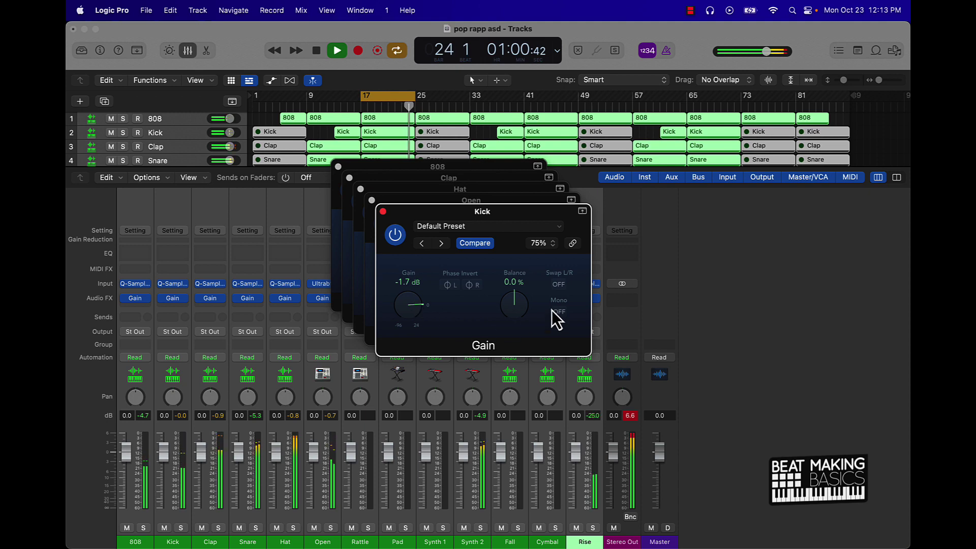
- Insert a Gain plug-in on the Stereo Out channel and lower its gain to -5.7 dB, resetting the peak meters to check the level
{"action": "left_click", "coordinate": [621, 298]}
{"action": "left_click", "coordinate": [636, 327]}
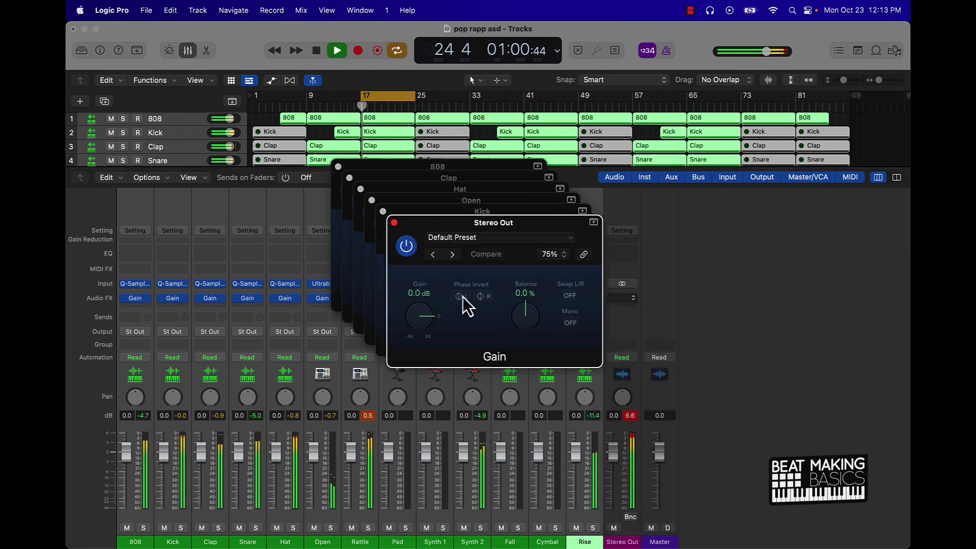
{"action": "left_click_drag", "start_coordinate": [418, 313], "coordinate": [417, 328]}
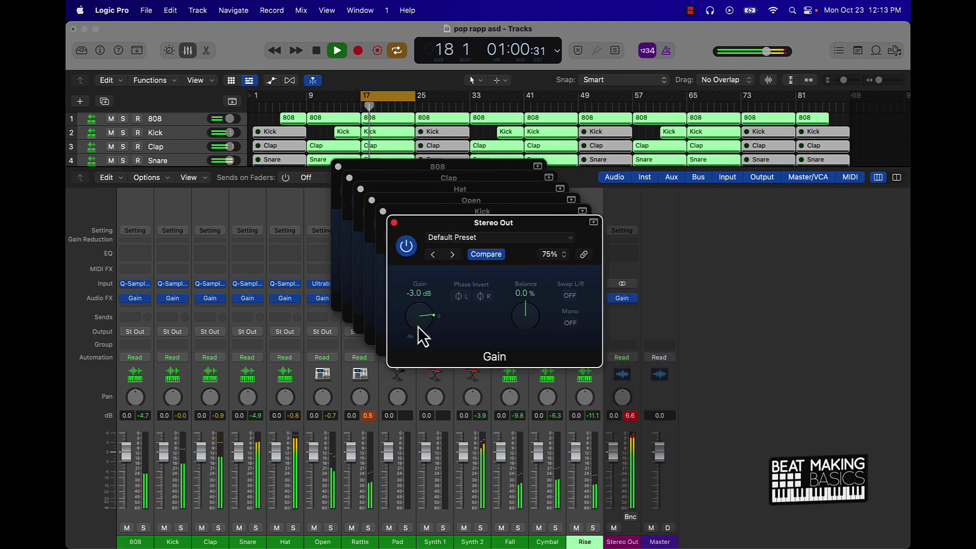
{"action": "left_click", "coordinate": [682, 273]}
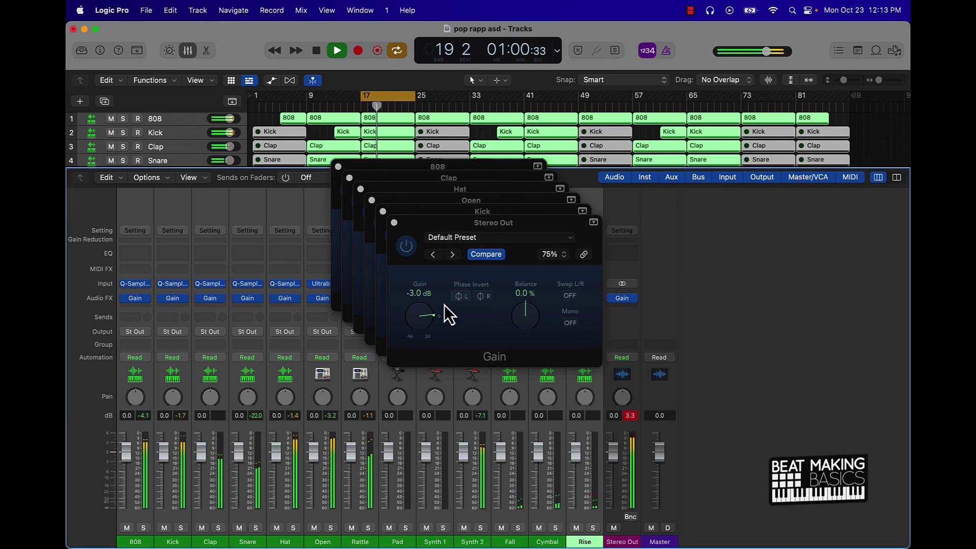
{"action": "left_click_drag", "start_coordinate": [433, 313], "coordinate": [430, 320]}
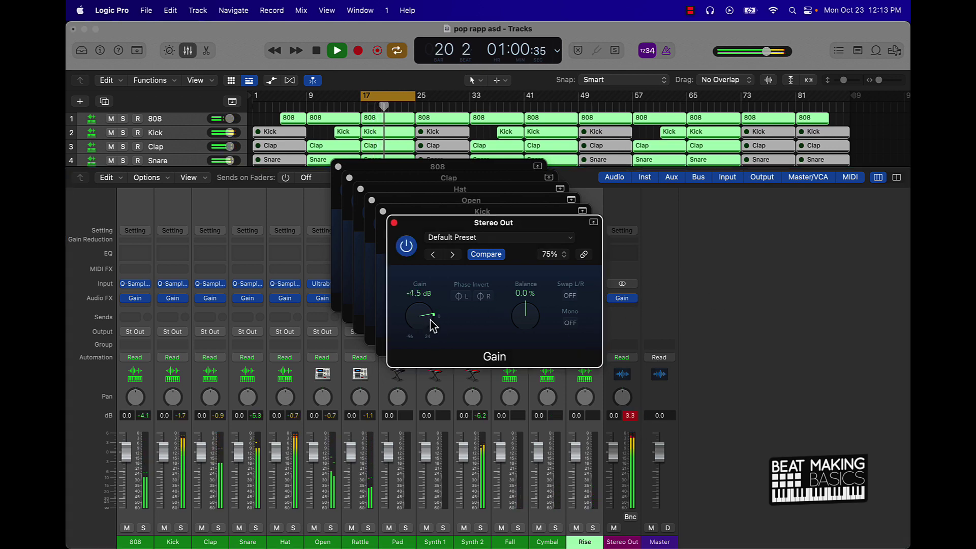
{"action": "left_click", "coordinate": [629, 418]}
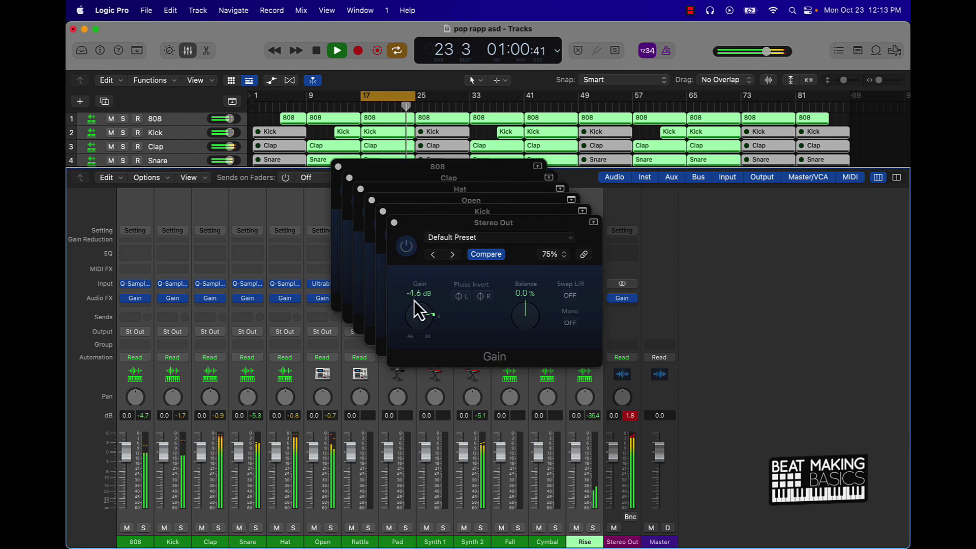
{"action": "left_click_drag", "start_coordinate": [413, 304], "coordinate": [423, 316]}
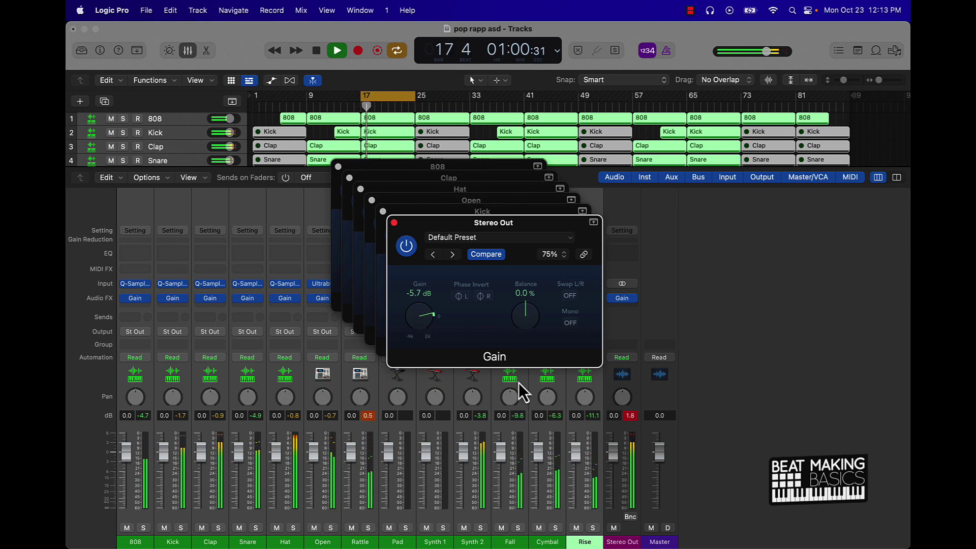
{"action": "left_click", "coordinate": [630, 417]}
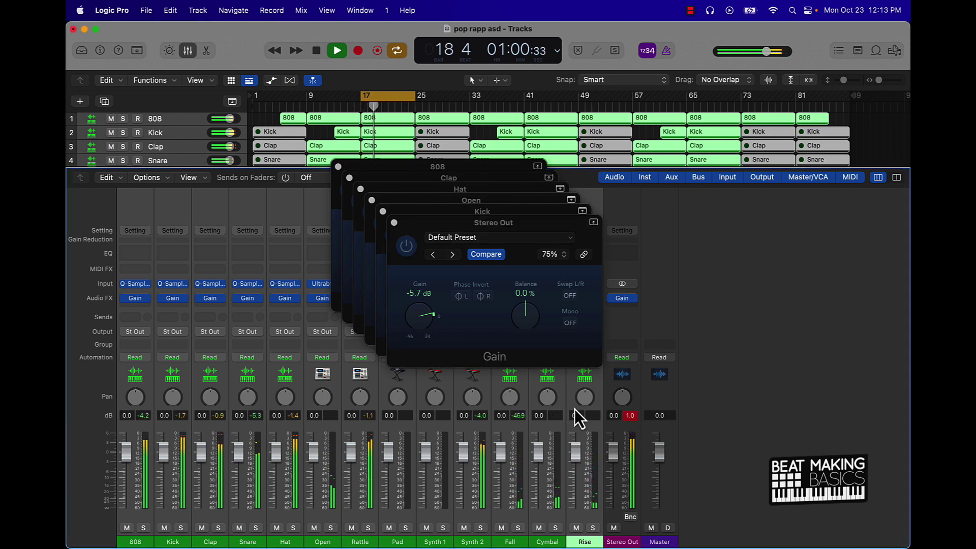
- Close all open Gain plug-in windows and bypass the Gain plug-in on the Stereo Out channel
{"action": "left_click", "coordinate": [394, 223]}
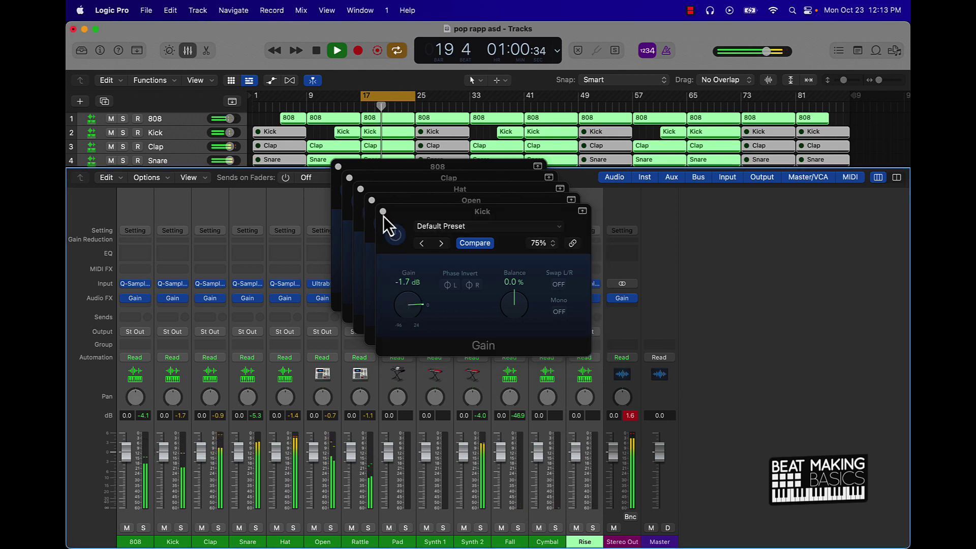
{"action": "left_click", "coordinate": [383, 211]}
{"action": "left_click", "coordinate": [372, 201]}
{"action": "left_click", "coordinate": [361, 189]}
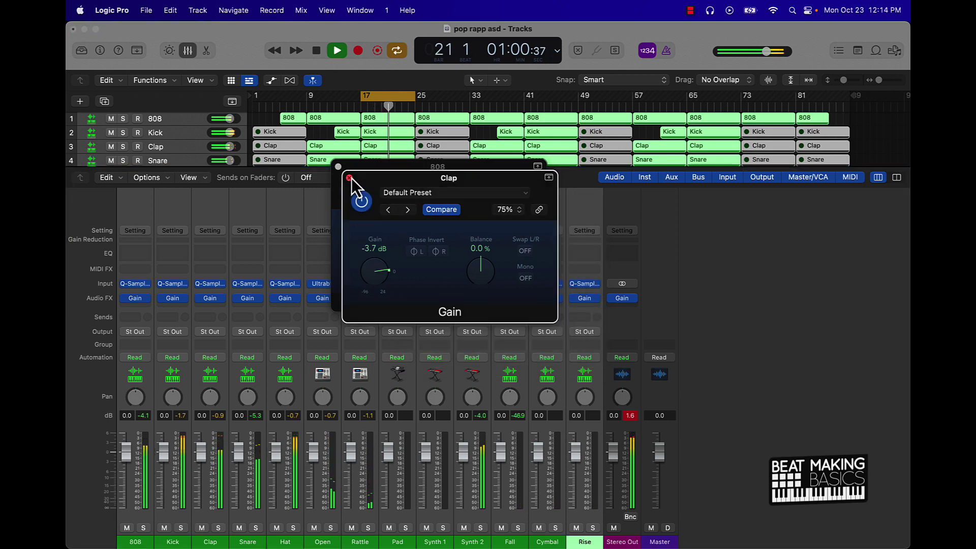
{"action": "left_click", "coordinate": [350, 178]}
{"action": "left_click", "coordinate": [338, 167]}
{"action": "left_click", "coordinate": [615, 299]}
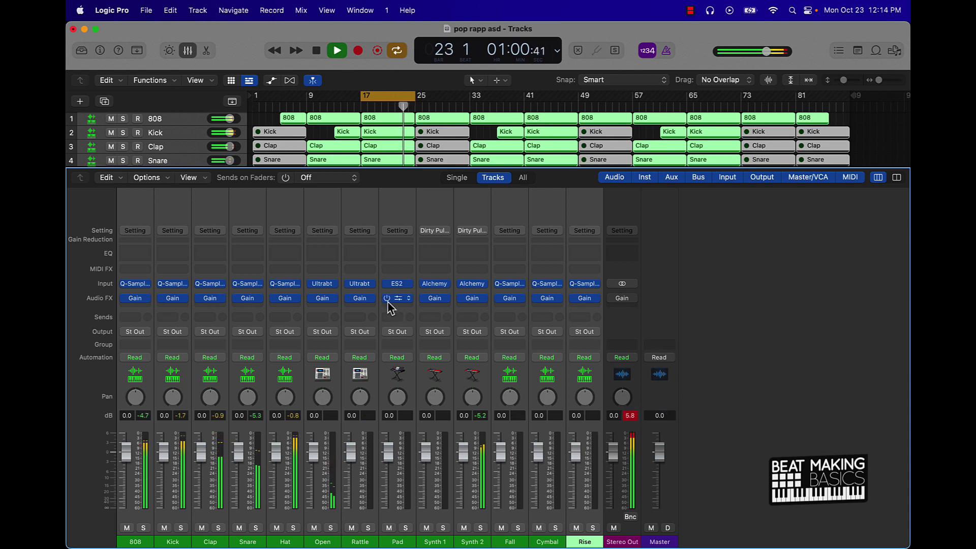
- Lower the gain on the Hat channel's Gain plug-in to -4.1 dB and close its window
{"action": "left_click", "coordinate": [287, 299]}
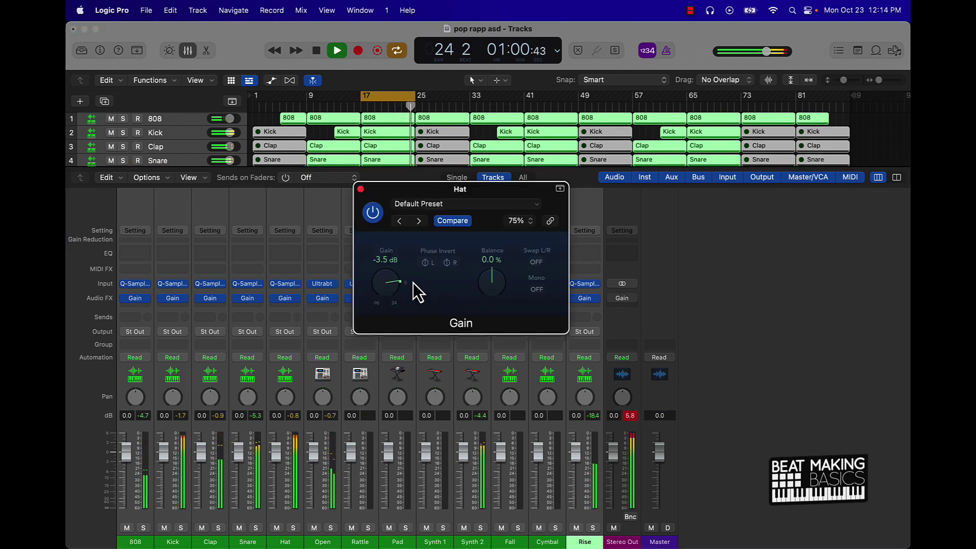
{"action": "left_click_drag", "start_coordinate": [388, 283], "coordinate": [387, 283]}
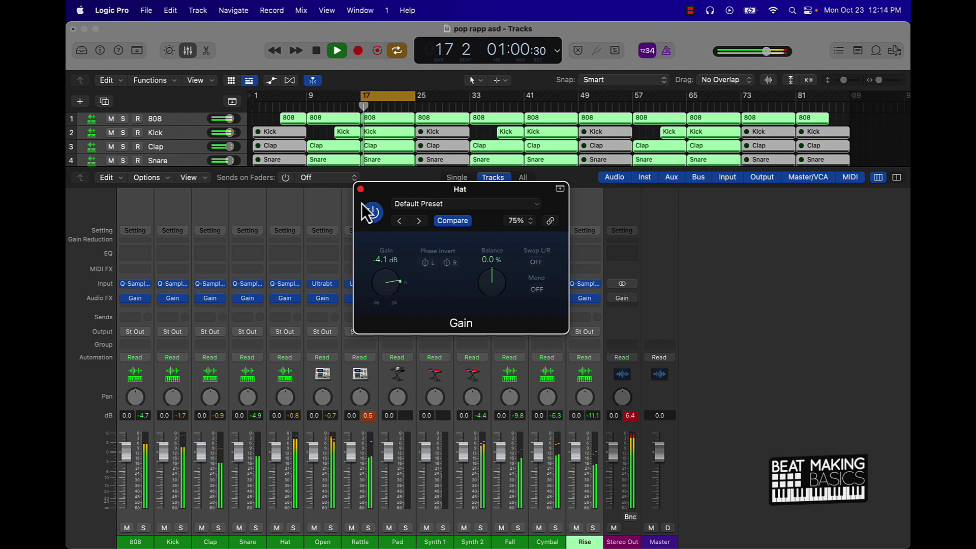
{"action": "left_click", "coordinate": [360, 189]}
- Lower the gain on the Rattle channel's Gain plug-in to -4.2 dB, close its window and reset the peak meters
{"action": "left_click", "coordinate": [360, 298]}
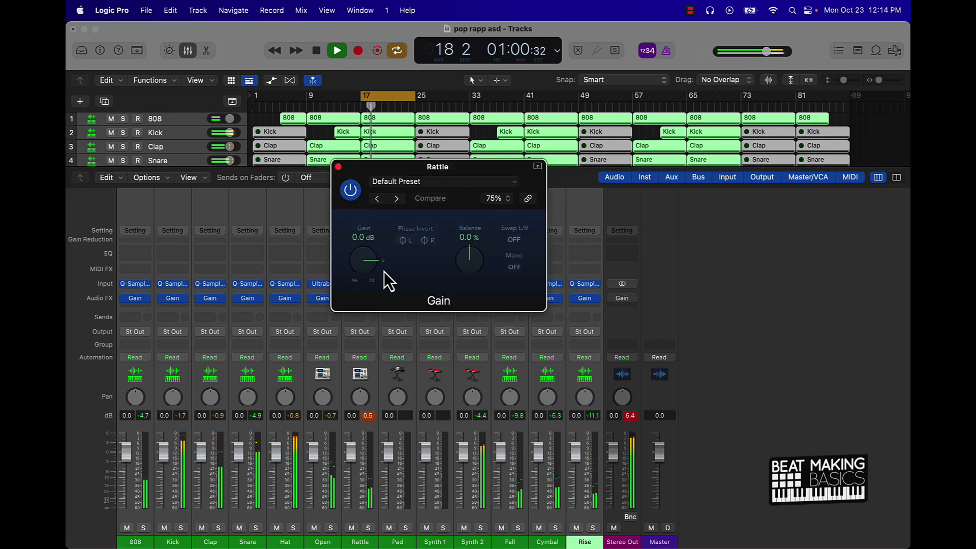
{"action": "left_click_drag", "start_coordinate": [384, 271], "coordinate": [374, 273]}
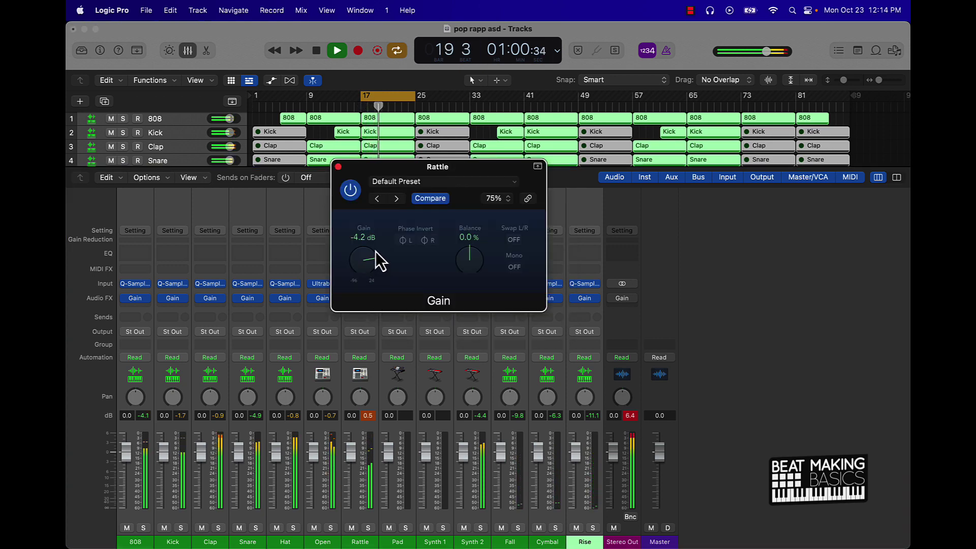
{"action": "left_click", "coordinate": [338, 167]}
{"action": "left_click", "coordinate": [367, 416]}
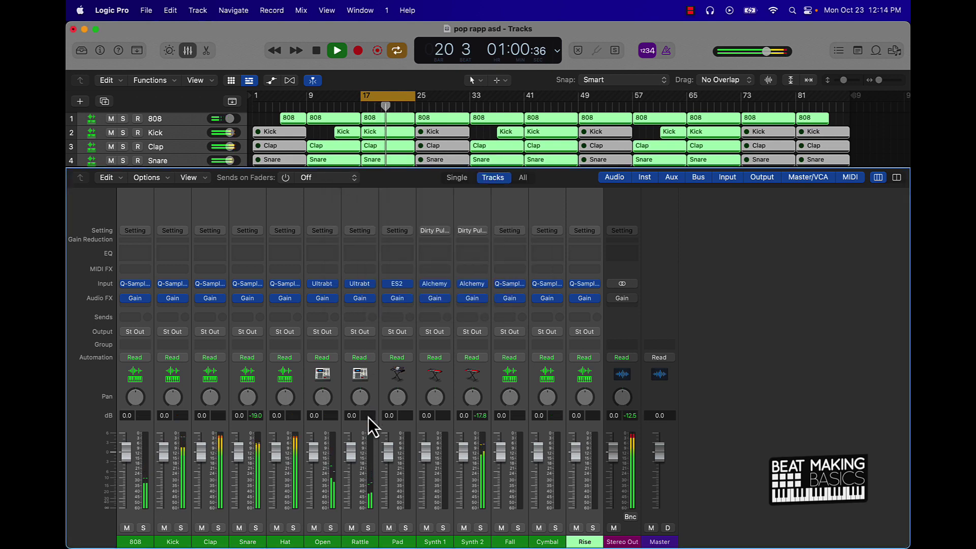
- Set the Kick channel's gain to -2.5 dB and fine-tune the Clap channel's gain in its Gain plug-in
{"action": "left_click", "coordinate": [173, 300]}
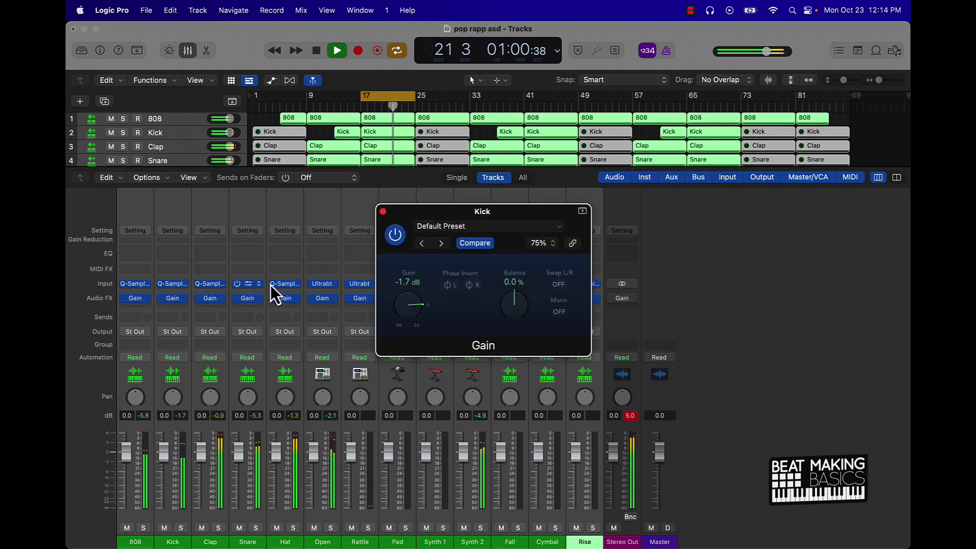
{"action": "left_click_drag", "start_coordinate": [426, 298], "coordinate": [364, 300]}
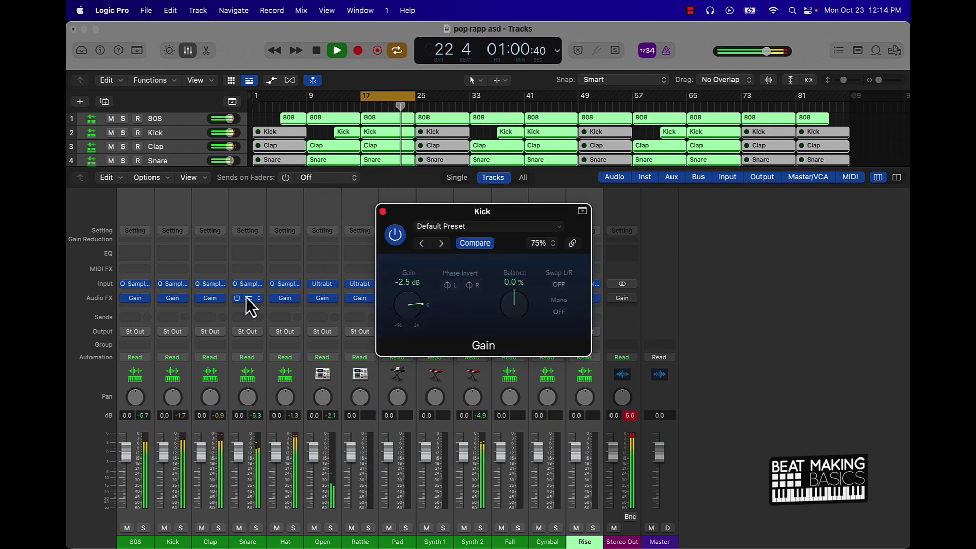
{"action": "left_click", "coordinate": [211, 299]}
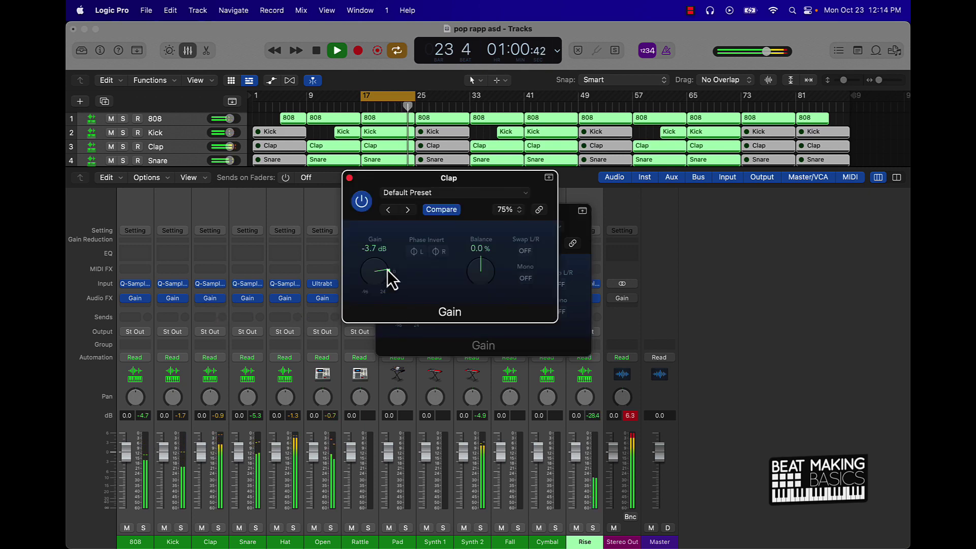
{"action": "scroll", "coordinate": [385, 274], "scroll_direction": "down", "scroll_amount": 2}
{"action": "left_click", "coordinate": [350, 178]}
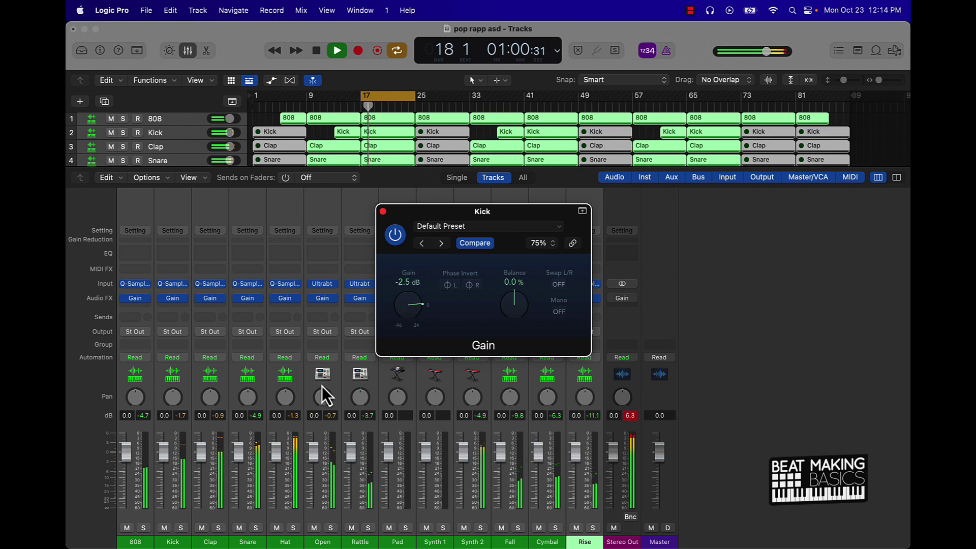
- Fine-tune the Hat channel's gain in its Gain plug-in and close the remaining plug-in windows
{"action": "left_click", "coordinate": [285, 298]}
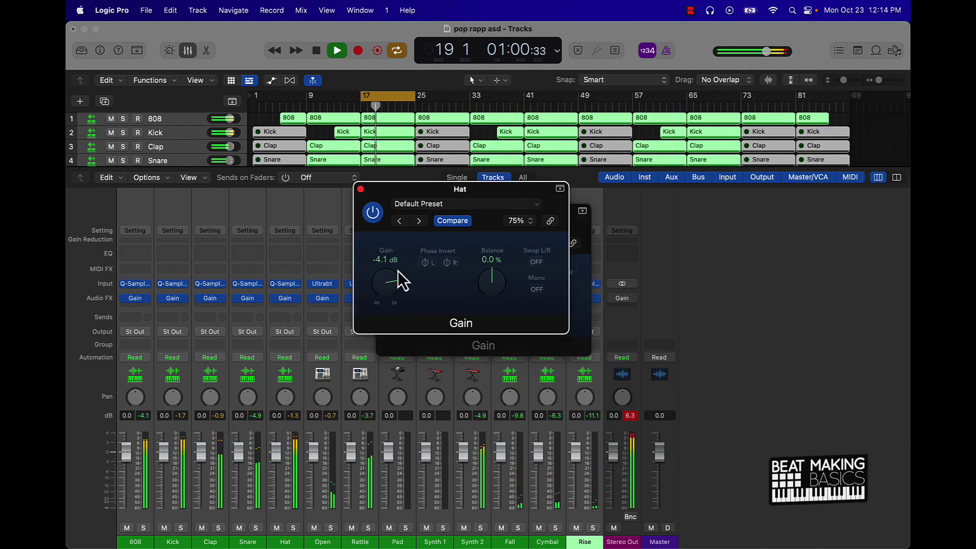
{"action": "scroll", "coordinate": [398, 275], "scroll_direction": "up", "scroll_amount": 2}
{"action": "left_click", "coordinate": [362, 189]}
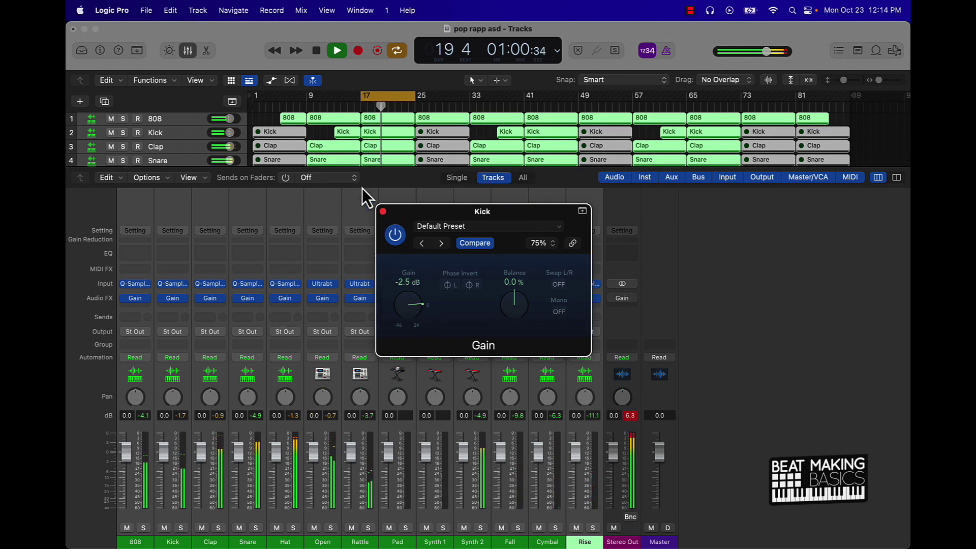
{"action": "left_click", "coordinate": [382, 212]}
- Deselect all regions, stop playback and turn off the cycle area
{"action": "left_click", "coordinate": [266, 122]}
{"action": "key", "text": "space"}
{"action": "left_click", "coordinate": [378, 102]}
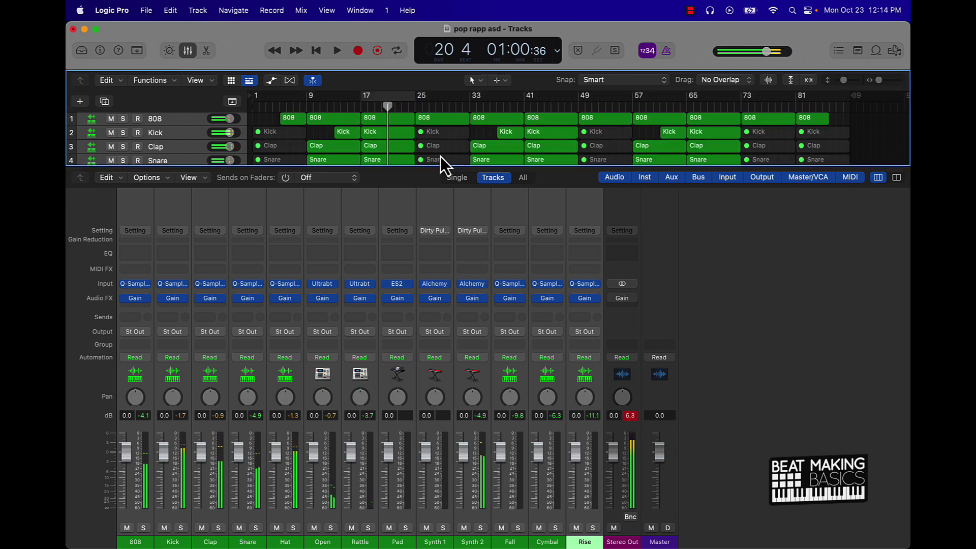
- Clear the mixer's peak readings and return the playhead to the project start with the mixer hidden
{"action": "left_click", "coordinate": [630, 416]}
{"action": "key", "text": "Return"}
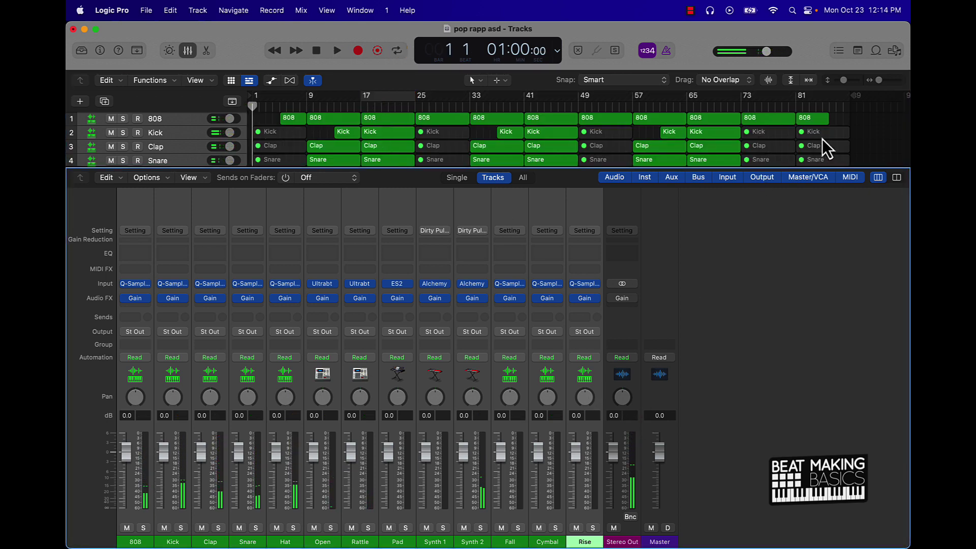
{"action": "left_click", "coordinate": [188, 51]}
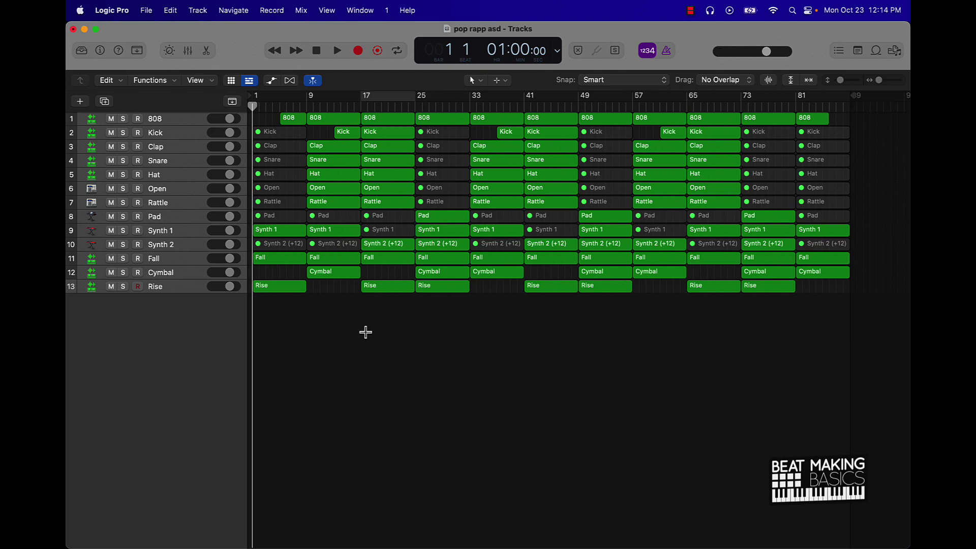
{"action": "key", "text": "super+shift+e"}
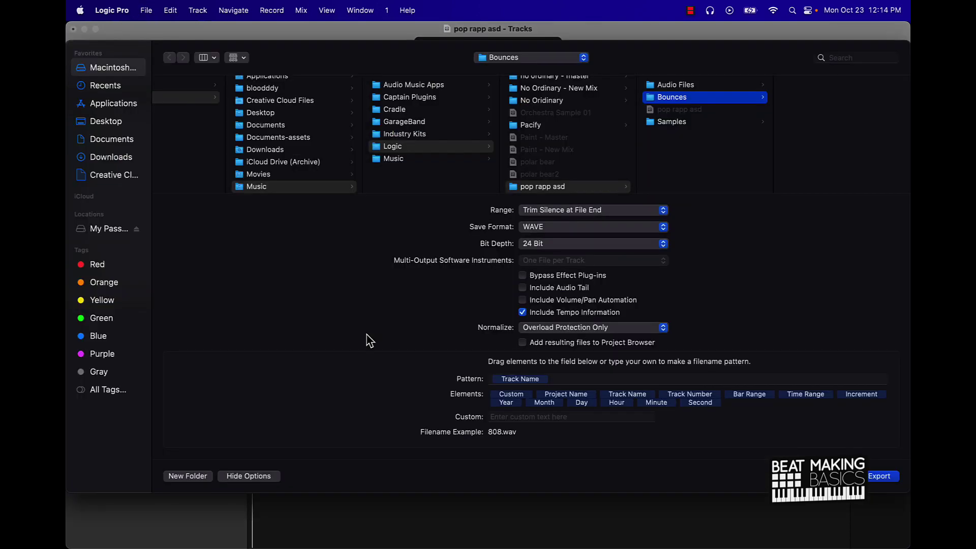
{"action": "left_click", "coordinate": [119, 122]}
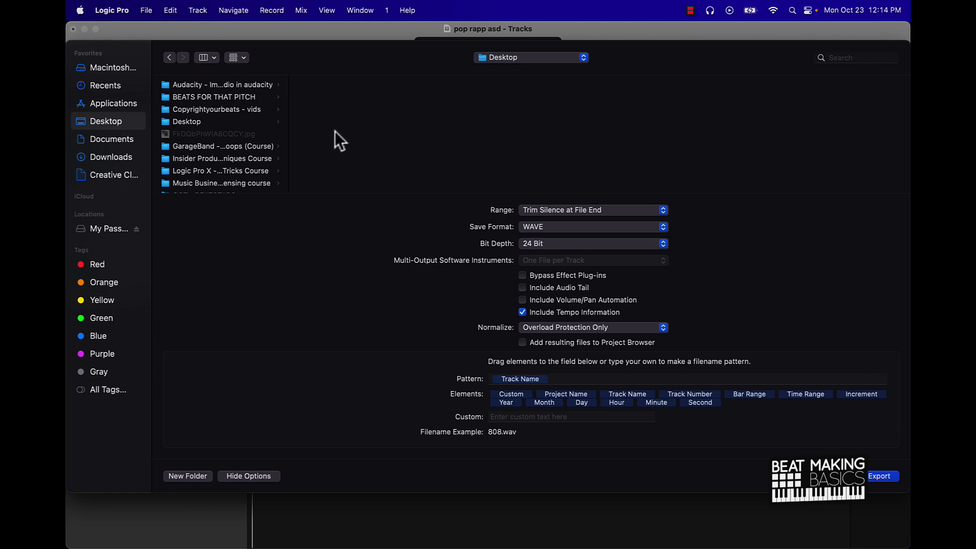
{"action": "left_click", "coordinate": [187, 476]}
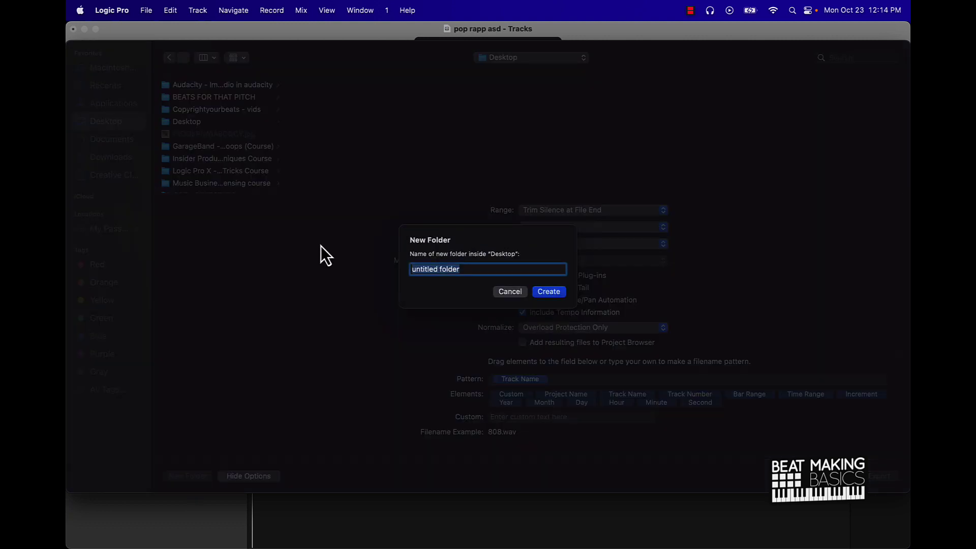
{"action": "left_click", "coordinate": [507, 292]}
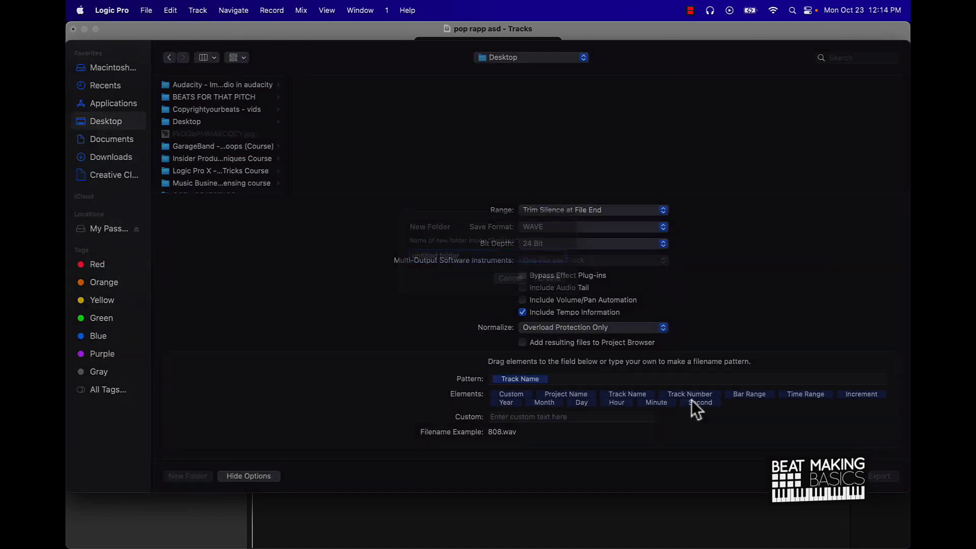
{"action": "left_click", "coordinate": [837, 476]}
- Save the project under the new name "Pull Up And Dump" in the existing project folder
{"action": "key", "text": "super+b"}
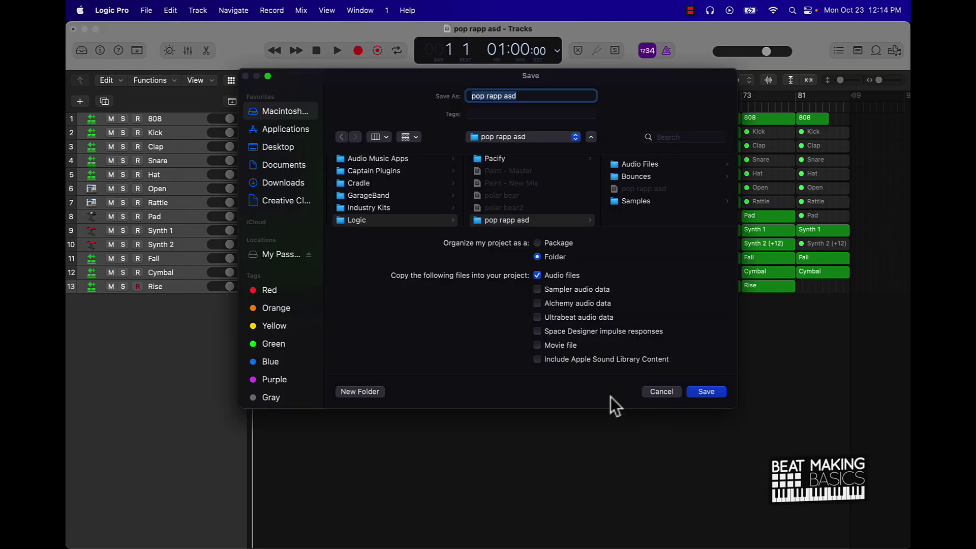
{"action": "type", "text": "Pull Up And Dump"}
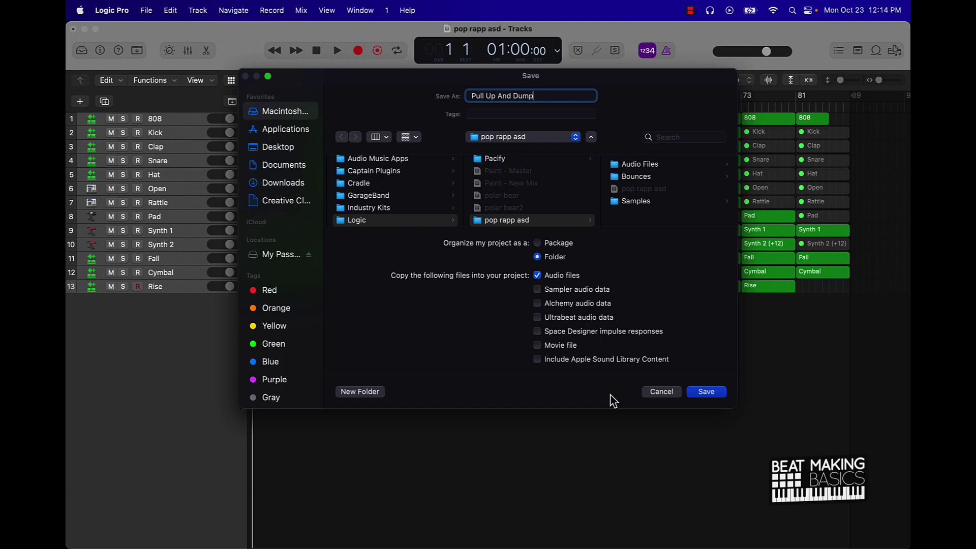
{"action": "key", "text": "Return"}
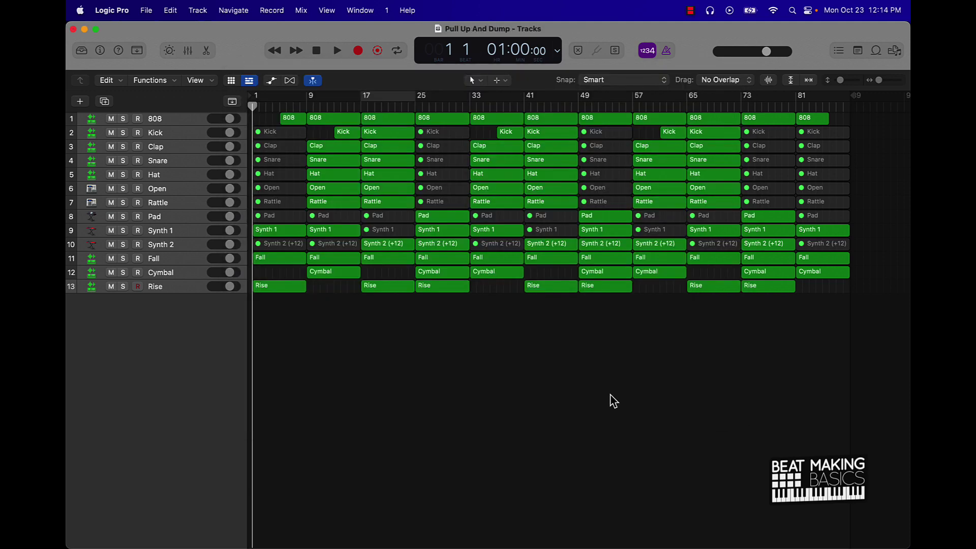
- Start exporting all tracks as audio files and create a destination folder named "Pull Up And Dump" on the Desktop
{"action": "key", "text": "super+shift+e"}
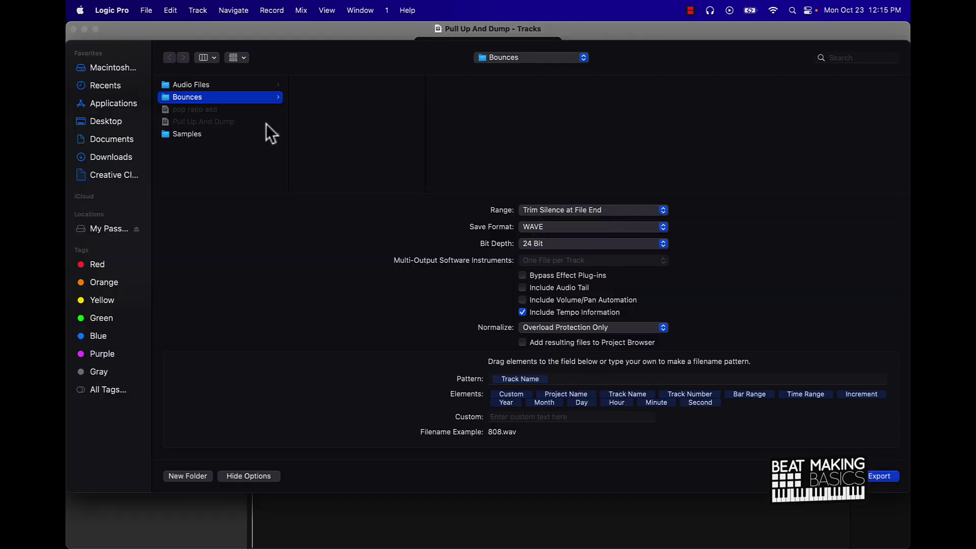
{"action": "left_click", "coordinate": [106, 121]}
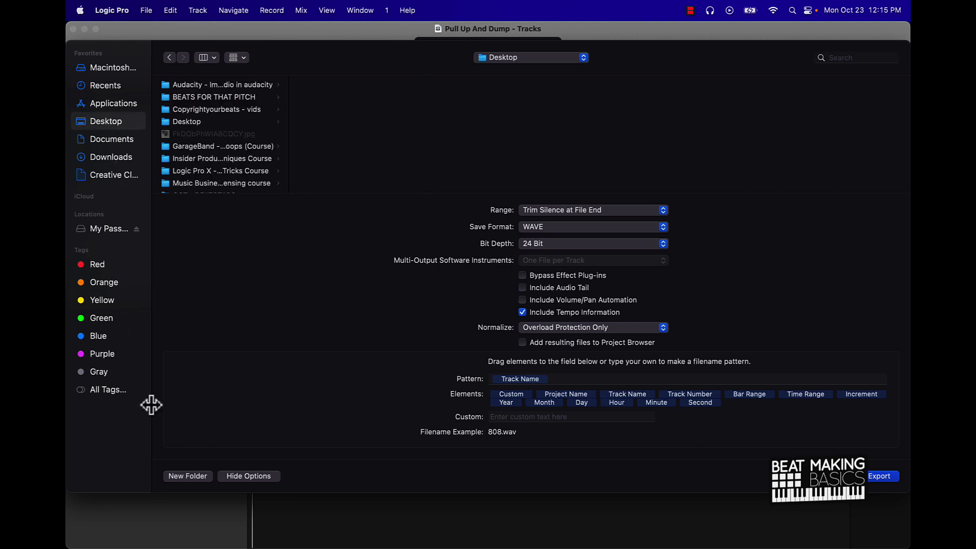
{"action": "left_click", "coordinate": [192, 476]}
{"action": "type", "text": "Pull Up And Dump"}
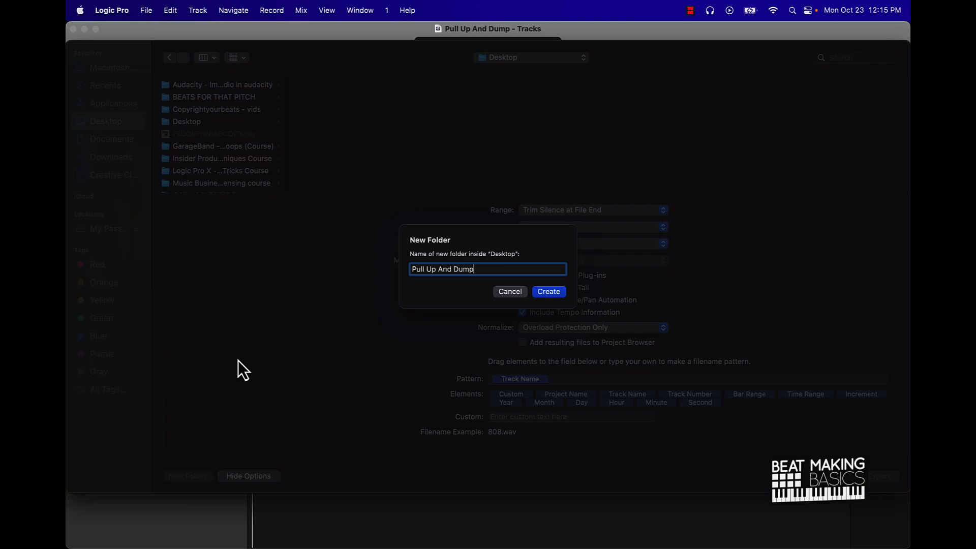
{"action": "key", "text": "Return"}
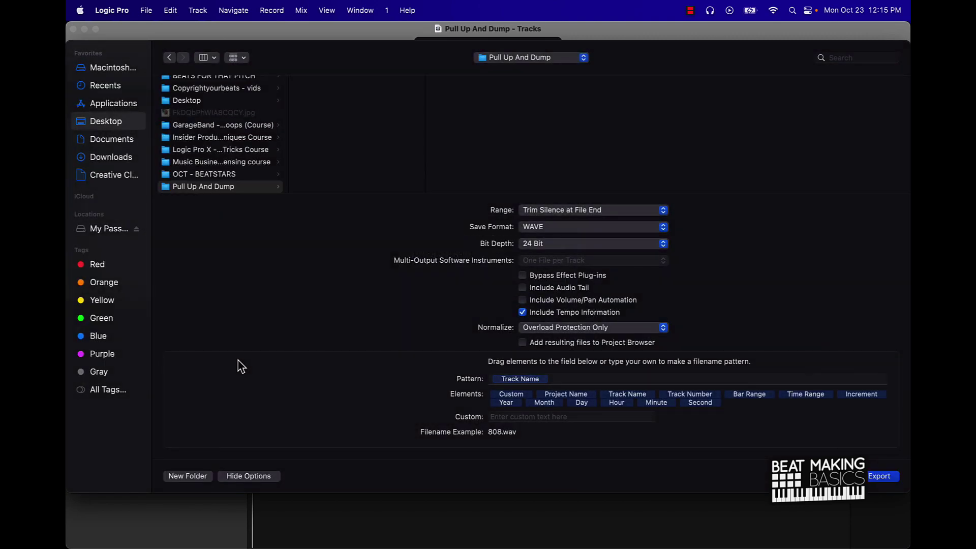
- Create a new folder named "Pull Up And Dump - Stems" inside the "Pull Up And Dump" destination folder
{"action": "left_click", "coordinate": [196, 480]}
{"action": "type", "text": "Pull Up And Dump - Stems"}
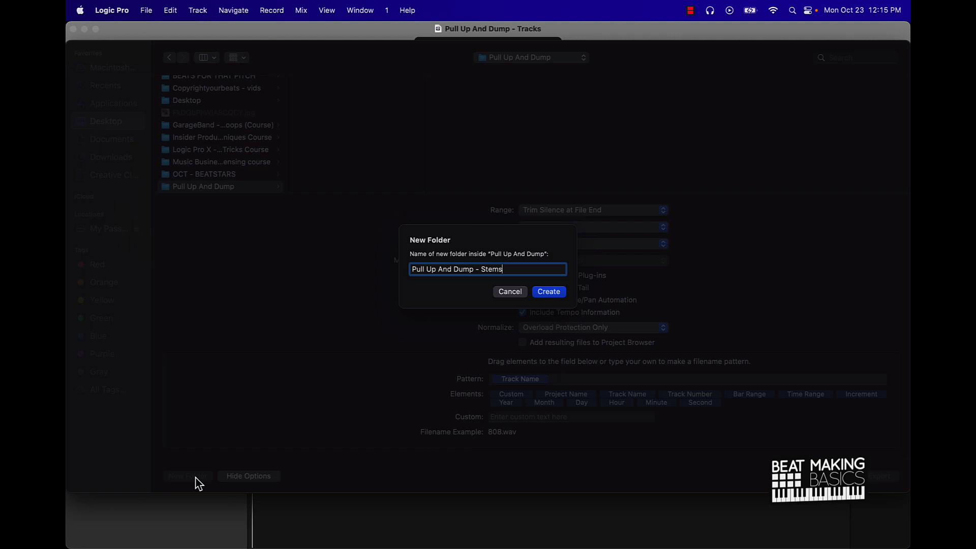
{"action": "key", "text": "Return"}
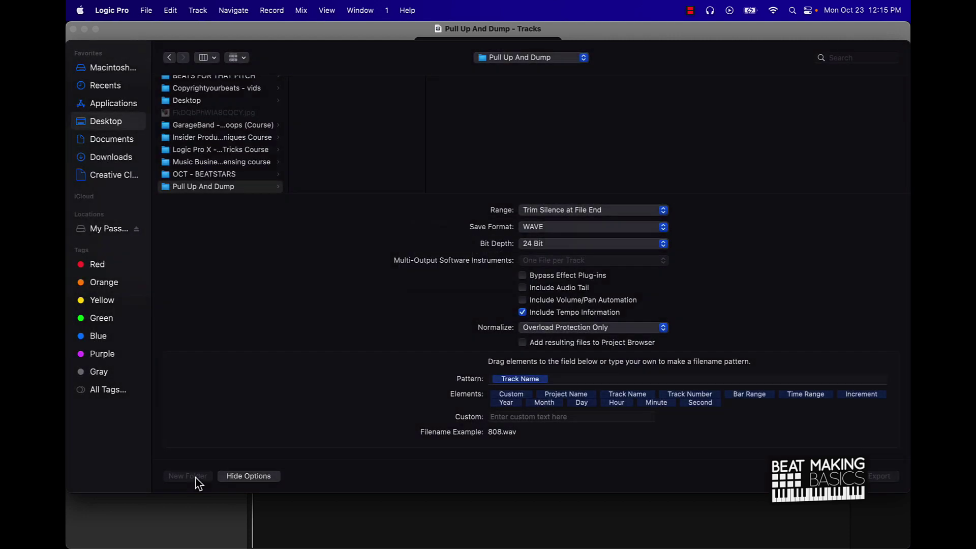
- Export the stems with Normalize set to Off and with audio tail and volume/pan automation included
{"action": "left_click", "coordinate": [557, 324]}
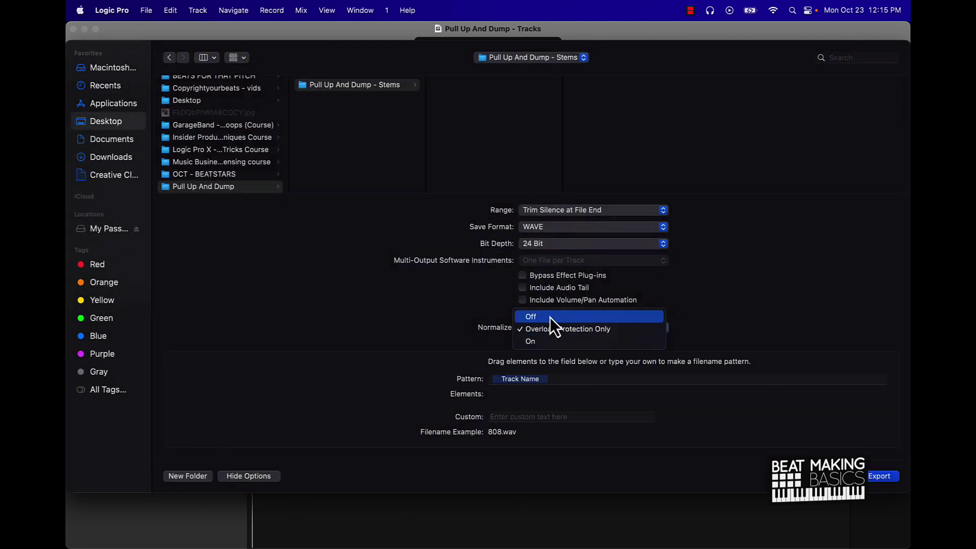
{"action": "left_click", "coordinate": [550, 316]}
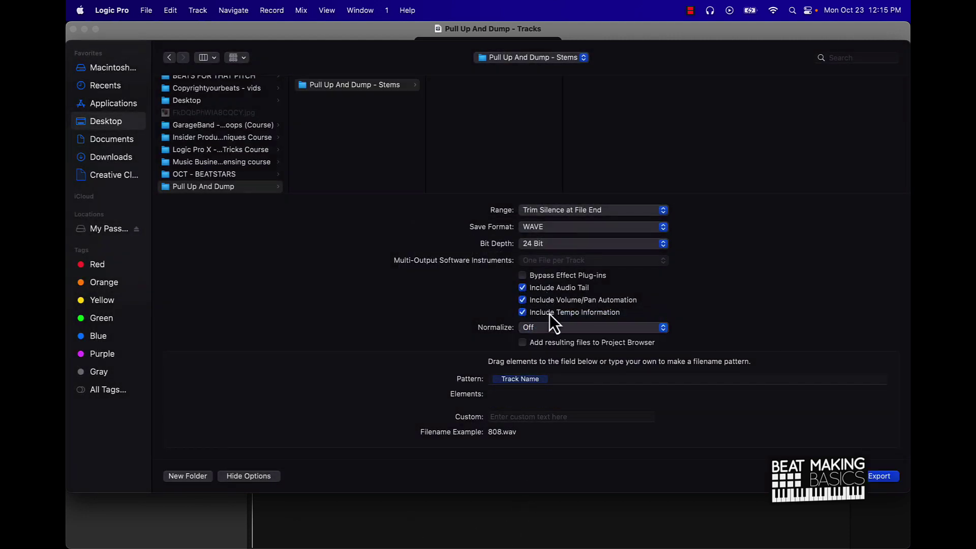
{"action": "left_click", "coordinate": [884, 477]}
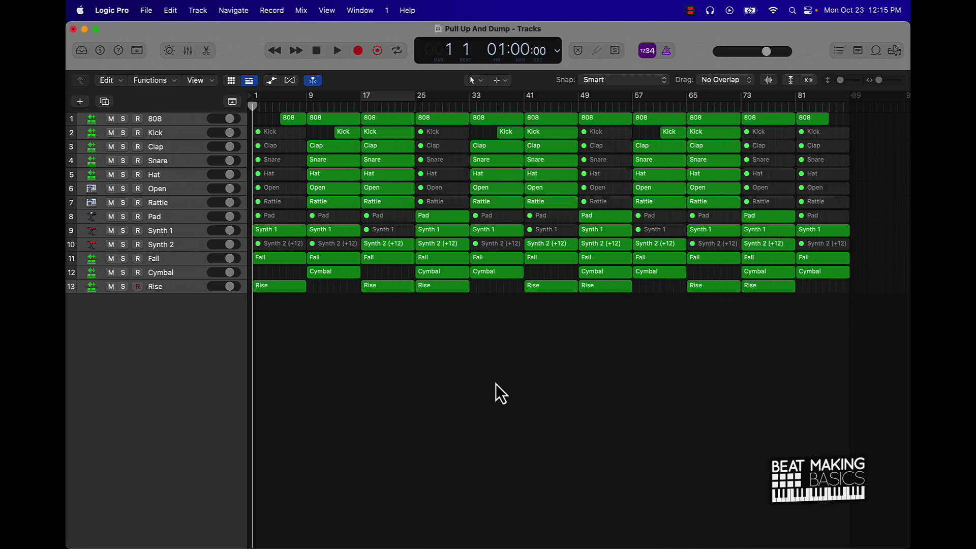
- Create a new project with one audio track, keeping the current project open, and enlarge its window to fill the screen
{"action": "left_click", "coordinate": [146, 11]}
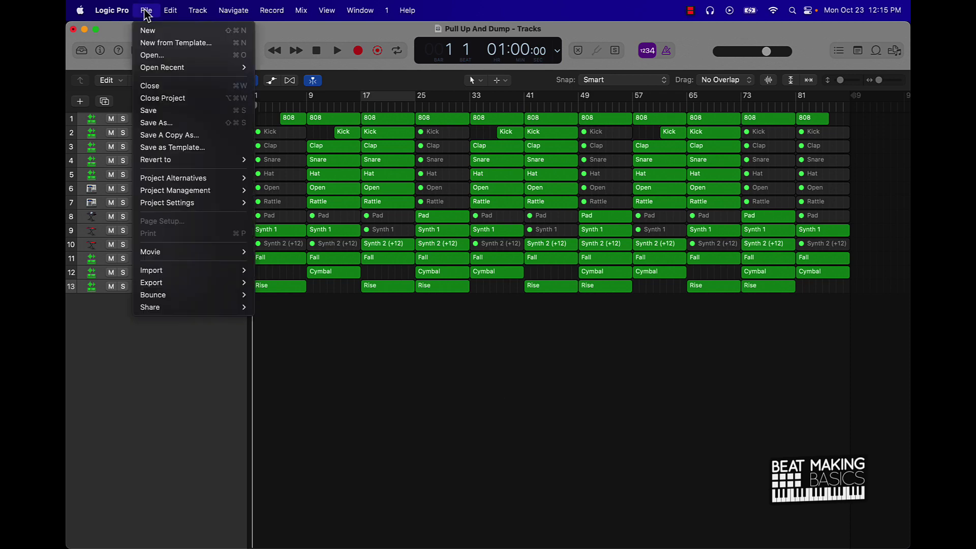
{"action": "left_click", "coordinate": [163, 31]}
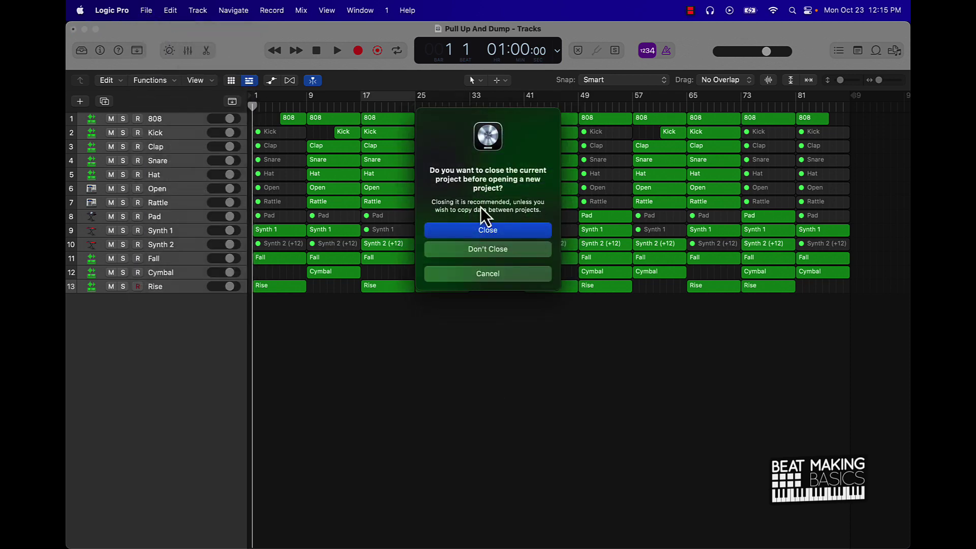
{"action": "left_click", "coordinate": [490, 250]}
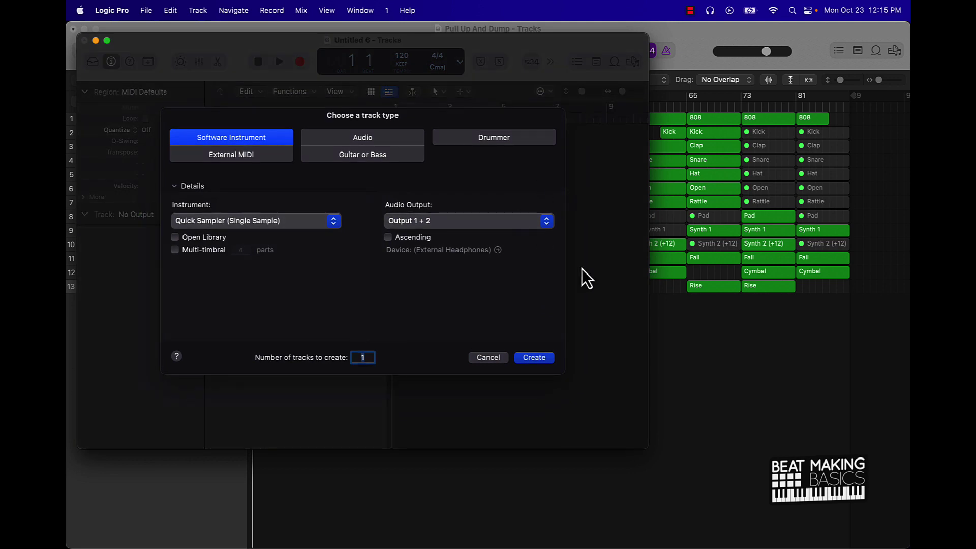
{"action": "left_click", "coordinate": [378, 142]}
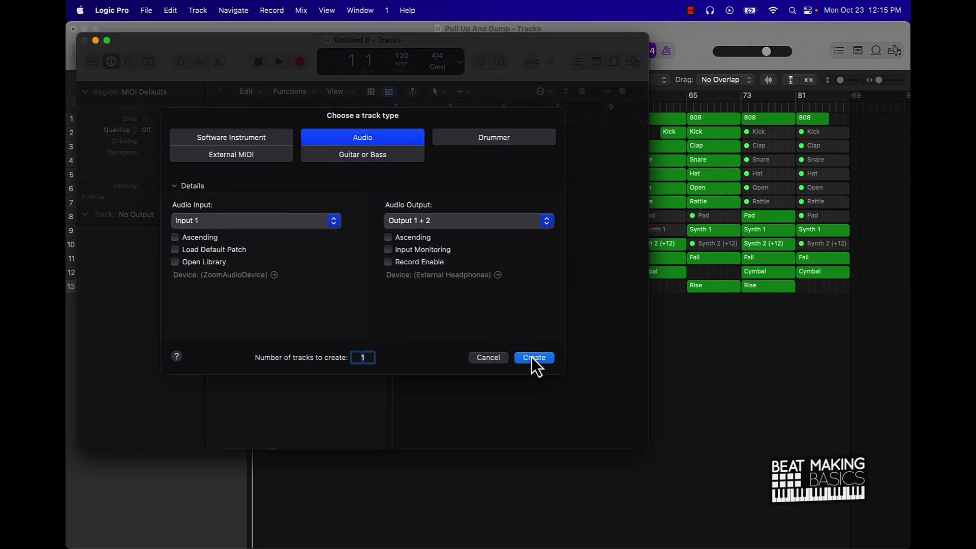
{"action": "left_click", "coordinate": [532, 357]}
{"action": "left_click_drag", "start_coordinate": [468, 55], "coordinate": [456, 45]}
{"action": "double_click", "coordinate": [637, 436]}
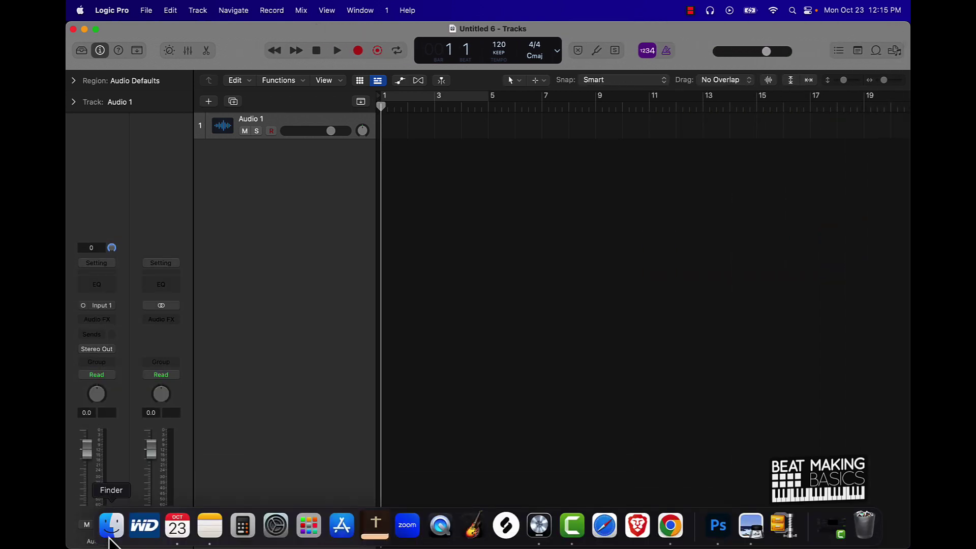
- Switch to Finder, open the "Pull Up And Dump - Stems" folder on the Desktop and move its window clear of the new project's track area
{"action": "left_click", "coordinate": [113, 531]}
{"action": "left_click", "coordinate": [155, 188]}
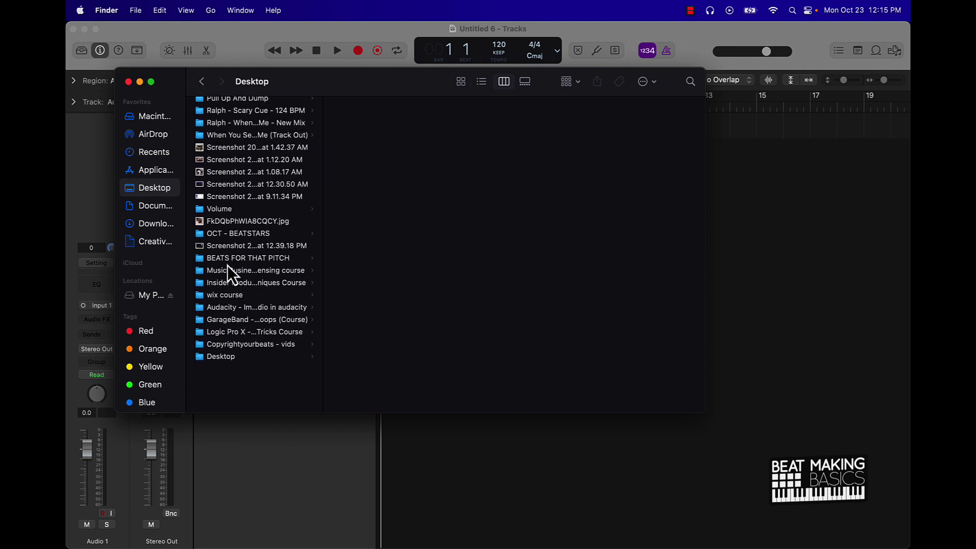
{"action": "left_click", "coordinate": [267, 105]}
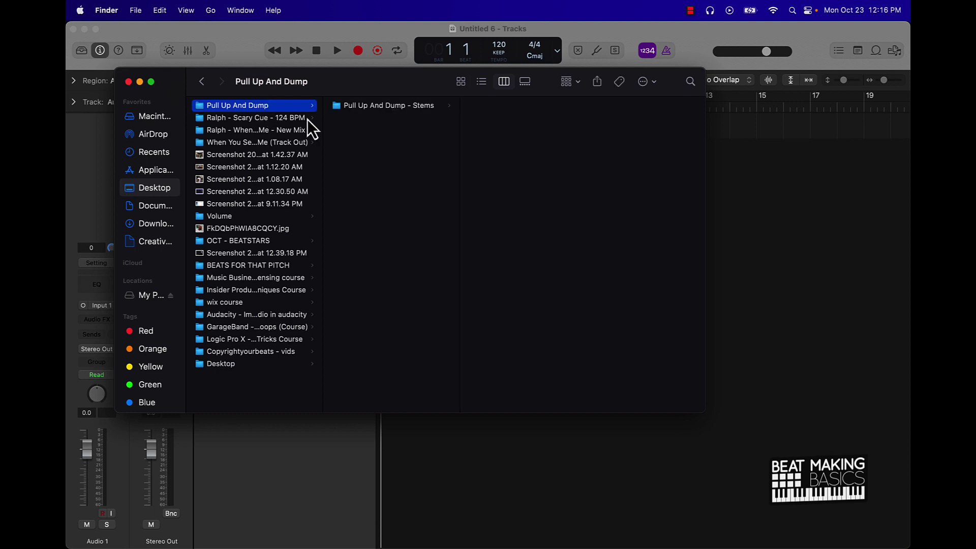
{"action": "left_click", "coordinate": [386, 107]}
{"action": "left_click_drag", "start_coordinate": [493, 279], "coordinate": [482, 87]}
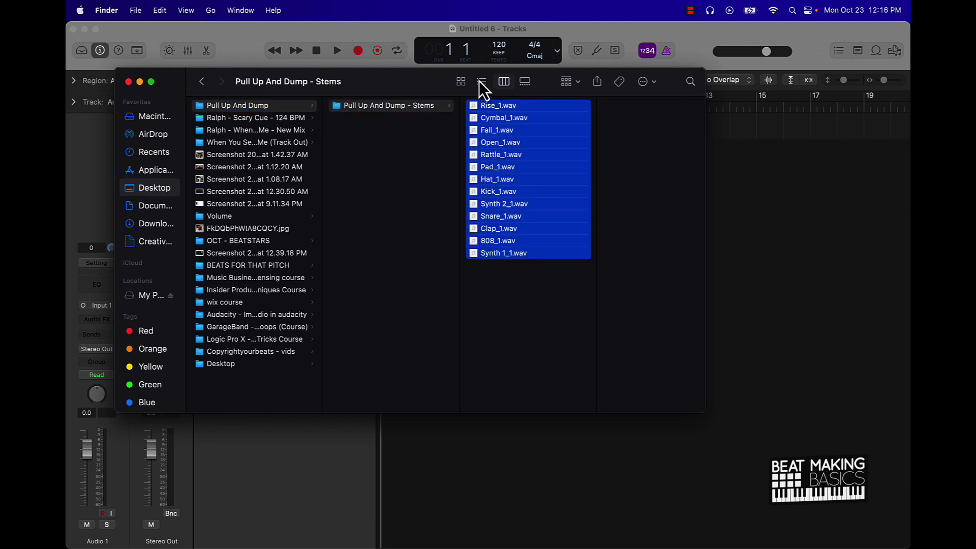
{"action": "left_click_drag", "start_coordinate": [414, 92], "coordinate": [255, 267]}
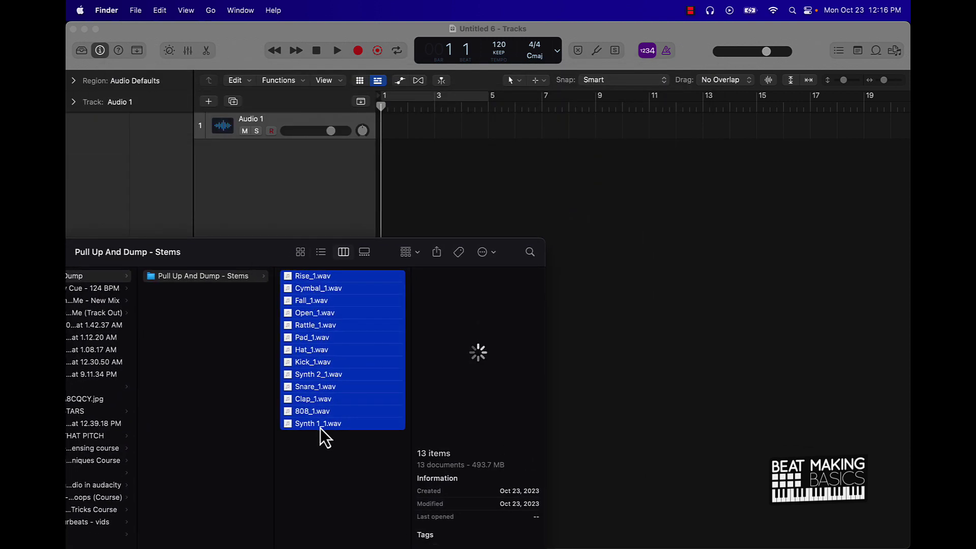
{"action": "left_click", "coordinate": [319, 453]}
- Rename the first two stem files to Rise.wav and Cymbal.wav by removing the "_1" suffix
{"action": "left_click", "coordinate": [310, 278]}
{"action": "key", "text": "Return"}
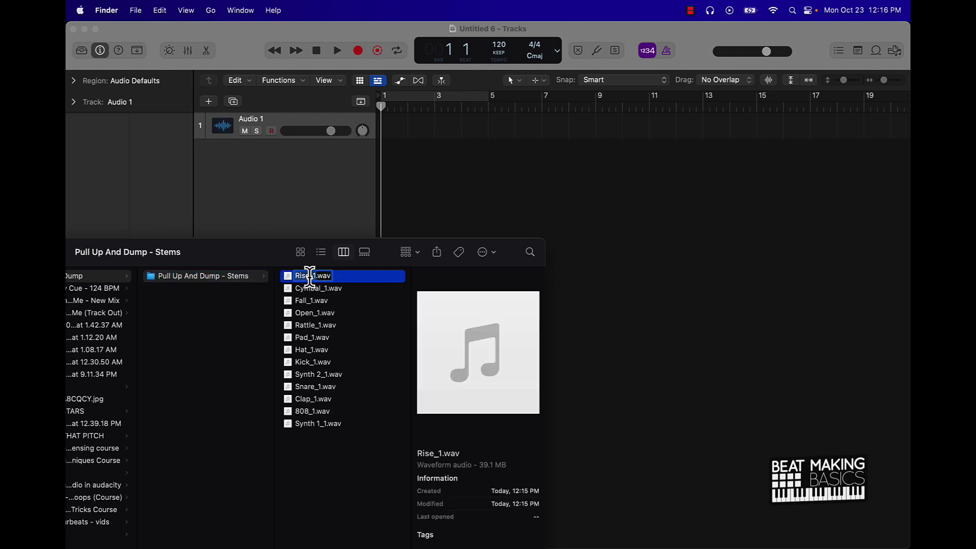
{"action": "key", "text": "Right"}
{"action": "key", "text": "BackSpace"}
{"action": "key", "text": "BackSpace"}
{"action": "key", "text": "Return"}
{"action": "key", "text": "Down"}
{"action": "key", "text": "Return"}
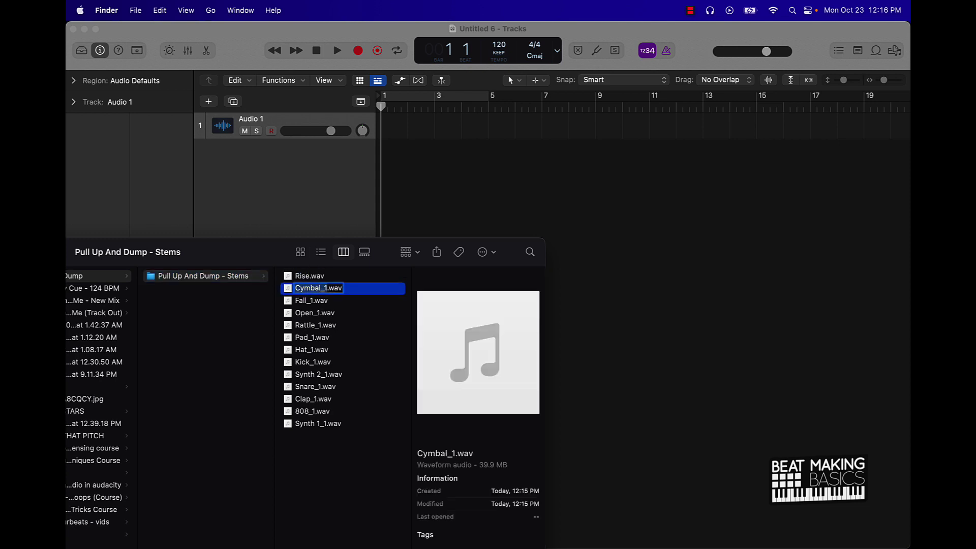
{"action": "key", "text": "Return"}
- Remove the "_1" suffix from the next two stems, naming them Fall.wav and Open.wav
{"action": "key", "text": "Down"}
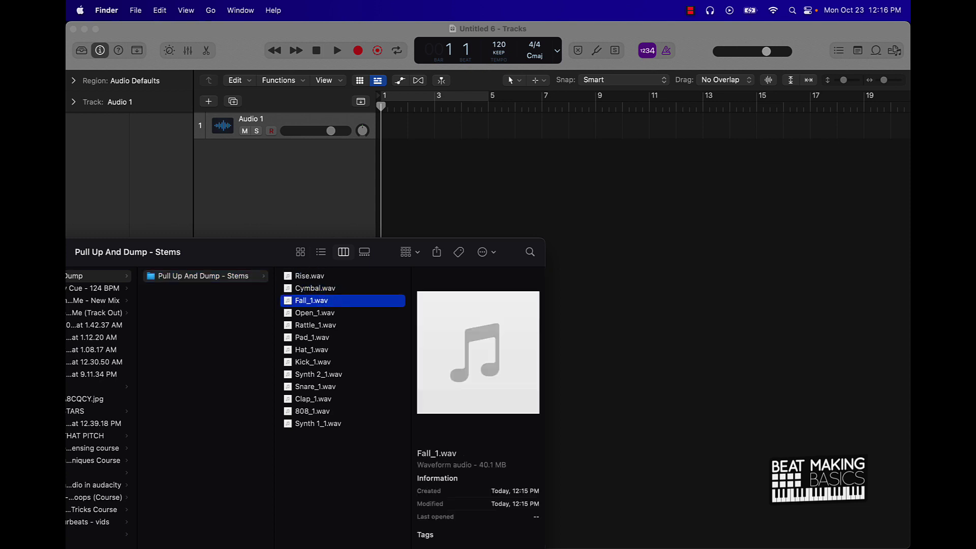
{"action": "key", "text": "Return"}
{"action": "key", "text": "BackSpace"}
{"action": "key", "text": "Return"}
{"action": "key", "text": "Down"}
{"action": "key", "text": "Return"}
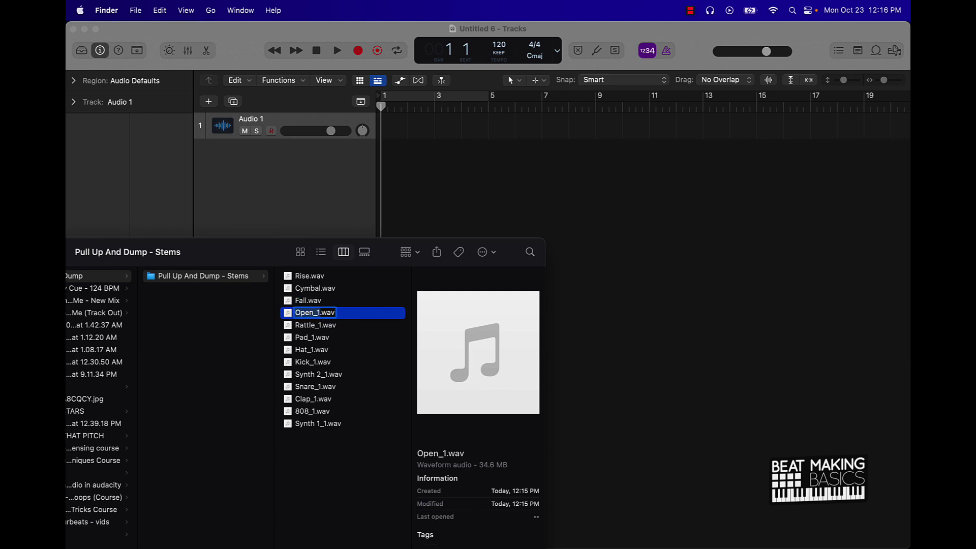
{"action": "key", "text": "BackSpace"}
{"action": "key", "text": "Return"}
- Remove the "_1" suffix from the rattle and pad stems, naming them Rattle.wav and Pad.wav
{"action": "key", "text": "Down"}
{"action": "key", "text": "Return"}
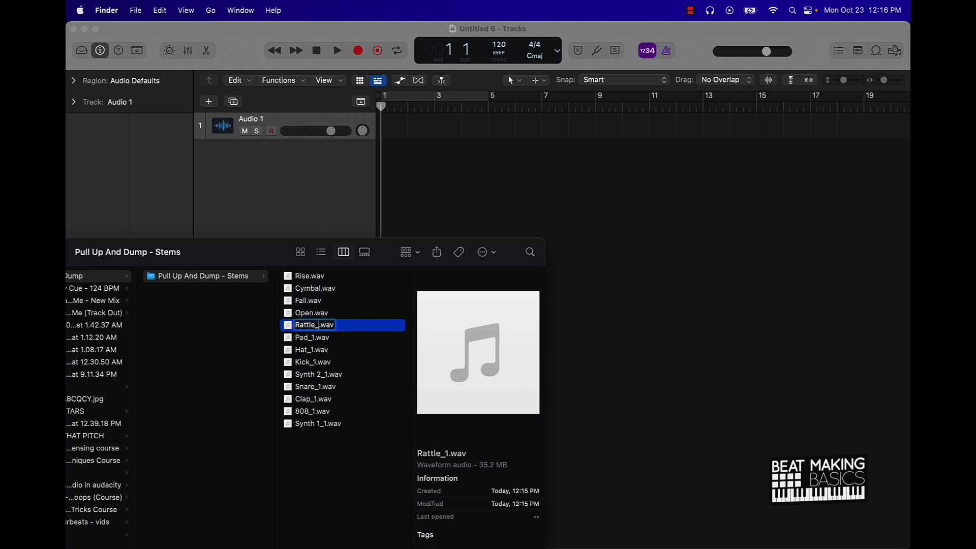
{"action": "key", "text": "BackSpace"}
{"action": "key", "text": "Return"}
{"action": "key", "text": "Down"}
{"action": "key", "text": "Return"}
{"action": "key", "text": "Return"}
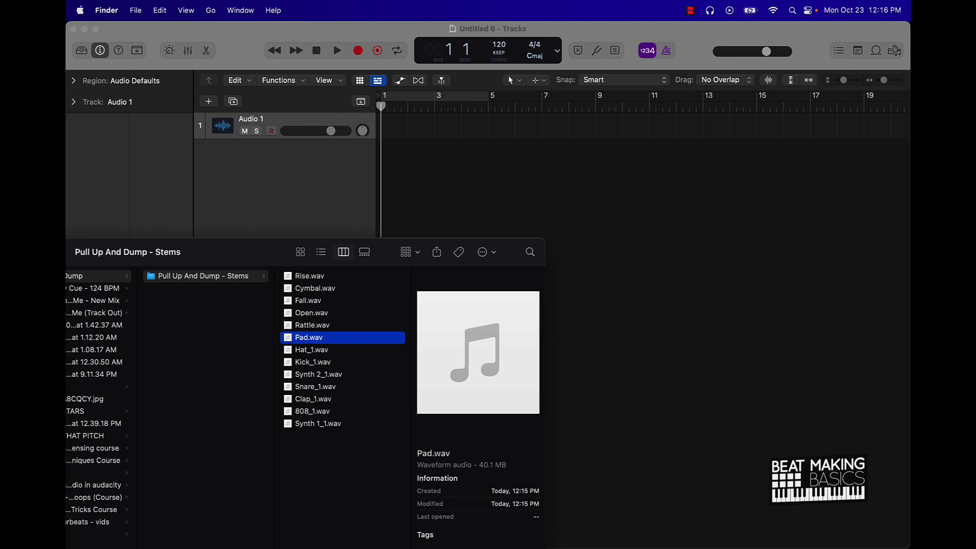
- Remove the "_1" suffix from the hat and kick stems, naming them Hat.wav and Kick.wav
{"action": "key", "text": "Down"}
{"action": "key", "text": "Return"}
{"action": "key", "text": "Right"}
{"action": "key", "text": "Return"}
{"action": "key", "text": "Down"}
{"action": "key", "text": "Return"}
{"action": "key", "text": "Right"}
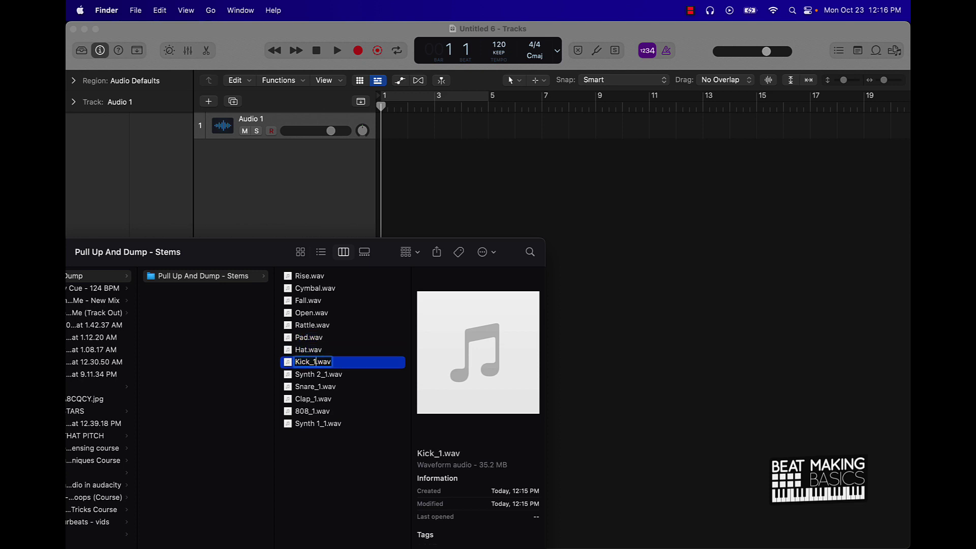
{"action": "key", "text": "Return"}
- Remove the "_1" suffix from the next two stems, naming them Synth 2.wav and Snare.wav
{"action": "key", "text": "Down"}
{"action": "key", "text": "Return"}
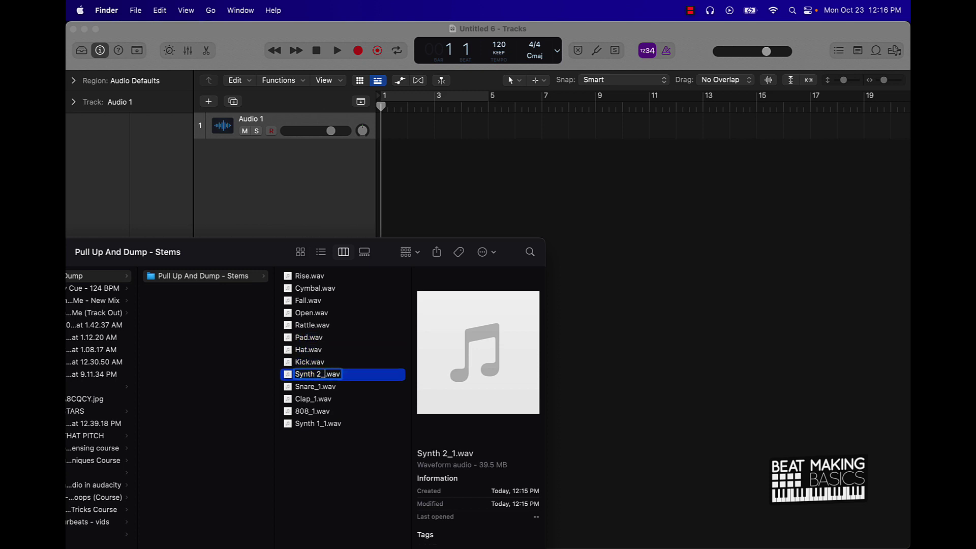
{"action": "key", "text": "BackSpace"}
{"action": "key", "text": "Return"}
{"action": "key", "text": "Down"}
{"action": "key", "text": "Return"}
{"action": "key", "text": "BackSpace"}
{"action": "key", "text": "Return"}
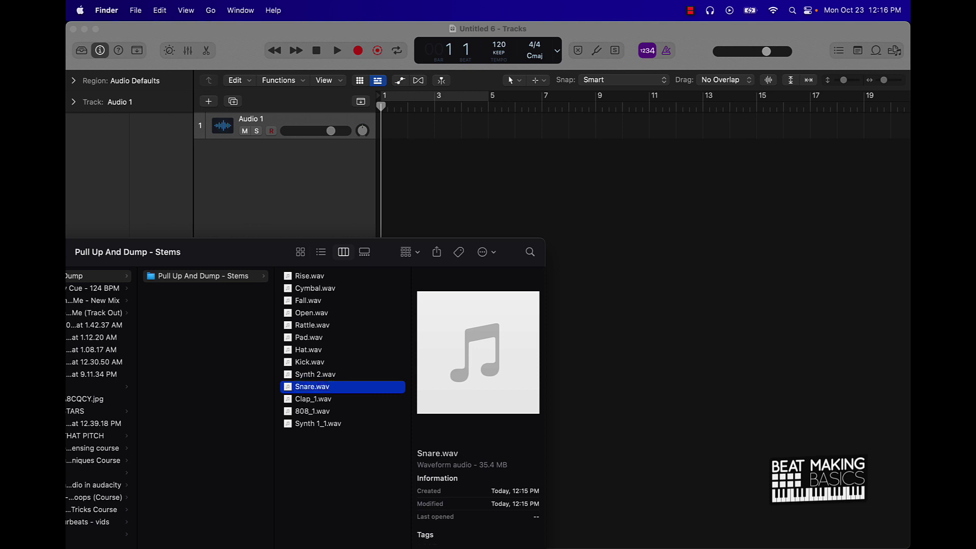
- Rename the last three stem files to Clap.wav, 808.wav and Synth 1.wav by removing the "_1" suffix
{"action": "key", "text": "Down"}
{"action": "key", "text": "Return"}
{"action": "key", "text": "Return"}
{"action": "key", "text": "Down"}
{"action": "key", "text": "Return"}
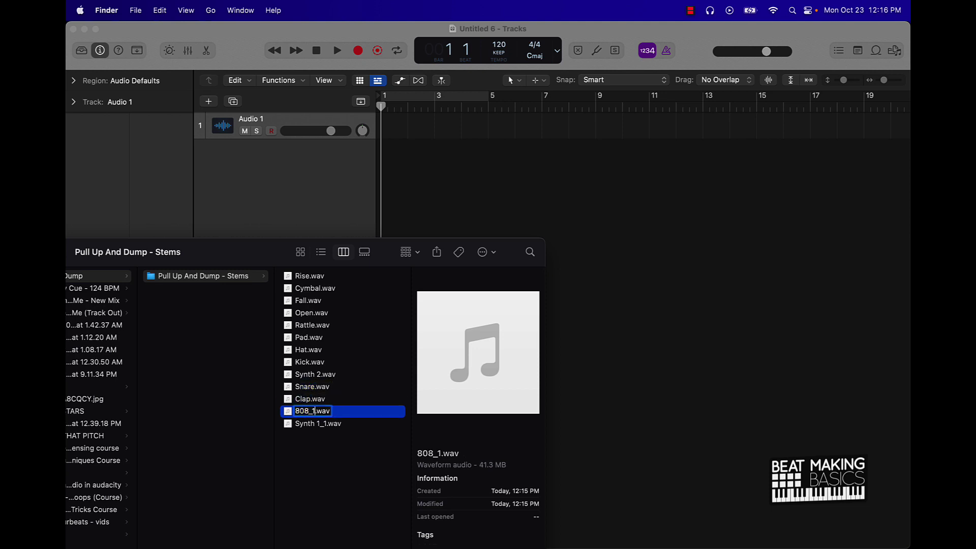
{"action": "key", "text": "Return"}
{"action": "key", "text": "Down"}
{"action": "key", "text": "Return"}
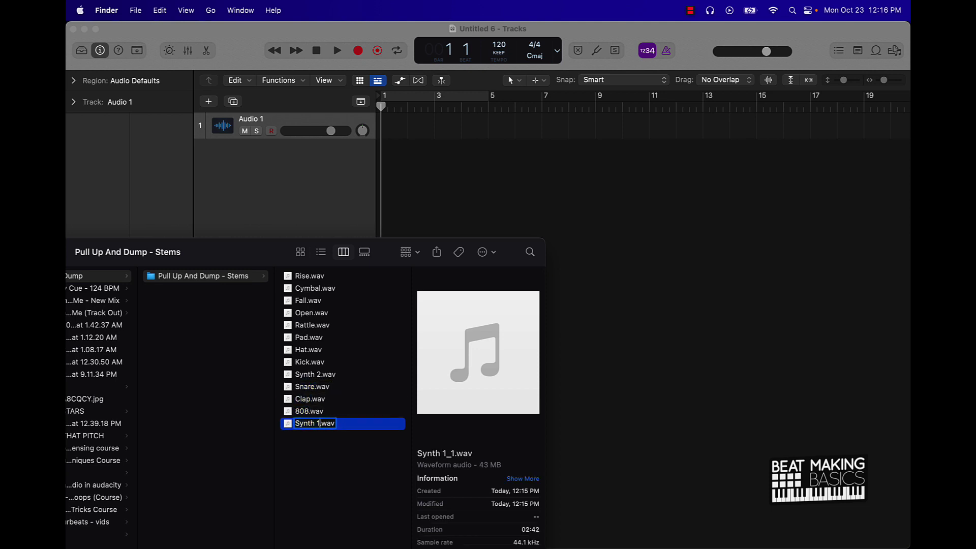
{"action": "key", "text": "Return"}
- Add all the renamed stem files to the new project at bar 1, using the "Use existing tracks" option
{"action": "left_click_drag", "start_coordinate": [318, 475], "coordinate": [385, 196]}
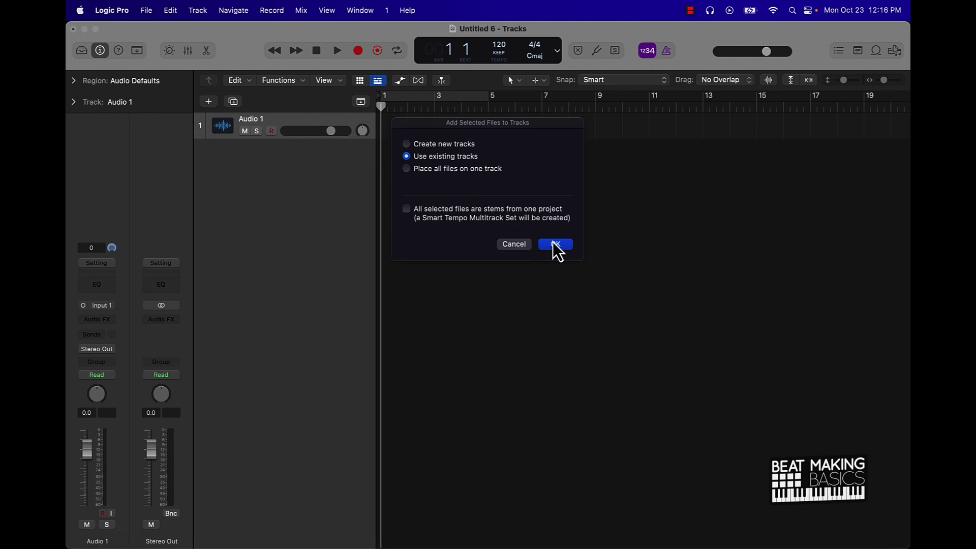
{"action": "left_click", "coordinate": [555, 245]}
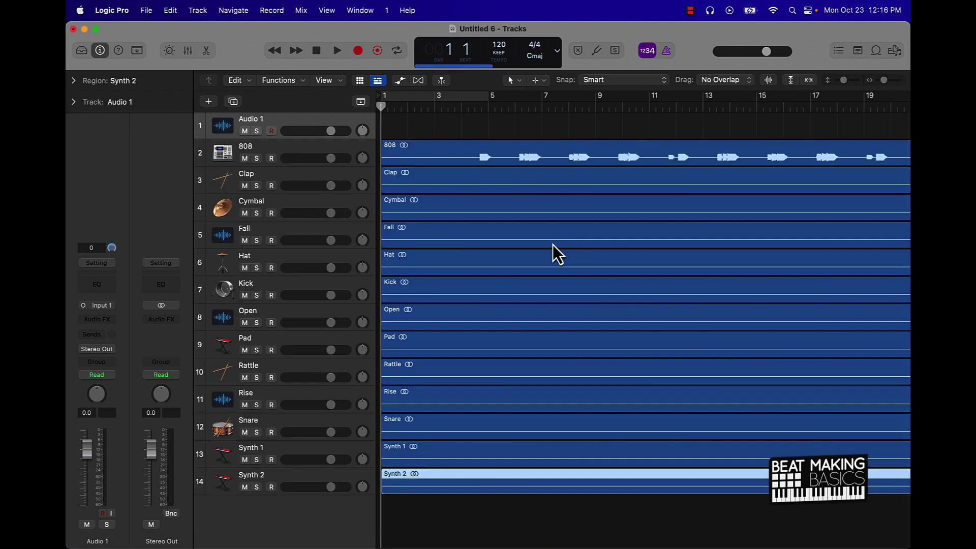
- Bring the "Pull Up And Dump" project forward and set its control bar display to Beats & Project (Large) to show the tempo
{"action": "left_click_drag", "start_coordinate": [366, 35], "coordinate": [358, 112]}
{"action": "left_click", "coordinate": [549, 30]}
{"action": "left_click", "coordinate": [558, 50]}
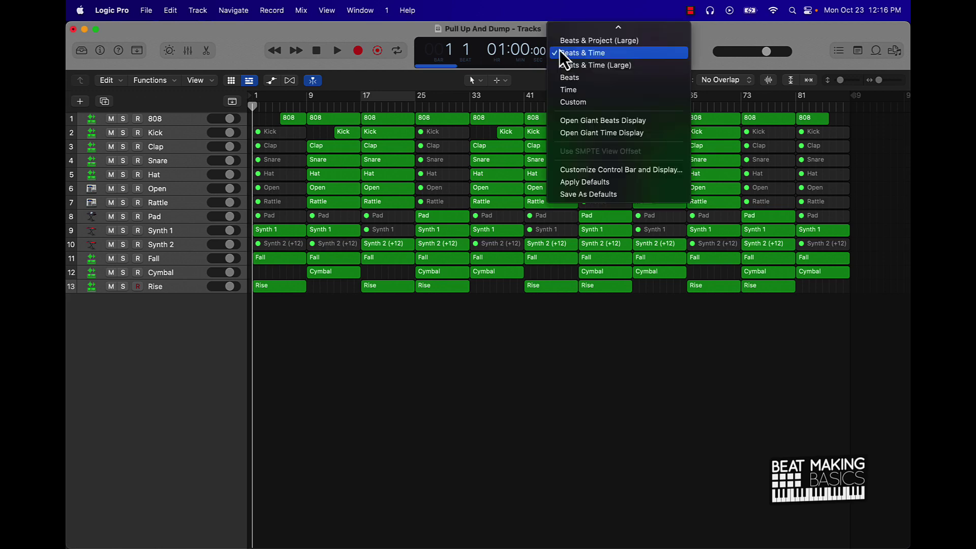
{"action": "left_click", "coordinate": [580, 40]}
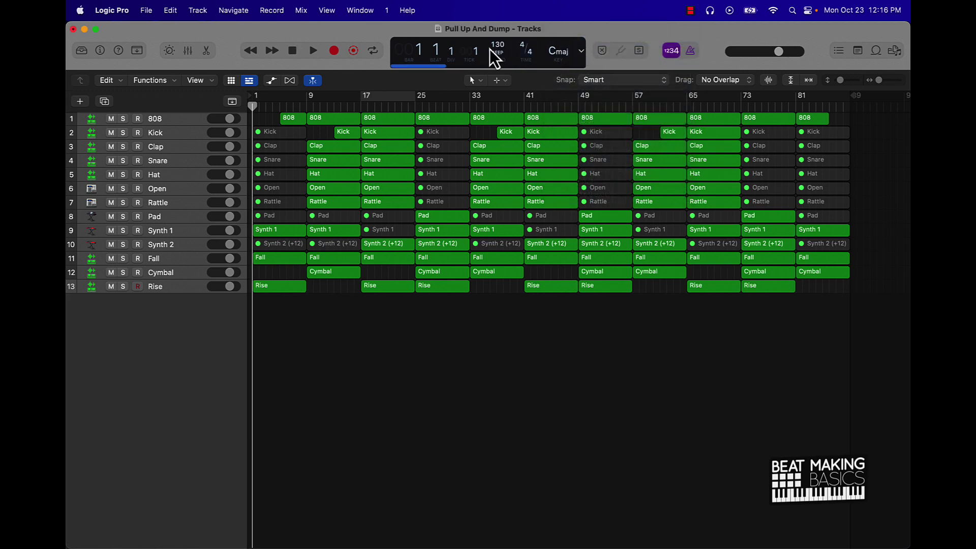
- Return to the new project with the imported stems and set its tempo to 130
{"action": "left_click_drag", "start_coordinate": [331, 35], "coordinate": [345, 35]}
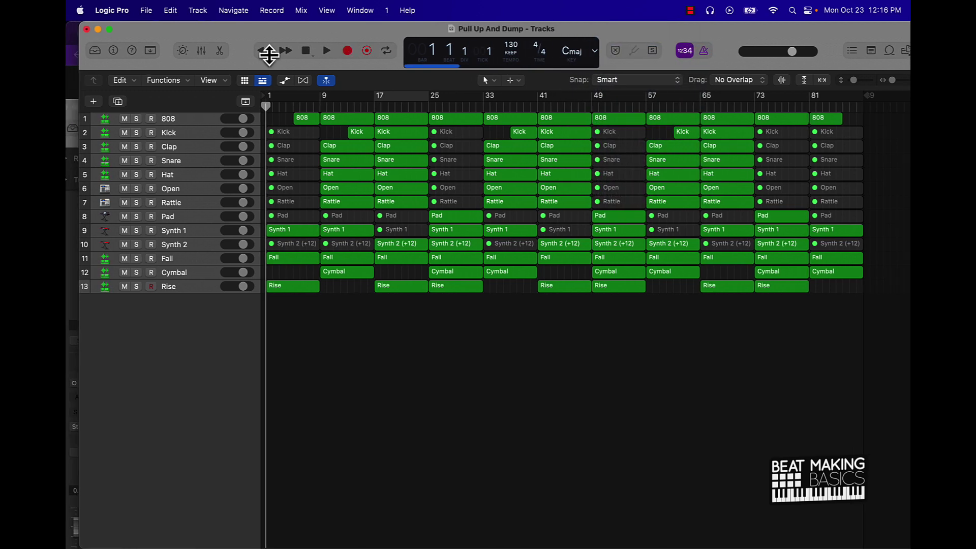
{"action": "left_click", "coordinate": [72, 117]}
{"action": "left_click_drag", "start_coordinate": [113, 108], "coordinate": [122, 27]}
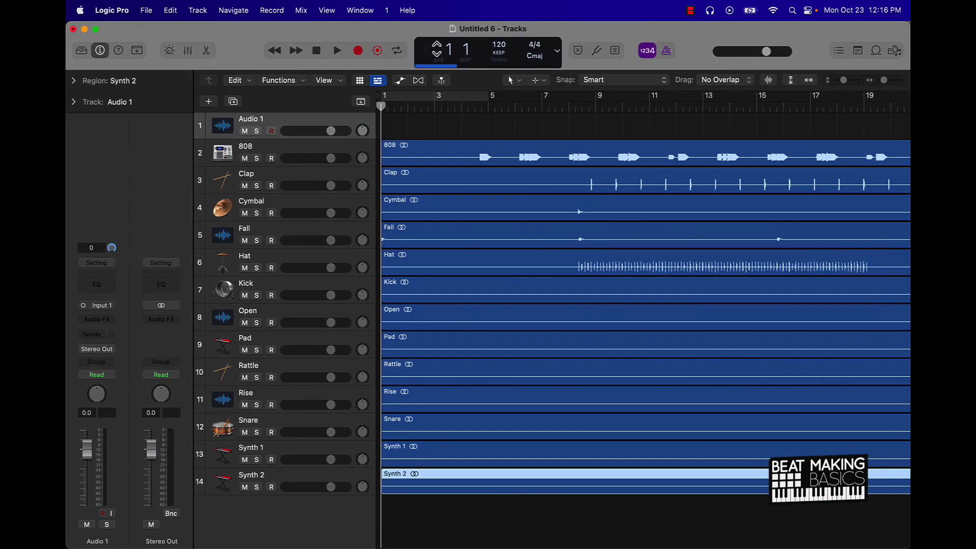
{"action": "left_click_drag", "start_coordinate": [503, 36], "coordinate": [495, 26]}
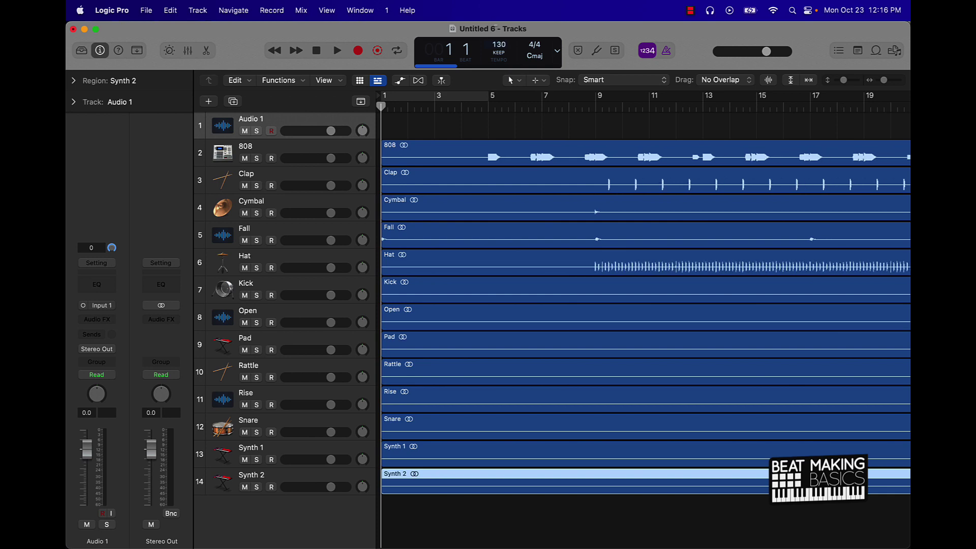
- Fit the full length of all imported stems in view, enlarge their waveforms and clear the region selection
{"action": "scroll", "coordinate": [538, 137], "scroll_direction": "left", "scroll_amount": 10}
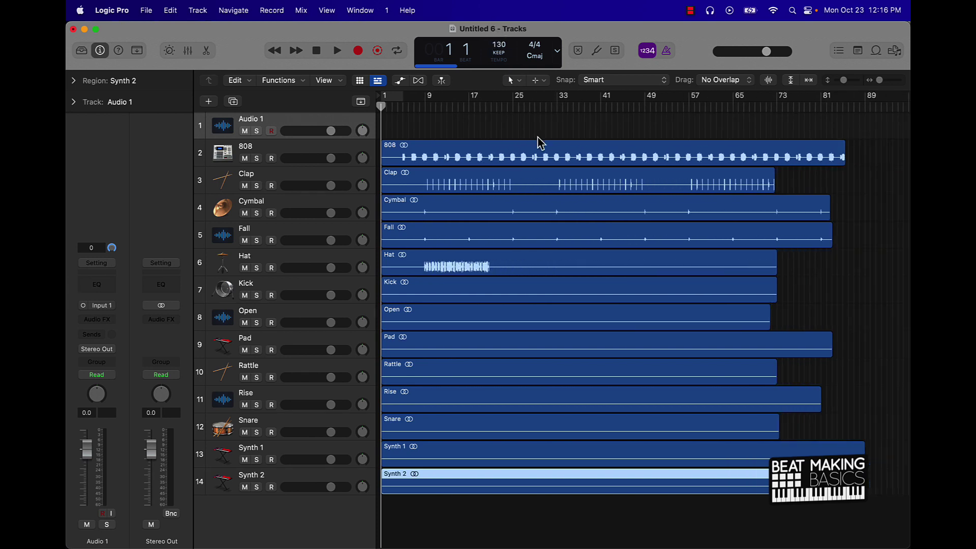
{"action": "scroll", "coordinate": [538, 137], "scroll_direction": "up", "scroll_amount": 3}
{"action": "scroll", "coordinate": [538, 137], "scroll_direction": "down", "scroll_amount": 4}
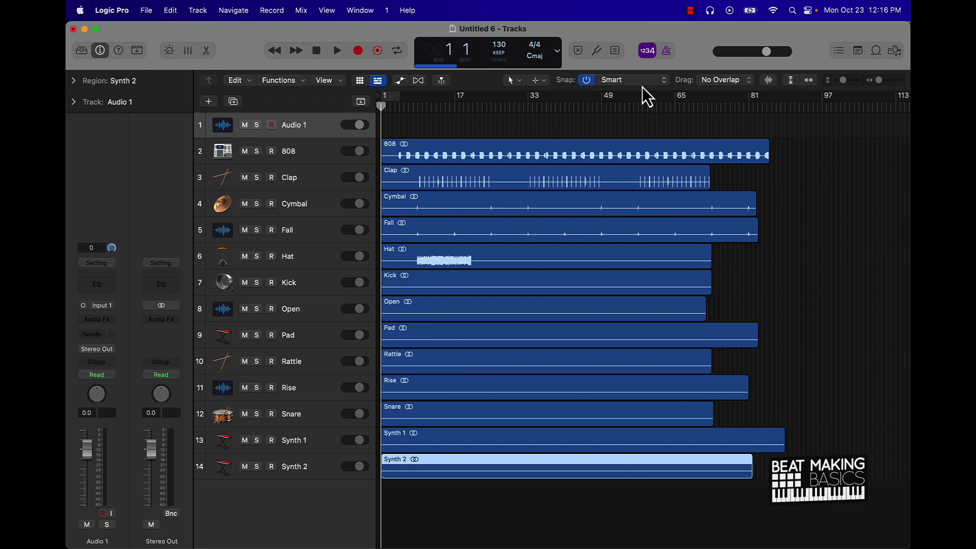
{"action": "scroll", "coordinate": [837, 133], "scroll_direction": "right", "scroll_amount": 3}
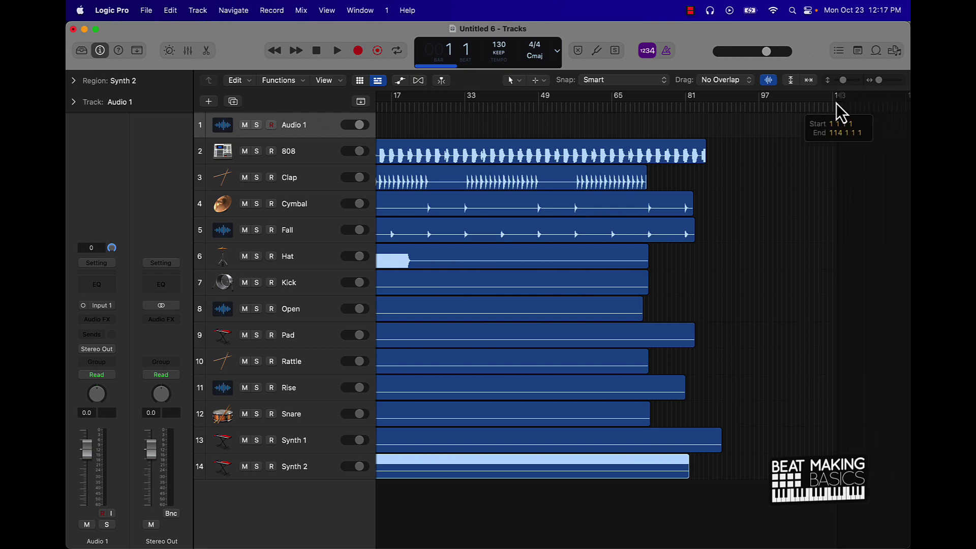
{"action": "scroll", "coordinate": [724, 127], "scroll_direction": "left", "scroll_amount": 3}
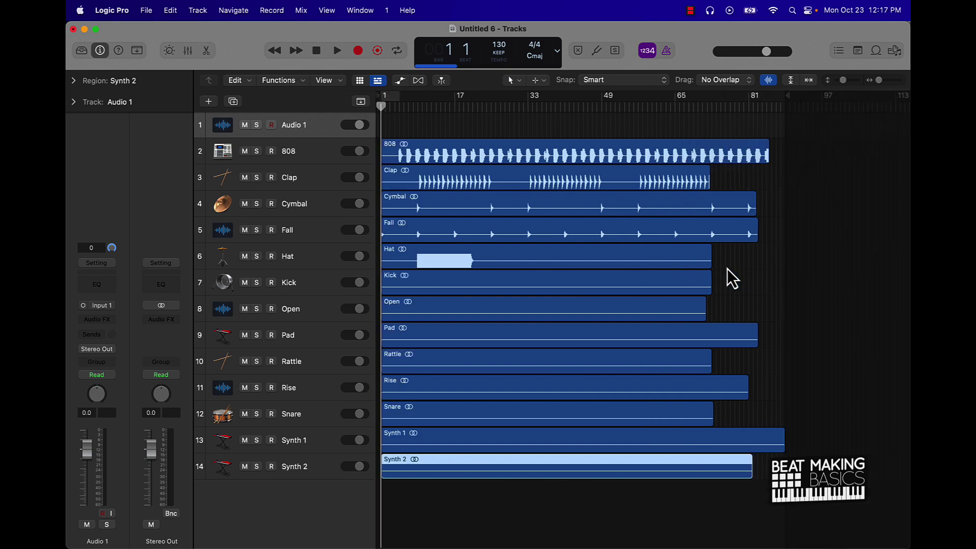
{"action": "left_click", "coordinate": [724, 272]}
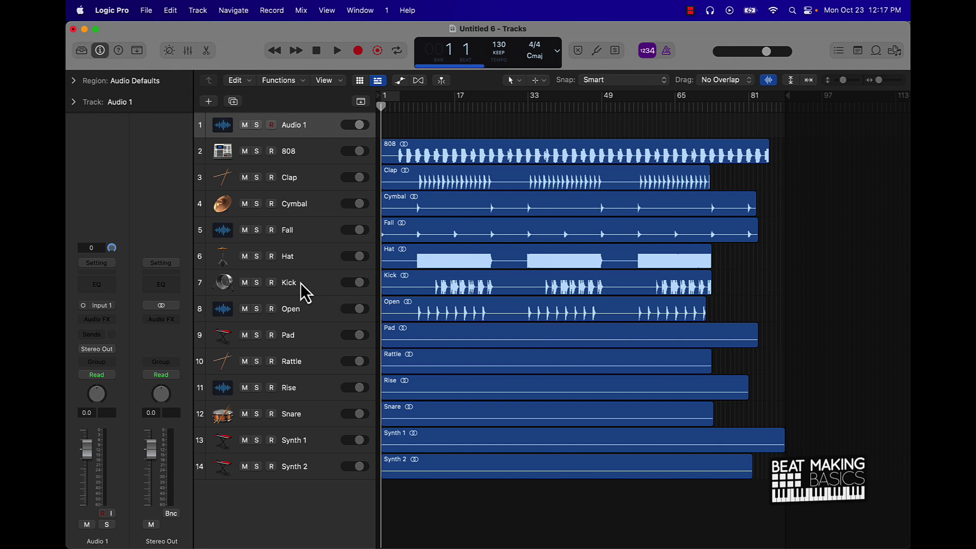
- Reorder the main drum tracks so Kick follows 808, Snare follows Clap, and Hat follows Snare
{"action": "left_click_drag", "start_coordinate": [300, 282], "coordinate": [286, 167]}
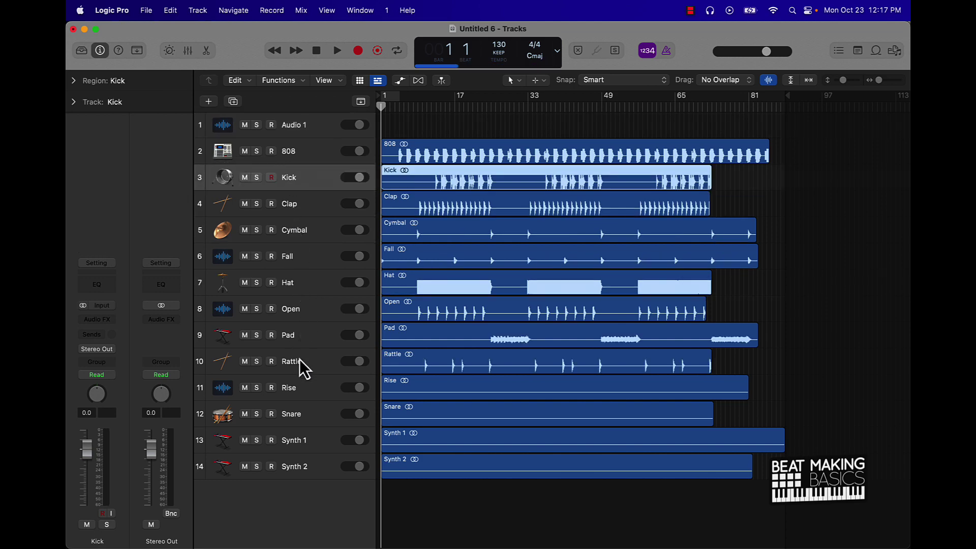
{"action": "left_click_drag", "start_coordinate": [293, 419], "coordinate": [293, 230]}
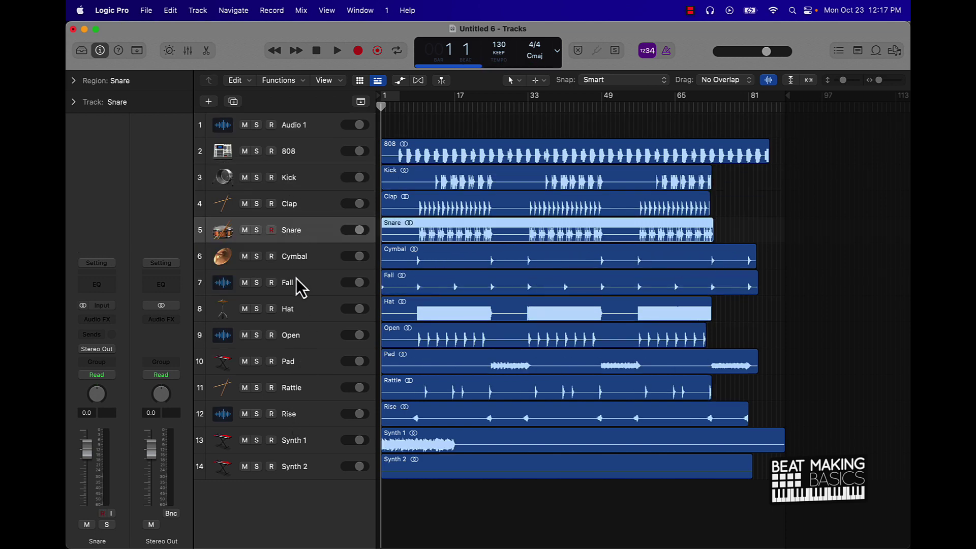
{"action": "left_click_drag", "start_coordinate": [294, 309], "coordinate": [298, 271]}
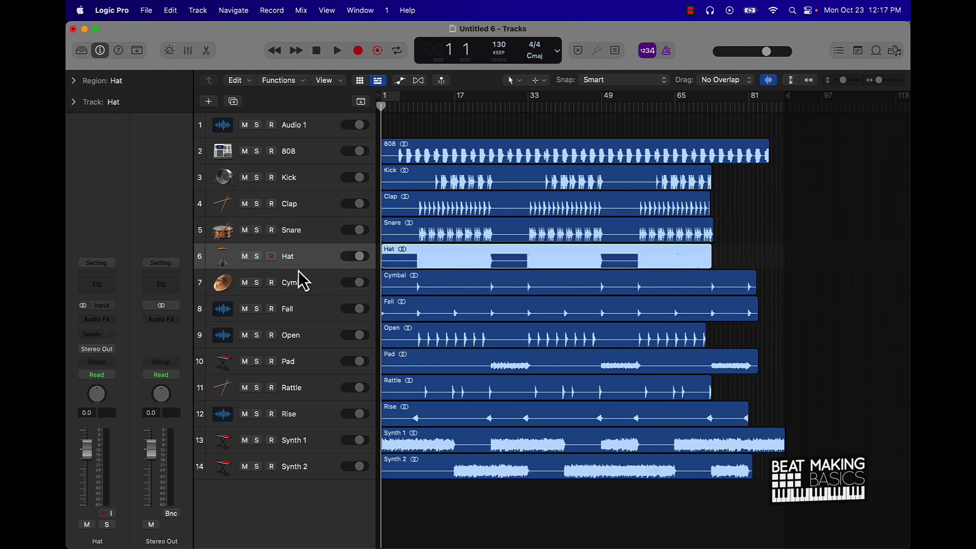
- Arrange the remaining tracks below Hat as Open, Rattle, Rise, Fall, Cymbal, Synth 1, Synth 2 and Pad
{"action": "left_click_drag", "start_coordinate": [301, 331], "coordinate": [304, 280]}
{"action": "left_click_drag", "start_coordinate": [307, 387], "coordinate": [313, 309]}
{"action": "mouse_move", "coordinate": [305, 403]}
{"action": "left_mouse_down"}
{"action": "mouse_move", "coordinate": [309, 334]}
{"action": "mouse_move", "coordinate": [298, 390]}
{"action": "left_mouse_up"}
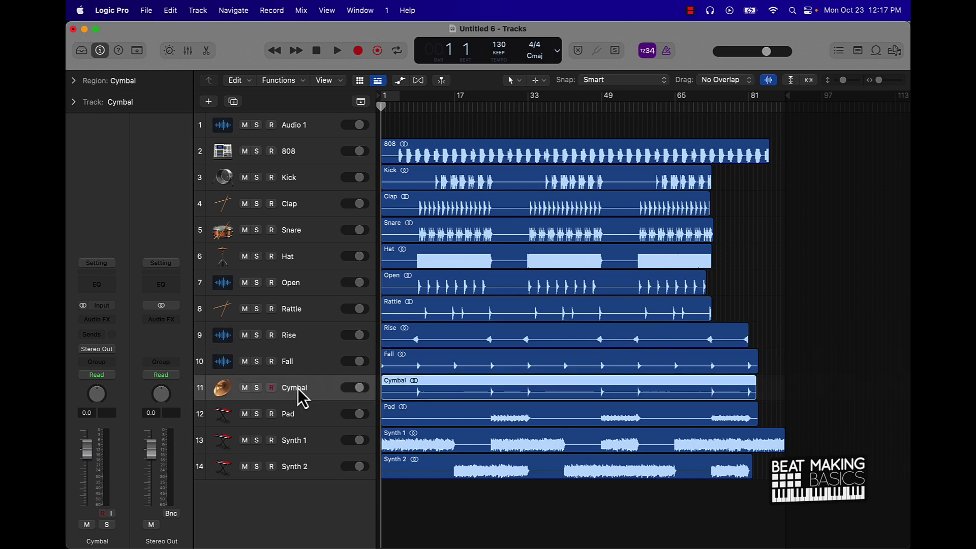
{"action": "left_click_drag", "start_coordinate": [301, 423], "coordinate": [294, 474]}
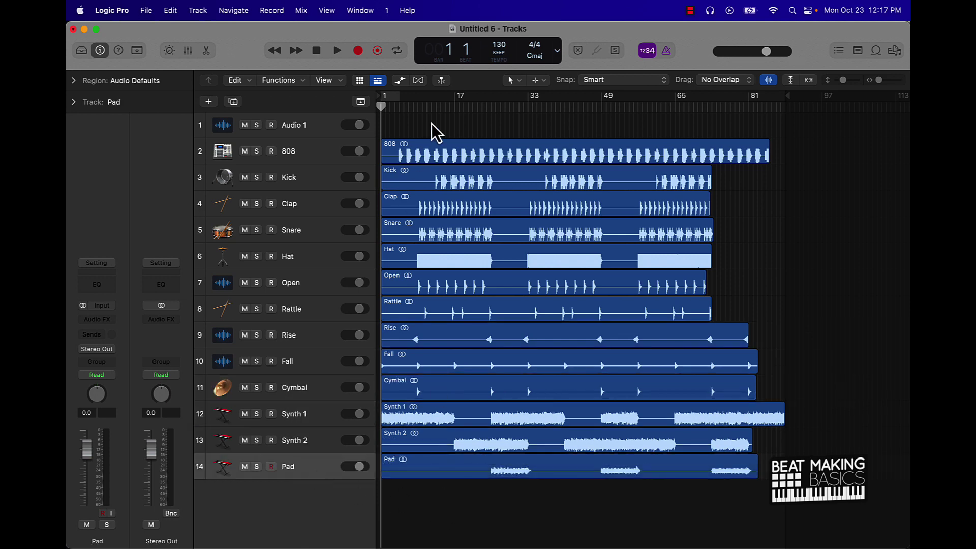
- Set a cycle range from bar 17 to bar 25 and briefly play it back
{"action": "key", "text": "super+Right"}
{"action": "key", "text": "super+Right"}
{"action": "key", "text": "super+Right"}
{"action": "key", "text": "super+Right"}
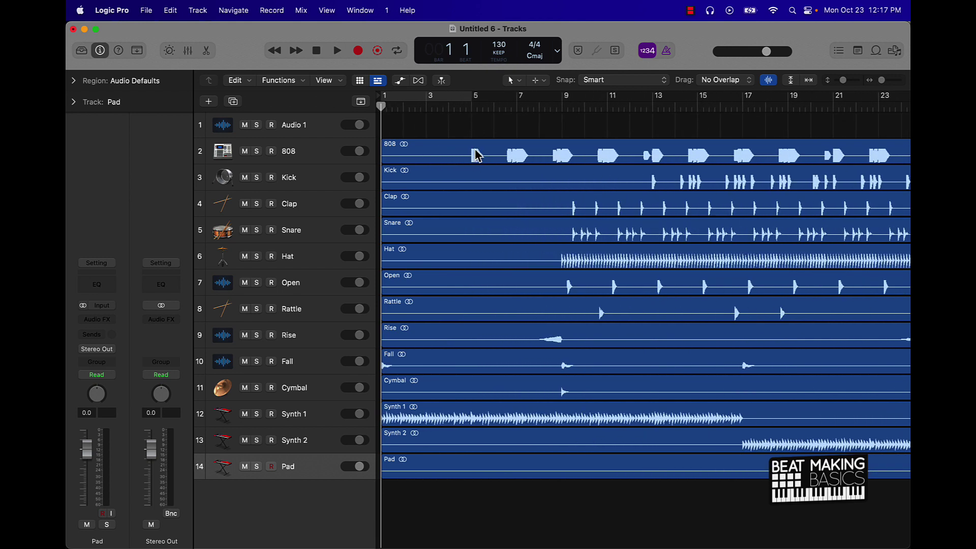
{"action": "scroll", "coordinate": [478, 155], "scroll_direction": "right", "scroll_amount": 5}
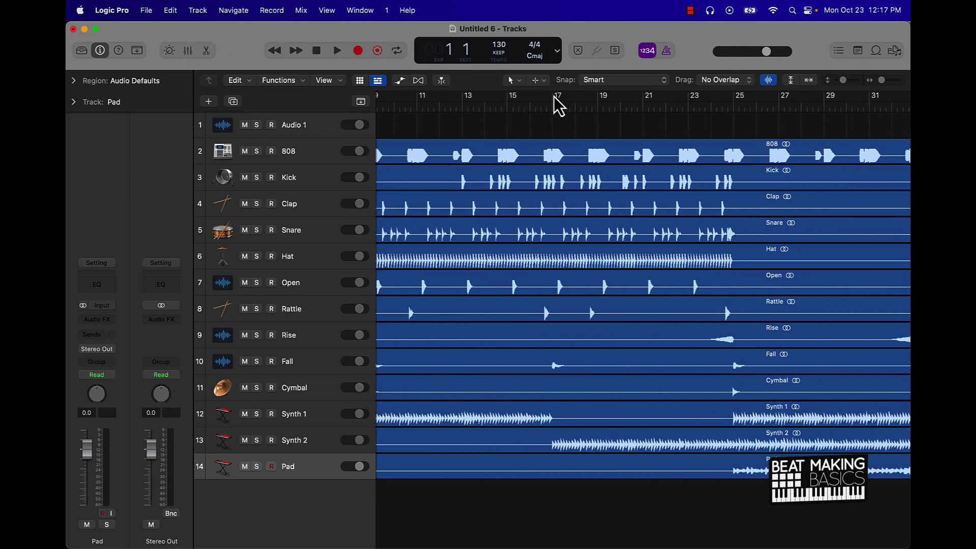
{"action": "left_click_drag", "start_coordinate": [555, 98], "coordinate": [731, 101]}
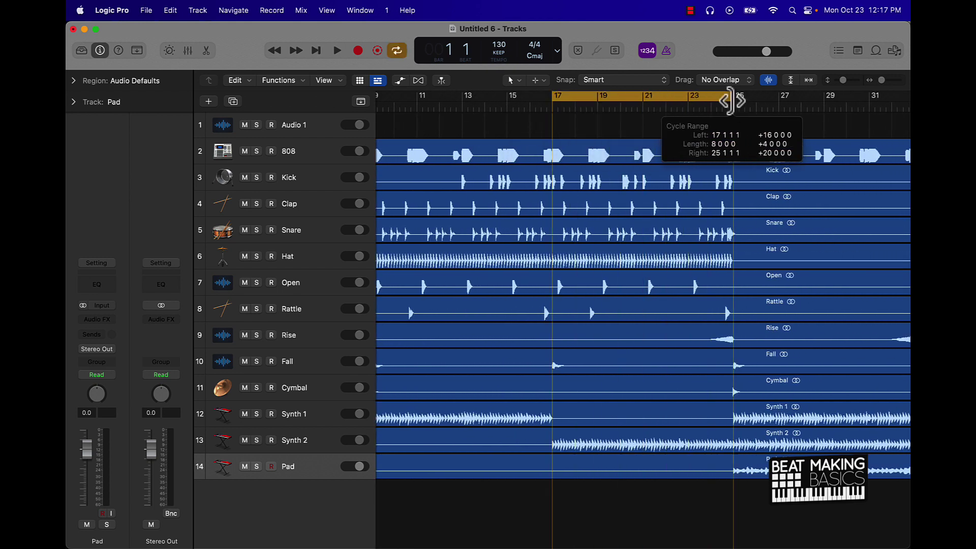
{"action": "key", "text": "space"}
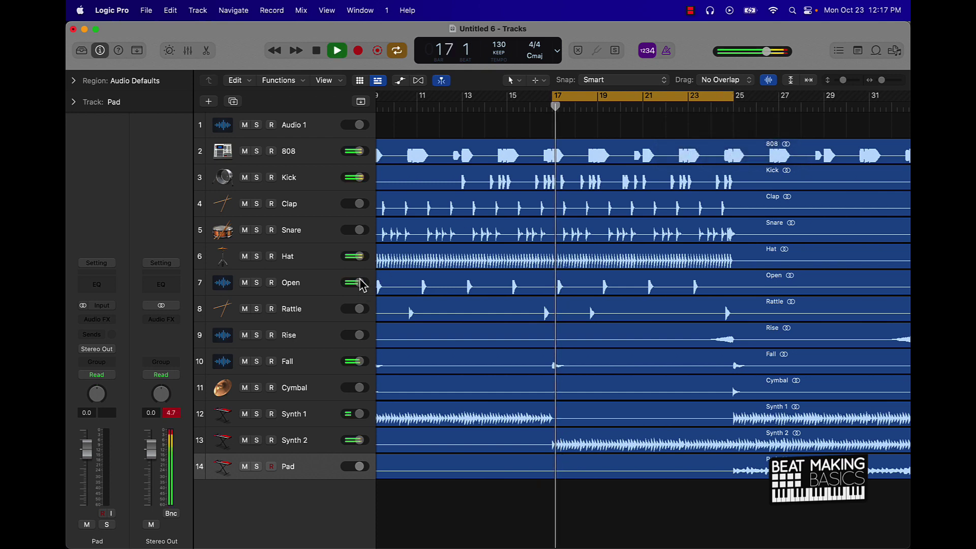
{"action": "key", "text": "space"}
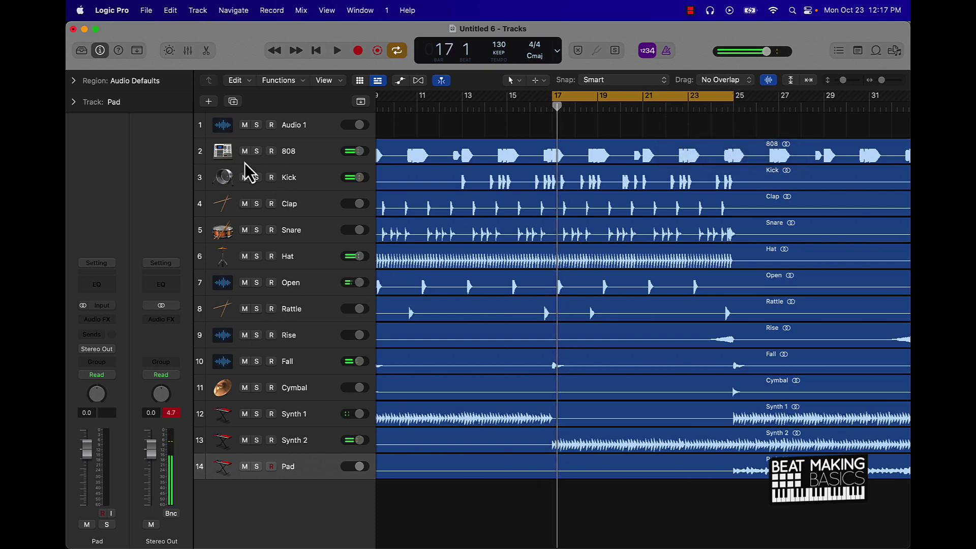
- Mute every track from Kick to Pad except Synth 2, and loop the playback with the 808
{"action": "left_click_drag", "start_coordinate": [245, 177], "coordinate": [257, 529]}
{"action": "key", "text": "space"}
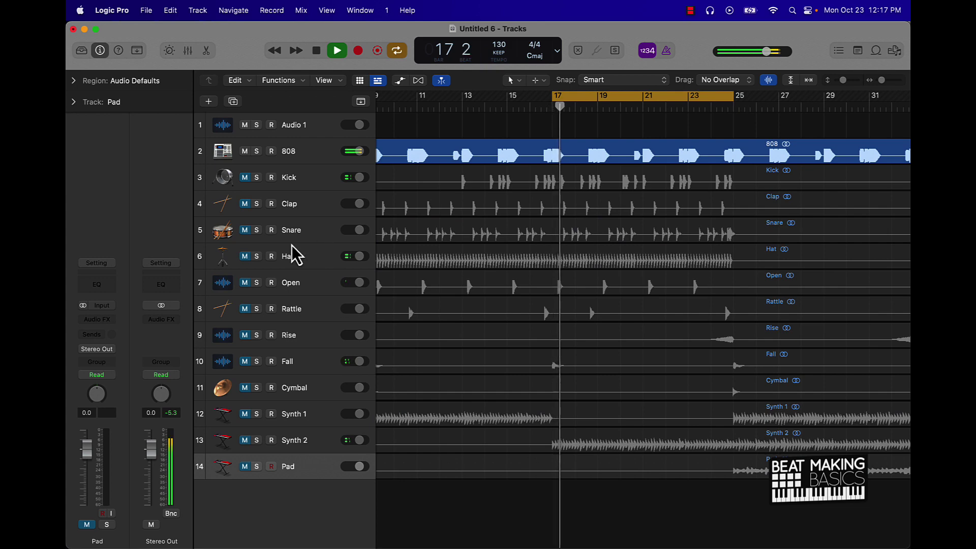
{"action": "key", "text": "space"}
{"action": "left_click", "coordinate": [248, 441]}
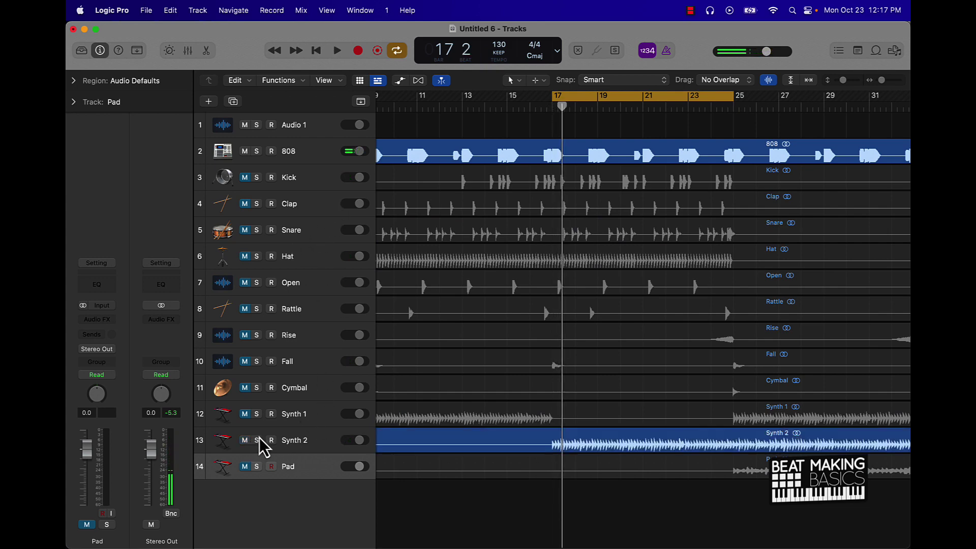
{"action": "key", "text": "space"}
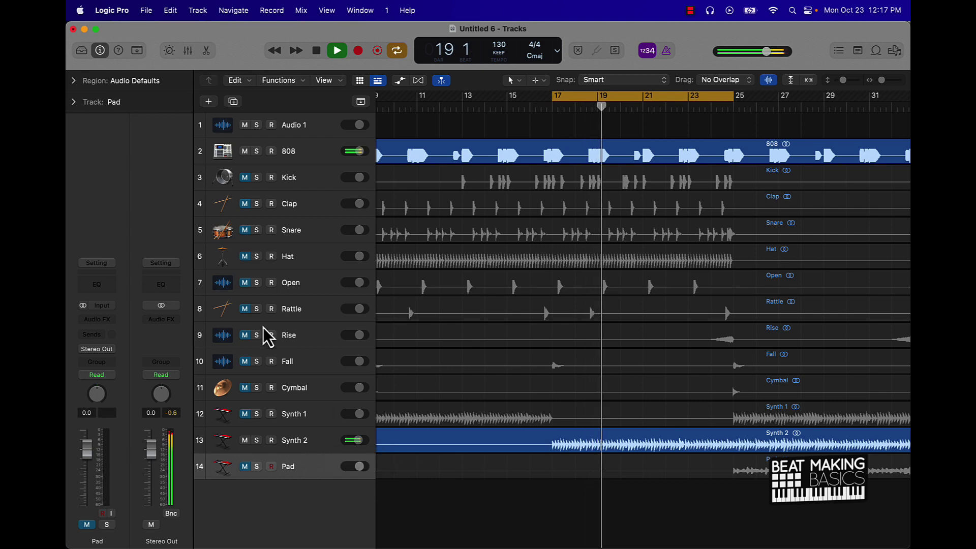
- Unmute Kick, Clap, Snare and Hat during playback, balancing them at about 0.1, 4.3, -1.2 and -2.1 dB respectively
{"action": "left_click", "coordinate": [245, 177]}
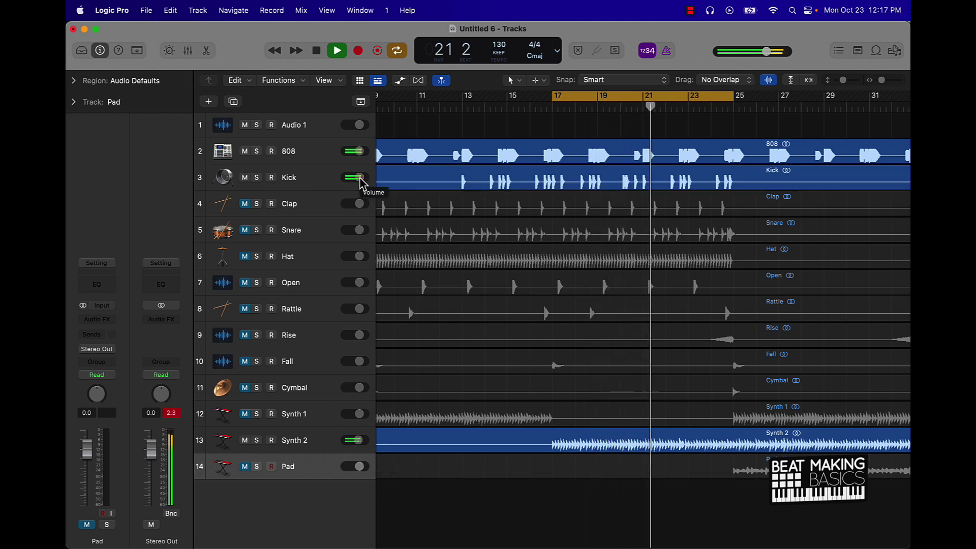
{"action": "mouse_move", "coordinate": [360, 179]}
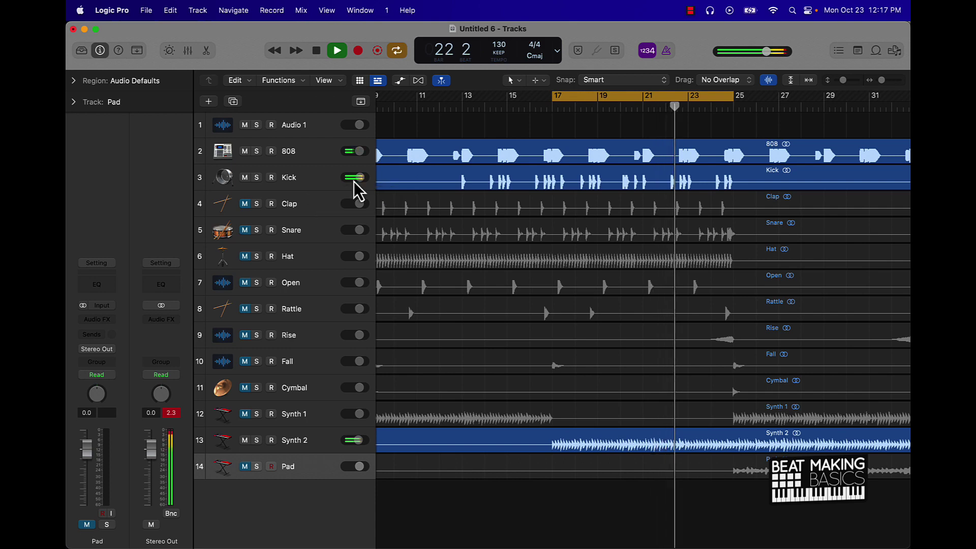
{"action": "left_click", "coordinate": [244, 204]}
{"action": "mouse_move", "coordinate": [355, 204]}
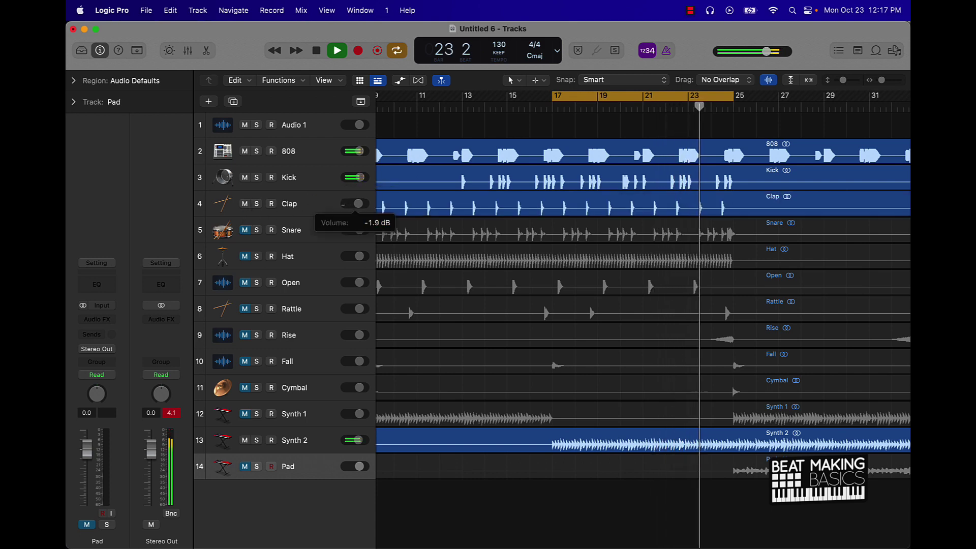
{"action": "left_click_drag", "start_coordinate": [359, 203], "coordinate": [354, 282]}
{"action": "left_click", "coordinate": [244, 230]}
{"action": "left_click", "coordinate": [245, 257]}
- Check the Open track in solo, then unmute it in the mix with its volume at -7.0 dB
{"action": "left_click", "coordinate": [257, 283]}
{"action": "left_click", "coordinate": [257, 286]}
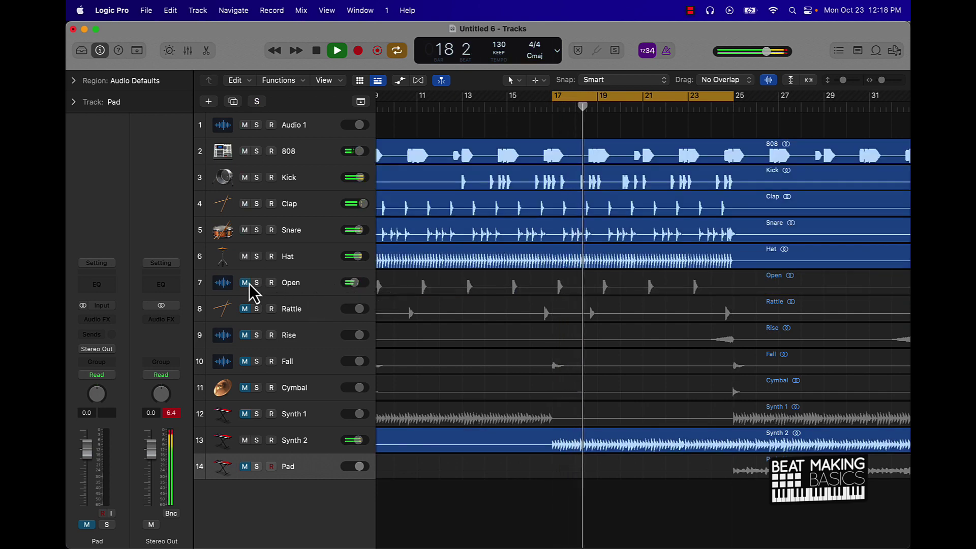
{"action": "left_click", "coordinate": [246, 284]}
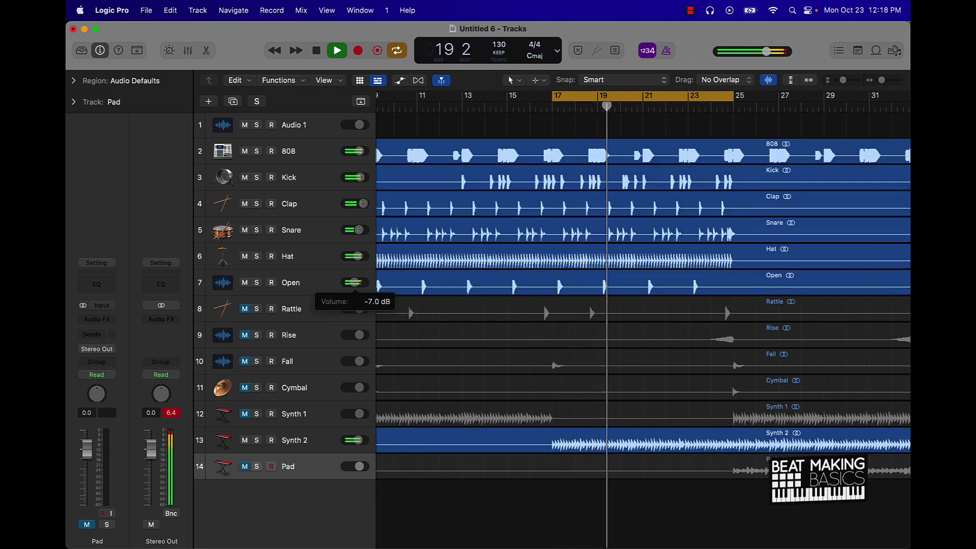
- Unmute Rattle, Rise, Fall and Cymbal, balancing them at about -7.4, -5.3, -6.0 and -12.2 dB respectively
{"action": "left_click", "coordinate": [245, 308]}
{"action": "left_click_drag", "start_coordinate": [364, 313], "coordinate": [306, 382]}
{"action": "left_click", "coordinate": [244, 335]}
{"action": "left_click", "coordinate": [244, 361]}
{"action": "left_click", "coordinate": [244, 388]}
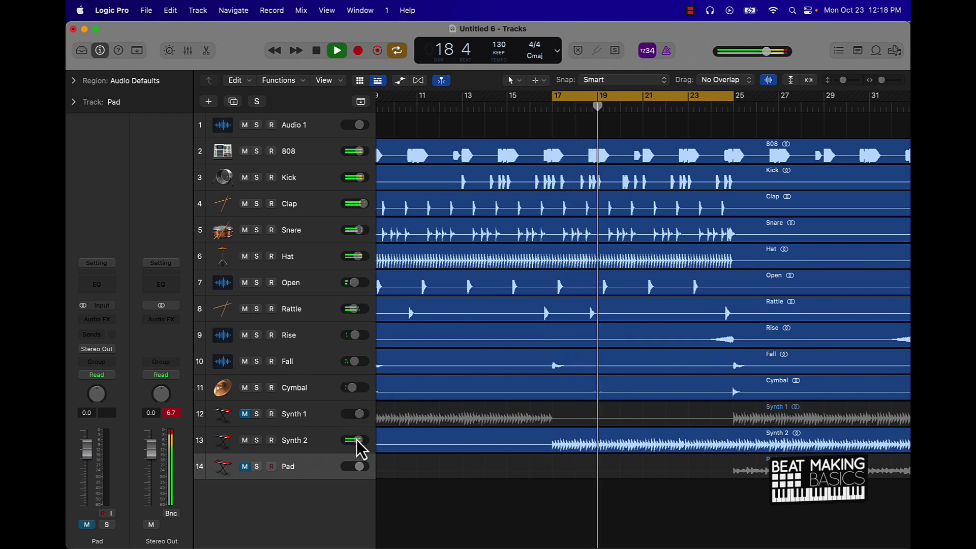
- Set Synth 1 to about -2.0 dB and Pad to -2.5 dB, and unmute both with the cycle range off
{"action": "left_click_drag", "start_coordinate": [360, 414], "coordinate": [350, 420]}
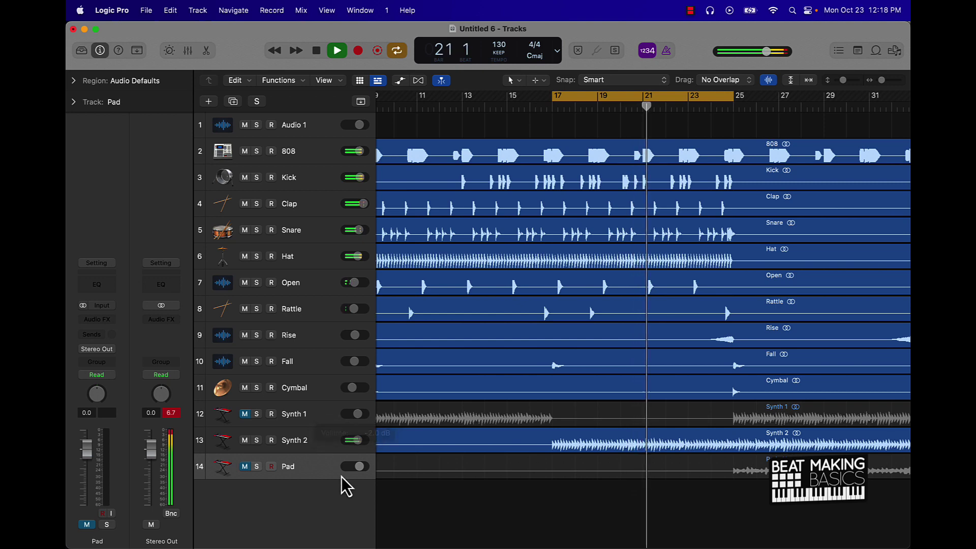
{"action": "left_click_drag", "start_coordinate": [358, 466], "coordinate": [356, 468]}
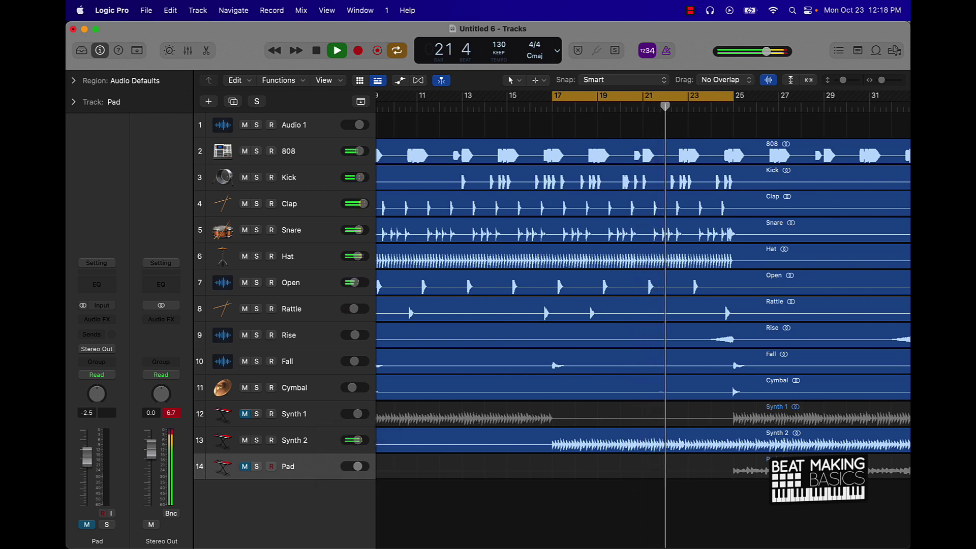
{"action": "left_click", "coordinate": [628, 96]}
{"action": "left_click_drag", "start_coordinate": [245, 413], "coordinate": [245, 467]}
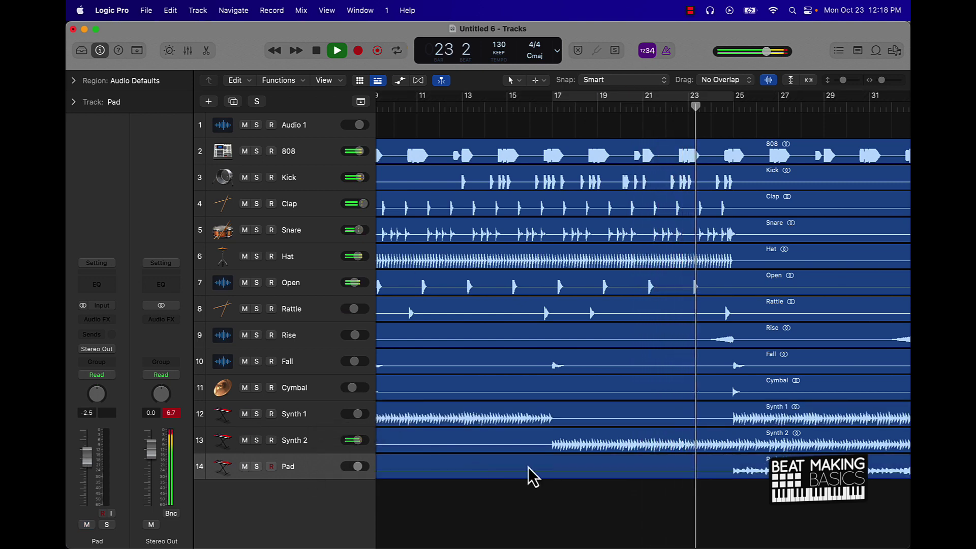
- Delete the empty Audio 1 track above the 808
{"action": "scroll", "coordinate": [584, 493], "scroll_direction": "right", "scroll_amount": 10}
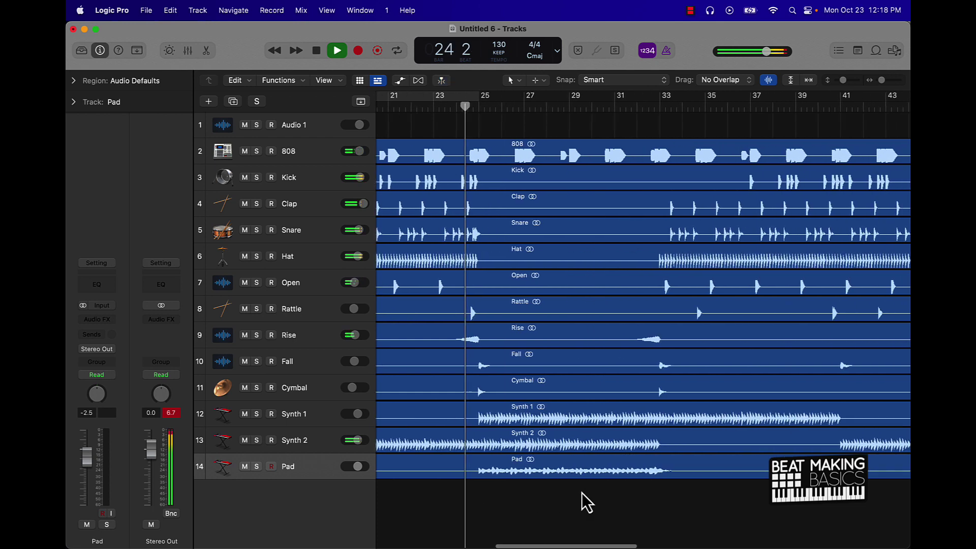
{"action": "scroll", "coordinate": [583, 492], "scroll_direction": "down", "scroll_amount": 5}
{"action": "scroll", "coordinate": [583, 492], "scroll_direction": "down", "scroll_amount": 2}
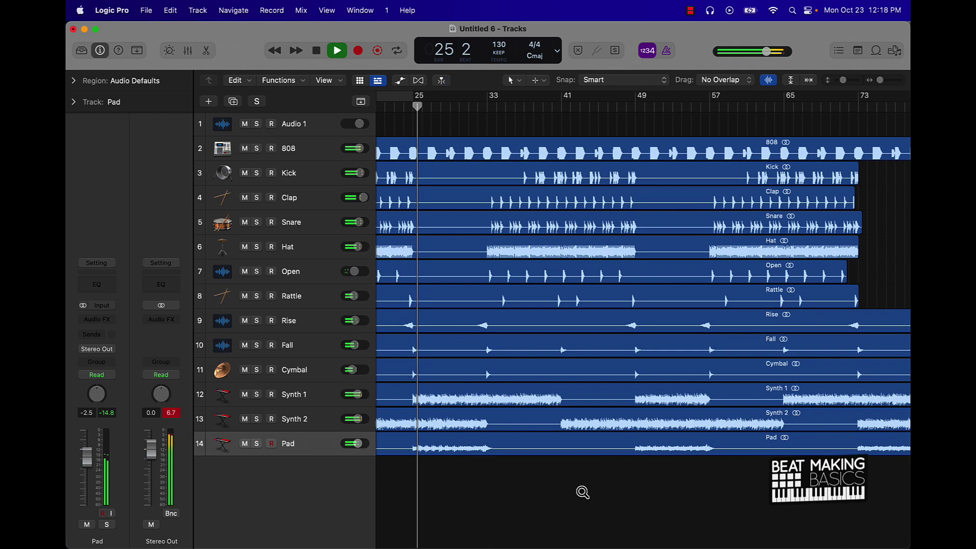
{"action": "left_click", "coordinate": [304, 126]}
{"action": "key", "text": "super+BackSpace"}
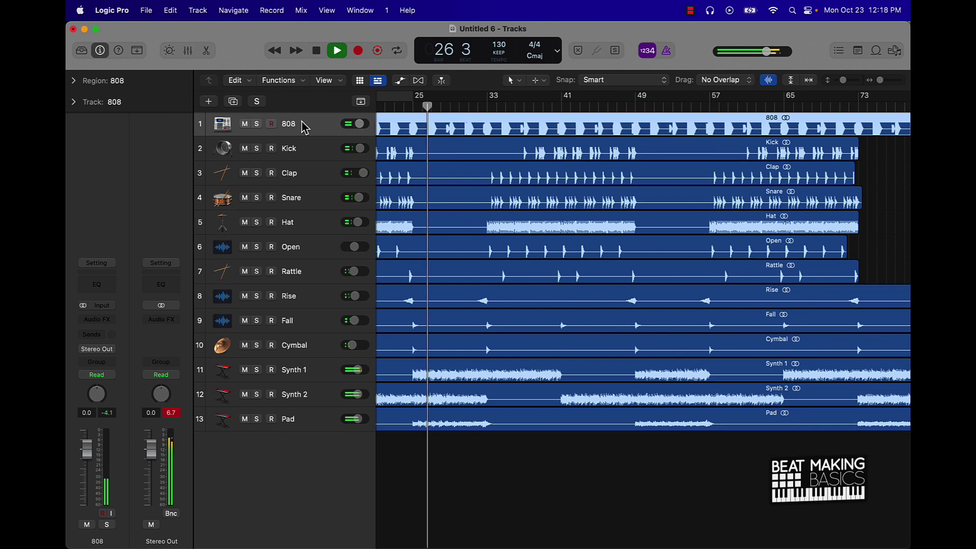
- Insert the Waves REQ 2 (s) equalizer on Synth 1 in the Mixer and set its band 1 low cut to about 113 Hz
{"action": "left_click", "coordinate": [189, 52]}
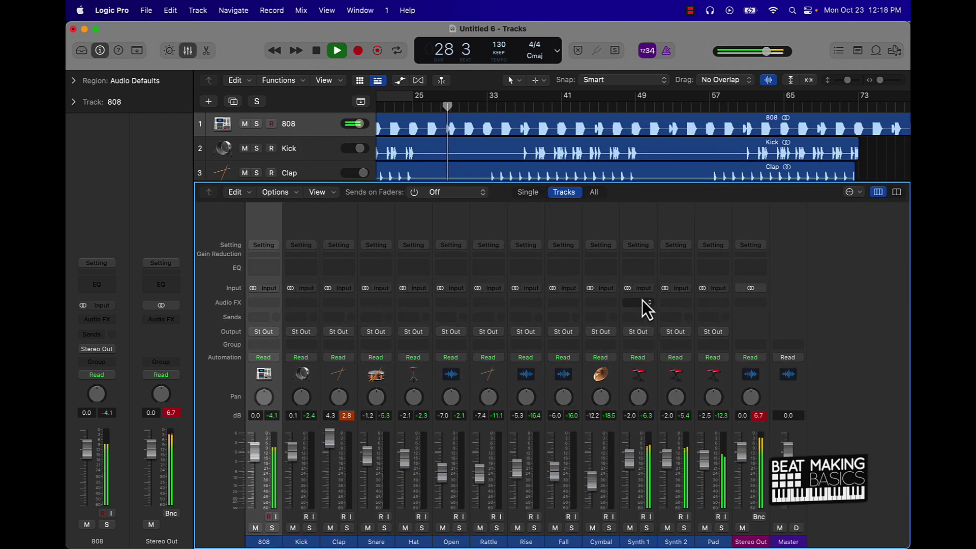
{"action": "left_click", "coordinate": [642, 302]}
{"action": "mouse_move", "coordinate": [656, 533]}
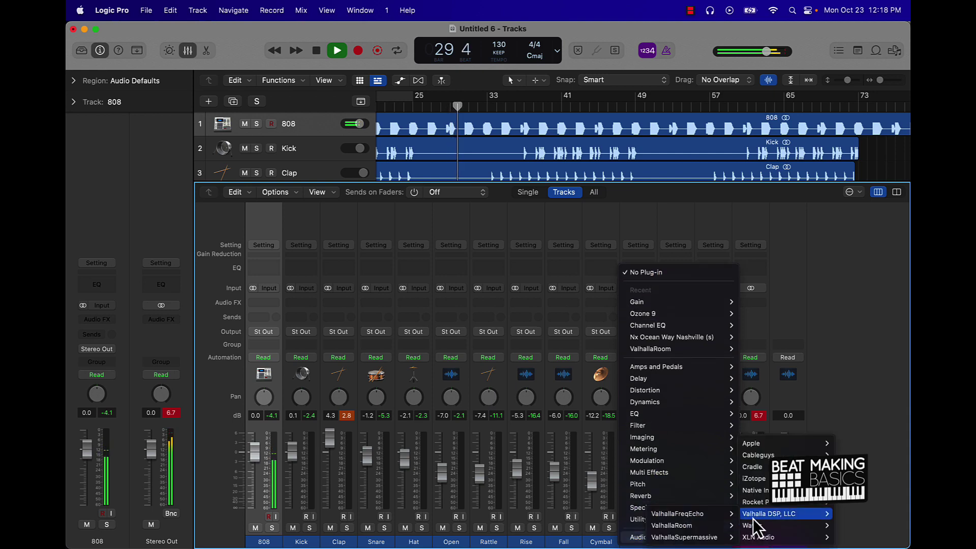
{"action": "mouse_move", "coordinate": [752, 525]}
{"action": "mouse_move", "coordinate": [675, 380]}
{"action": "scroll", "coordinate": [676, 383], "scroll_direction": "down", "scroll_amount": 20}
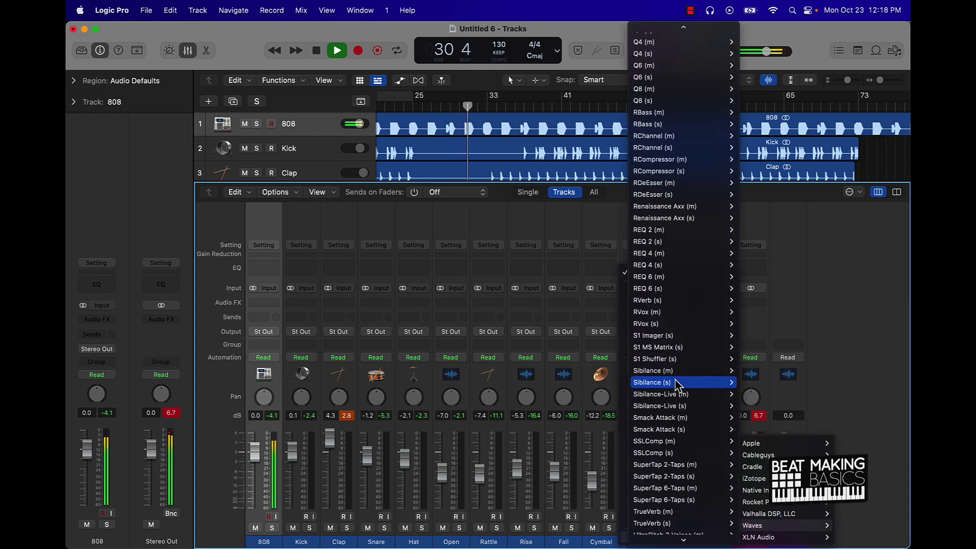
{"action": "left_click", "coordinate": [653, 321]}
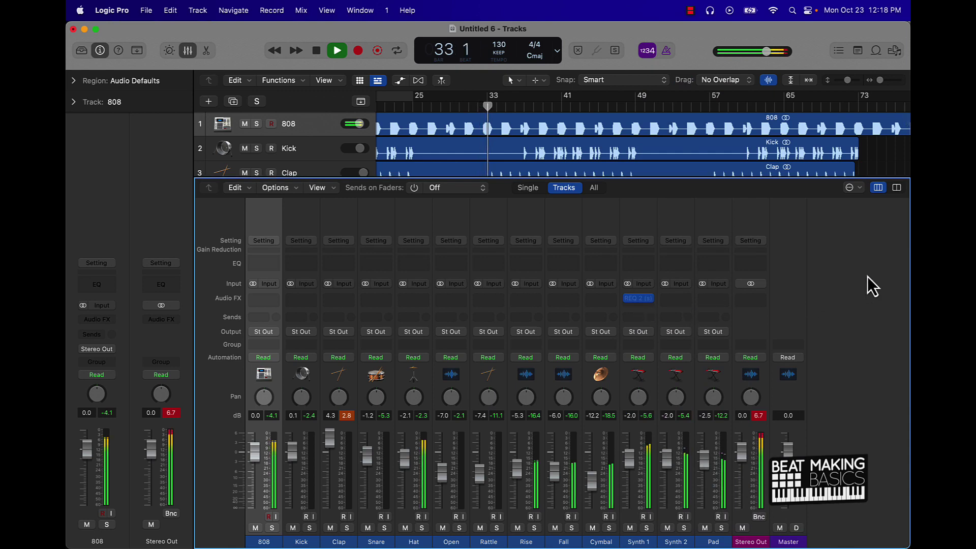
{"action": "mouse_move", "coordinate": [409, 331]}
{"action": "left_mouse_down"}
{"action": "mouse_move", "coordinate": [462, 327]}
{"action": "mouse_move", "coordinate": [427, 334]}
{"action": "left_mouse_up"}
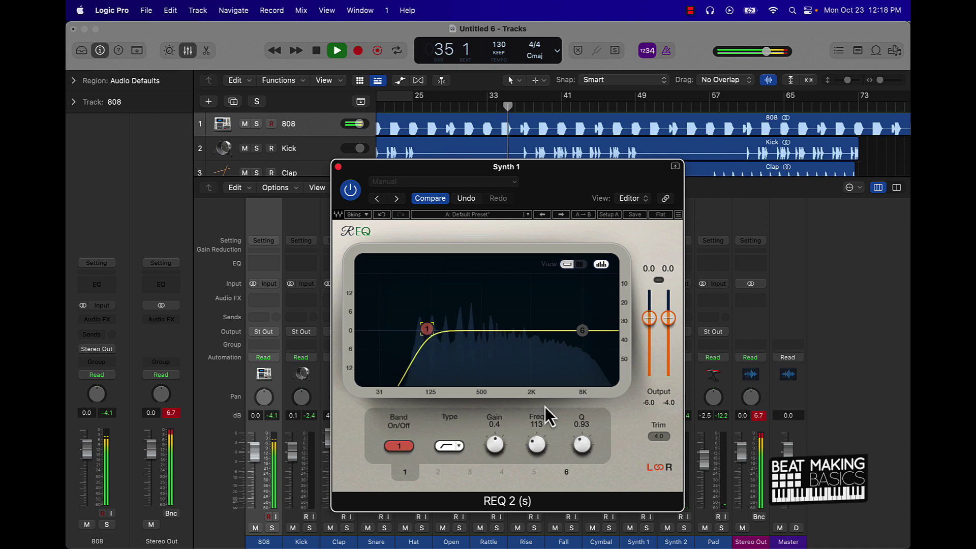
- Raise the Q of band 1 on Synth 1's equalizer to 1.23 and close the plug-in window
{"action": "left_click_drag", "start_coordinate": [584, 451], "coordinate": [577, 446]}
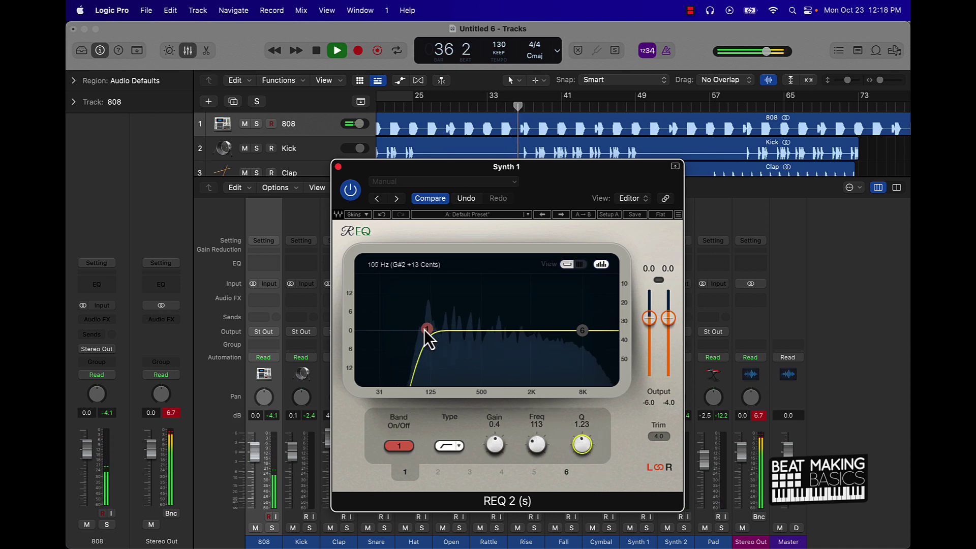
{"action": "left_click", "coordinate": [338, 167]}
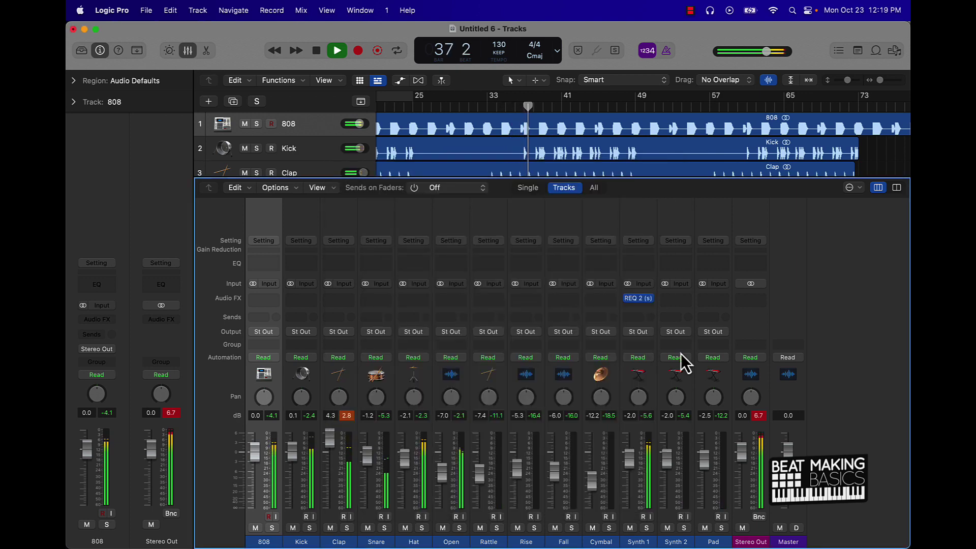
- Insert REQ 2 (s) on Synth 2 with a band 1 low cut at about 177 Hz and a Q of about 1.15
{"action": "left_click", "coordinate": [675, 298]}
{"action": "mouse_move", "coordinate": [716, 328]}
{"action": "left_click", "coordinate": [790, 328]}
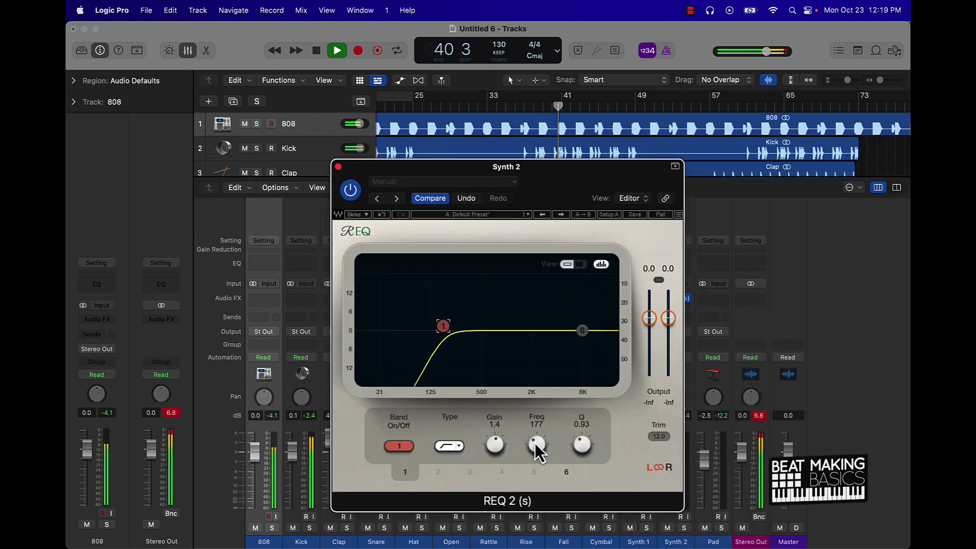
{"action": "left_click_drag", "start_coordinate": [589, 458], "coordinate": [584, 419]}
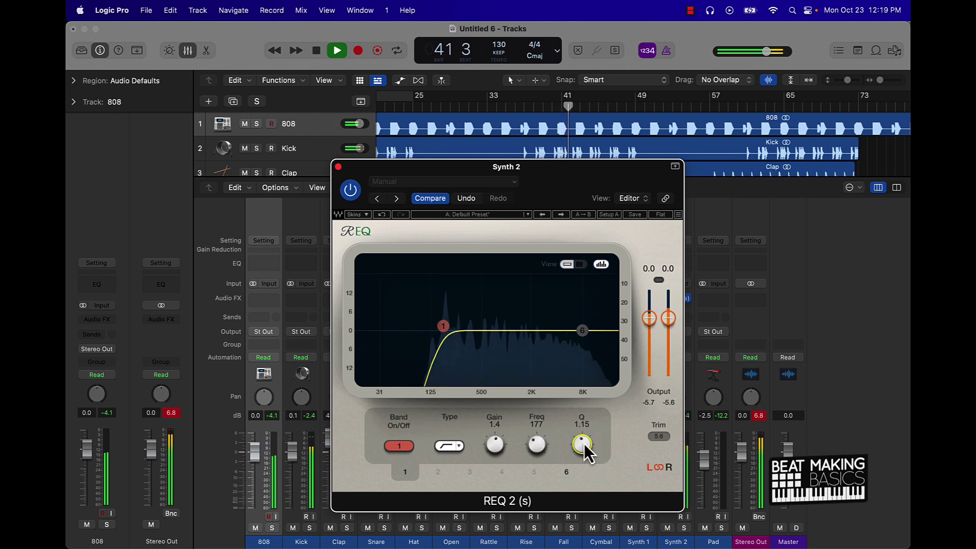
{"action": "left_click", "coordinate": [338, 166]}
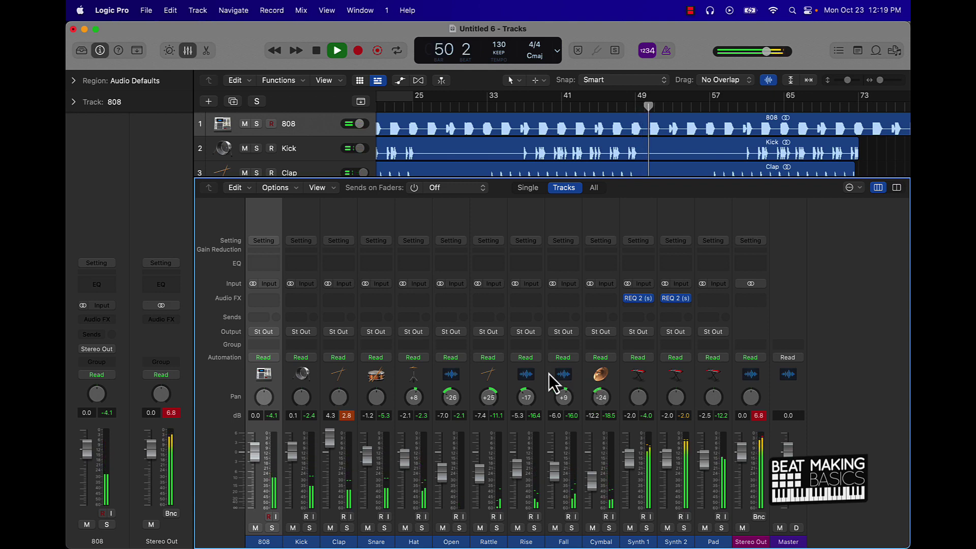
- Insert REQ 2 (s) on the Clap channel and set its band 1 low cut to about 157 Hz
{"action": "left_click", "coordinate": [333, 299]}
{"action": "left_click", "coordinate": [350, 326]}
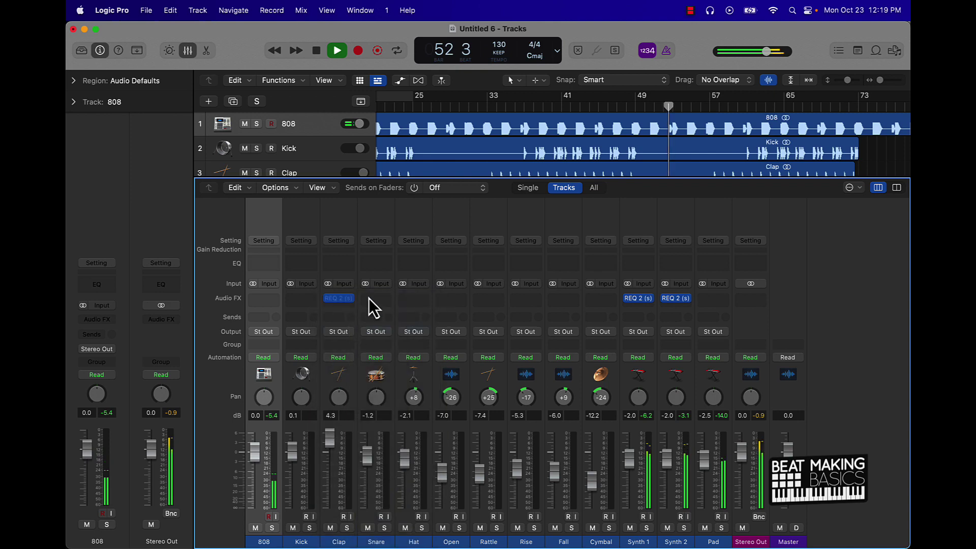
{"action": "left_click_drag", "start_coordinate": [408, 331], "coordinate": [450, 318]}
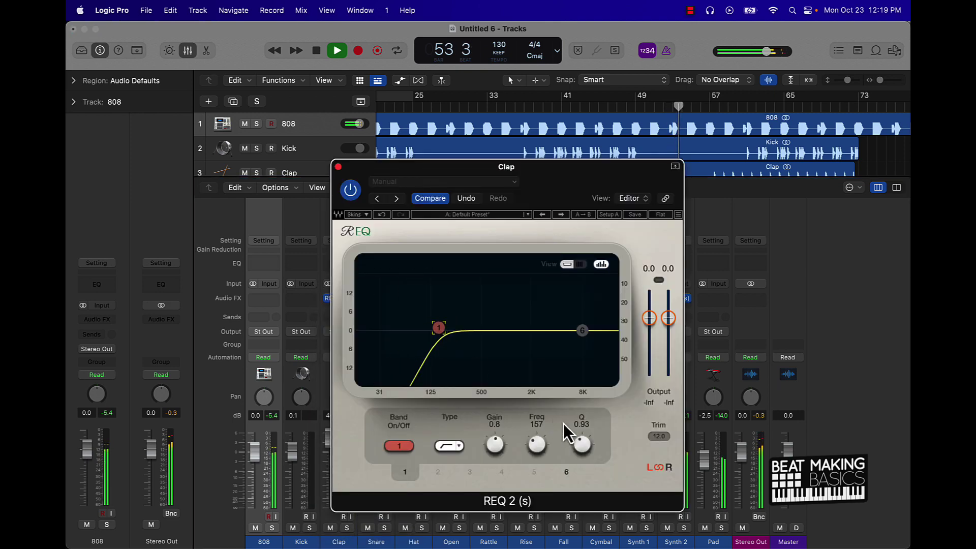
{"action": "left_click", "coordinate": [338, 168]}
- Insert REQ 2 (s) on the Snare with a band 1 low cut and raise the Snare's level to 1.7 dB
{"action": "left_click", "coordinate": [373, 300]}
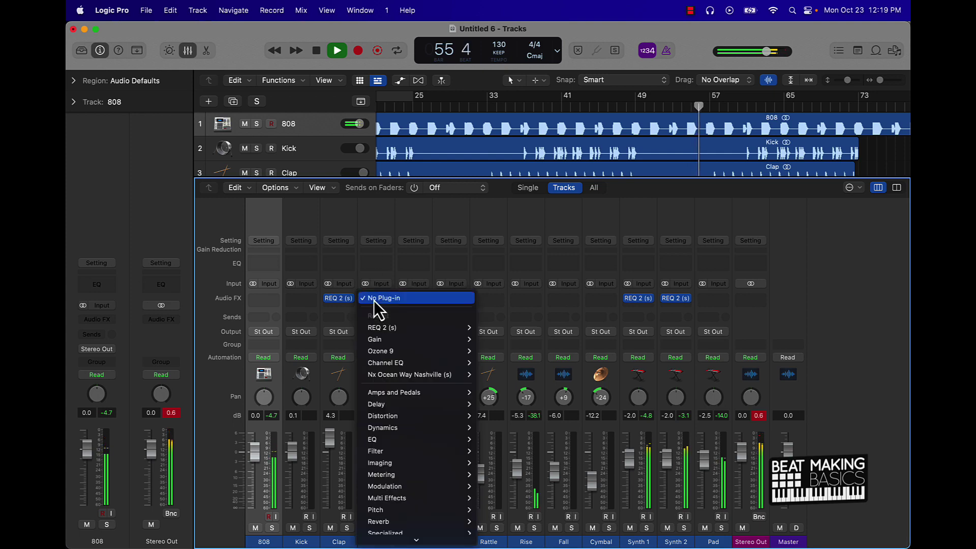
{"action": "left_click", "coordinate": [407, 326]}
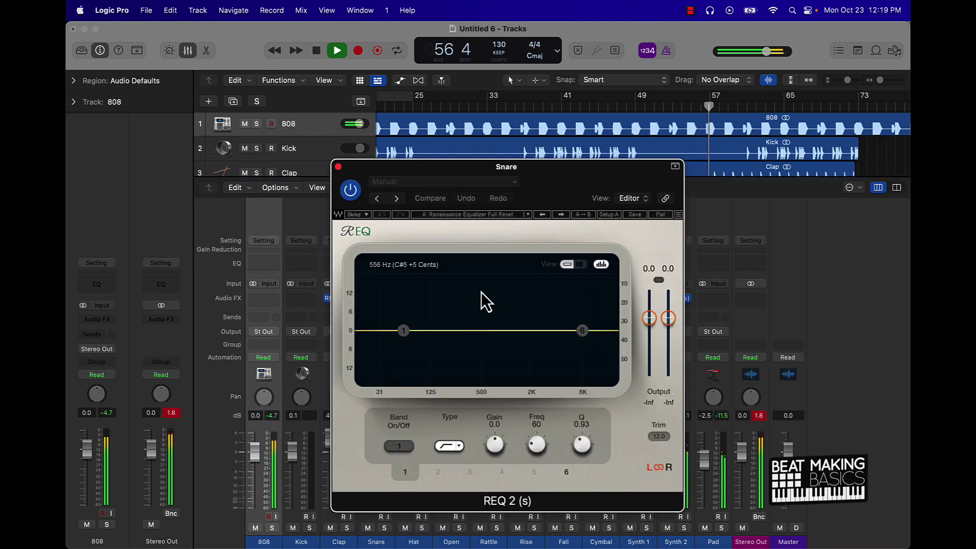
{"action": "left_click_drag", "start_coordinate": [405, 333], "coordinate": [452, 328]}
{"action": "left_click", "coordinate": [338, 166]}
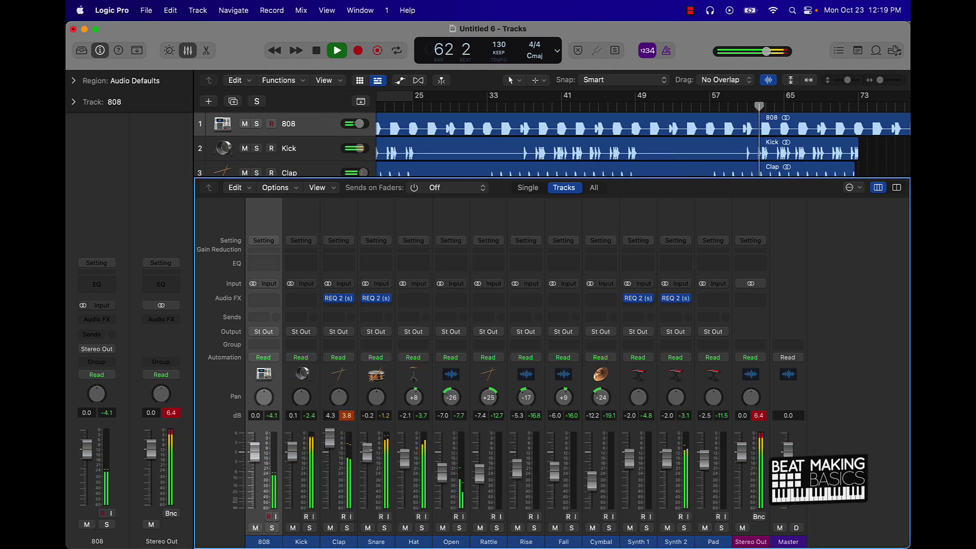
{"action": "left_click_drag", "start_coordinate": [374, 447], "coordinate": [374, 444]}
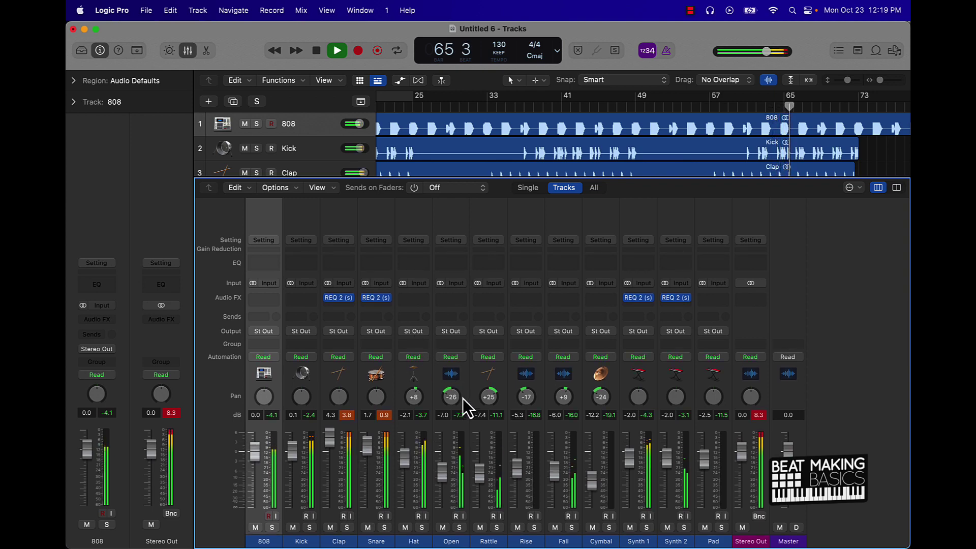
- Insert REQ 2 (s) on the Hat channel and set its band 1 low cut to about 501 Hz
{"action": "left_click", "coordinate": [423, 300]}
{"action": "left_click", "coordinate": [449, 329]}
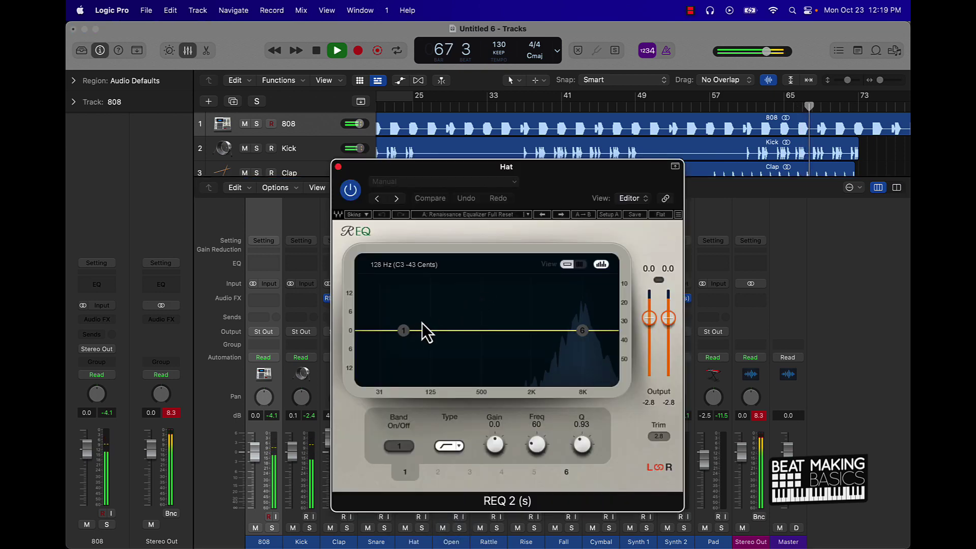
{"action": "left_click_drag", "start_coordinate": [407, 331], "coordinate": [482, 327]}
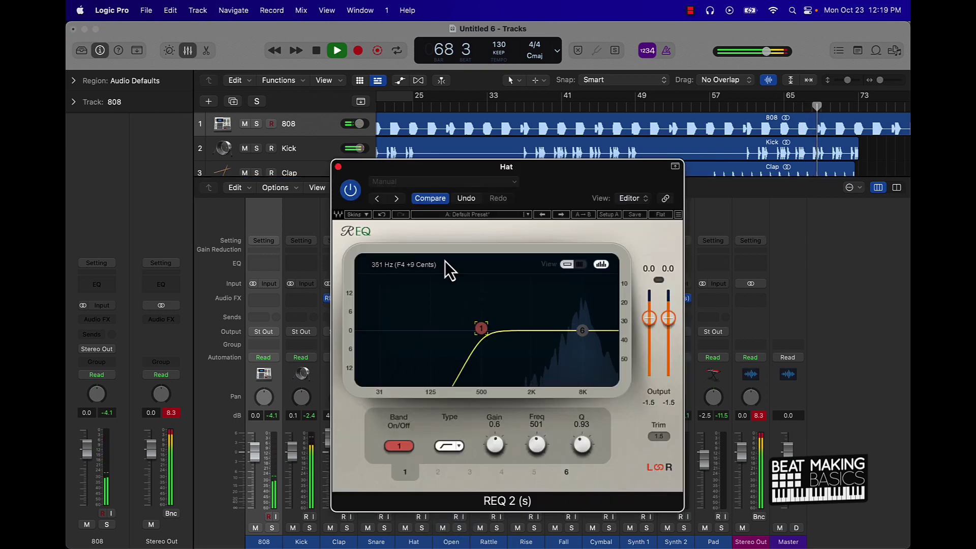
{"action": "left_click", "coordinate": [338, 166]}
- Insert REQ 2 (s) on the Open channel and set its band 1 low cut to about 195 Hz
{"action": "left_click", "coordinate": [449, 299]}
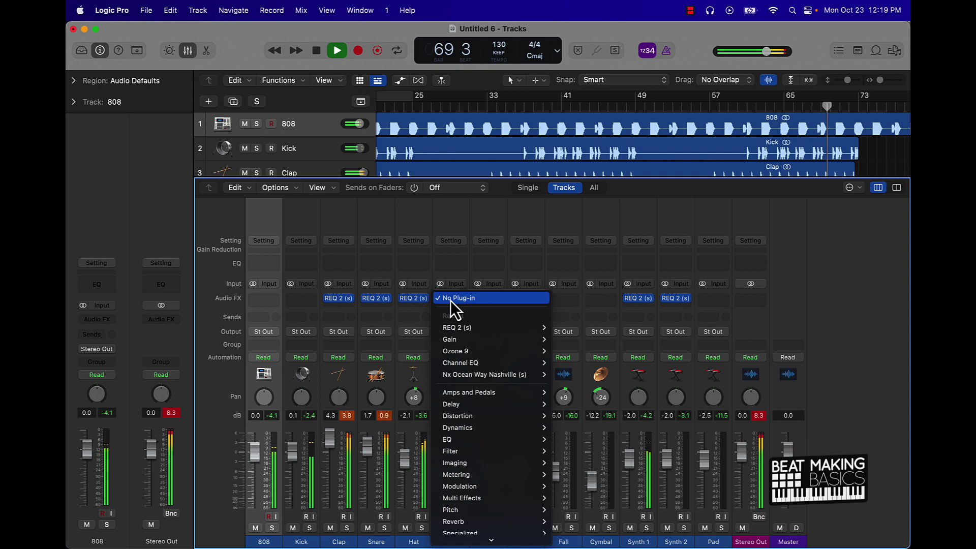
{"action": "left_click", "coordinate": [472, 324]}
{"action": "left_click_drag", "start_coordinate": [403, 330], "coordinate": [436, 329]}
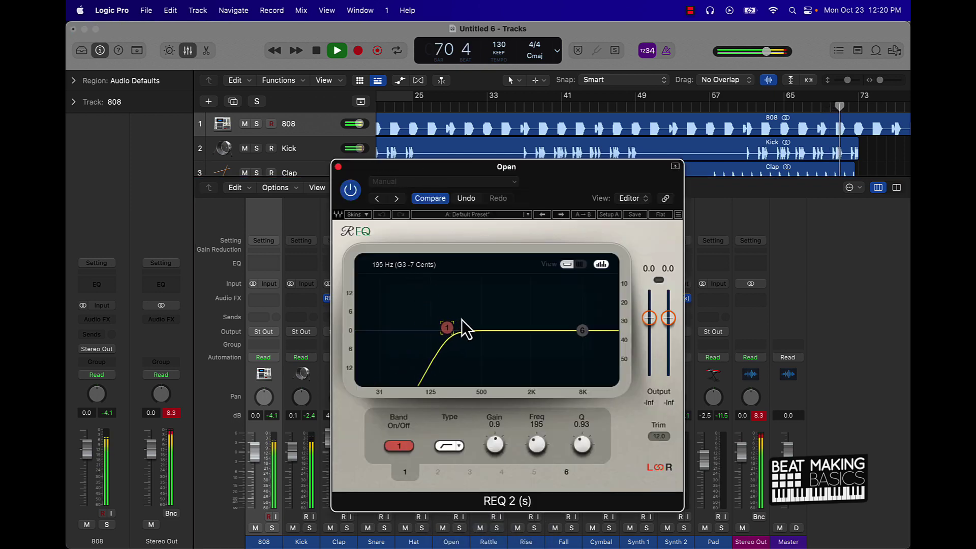
{"action": "left_click", "coordinate": [338, 166]}
- Insert REQ 2 (s) on the Rattle channel with a band 1 low cut at about 176 Hz
{"action": "left_click", "coordinate": [488, 299]}
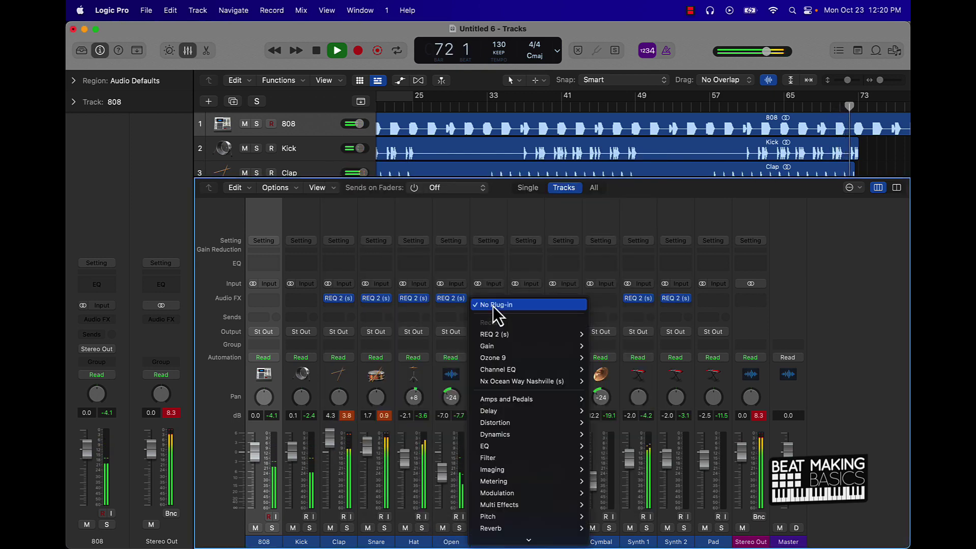
{"action": "left_click", "coordinate": [506, 270]}
{"action": "left_click", "coordinate": [492, 296]}
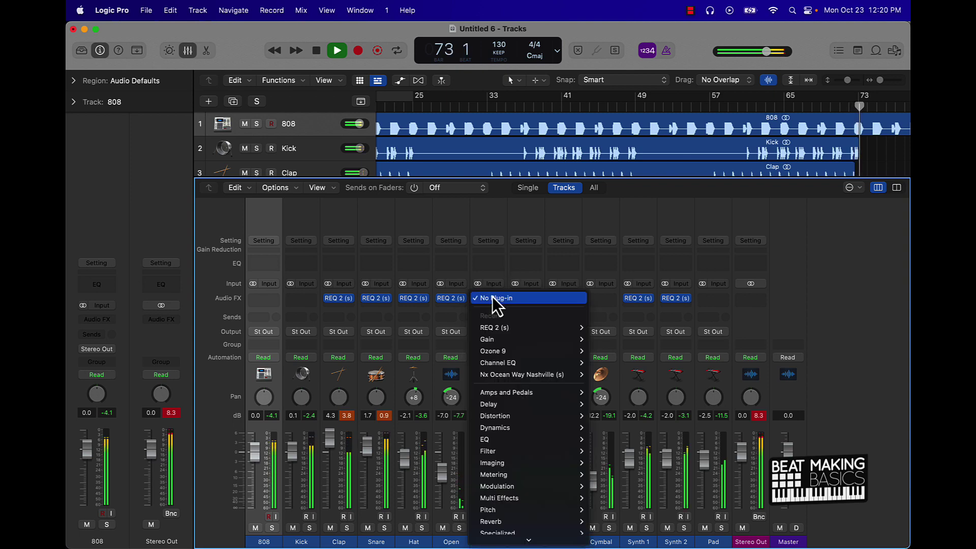
{"action": "left_click", "coordinate": [511, 326]}
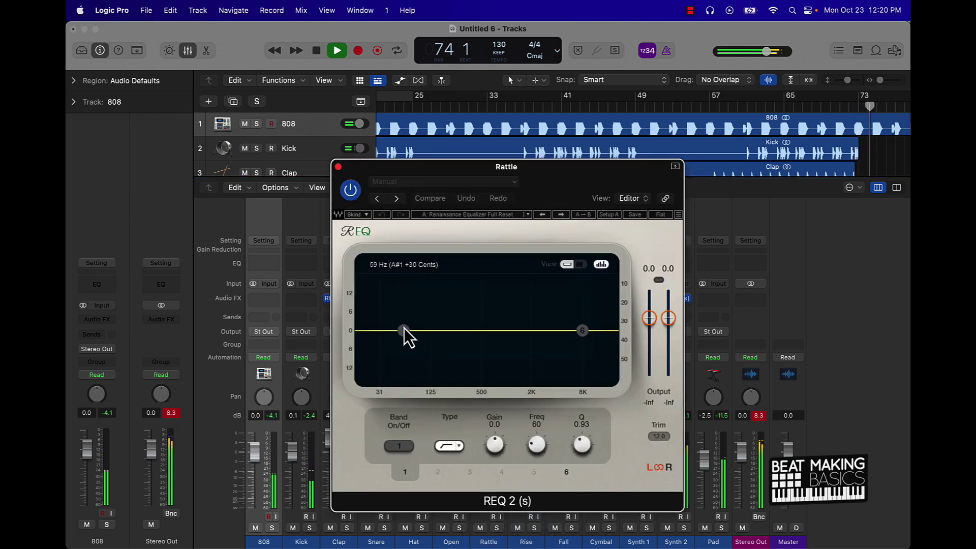
{"action": "left_click_drag", "start_coordinate": [404, 331], "coordinate": [440, 328]}
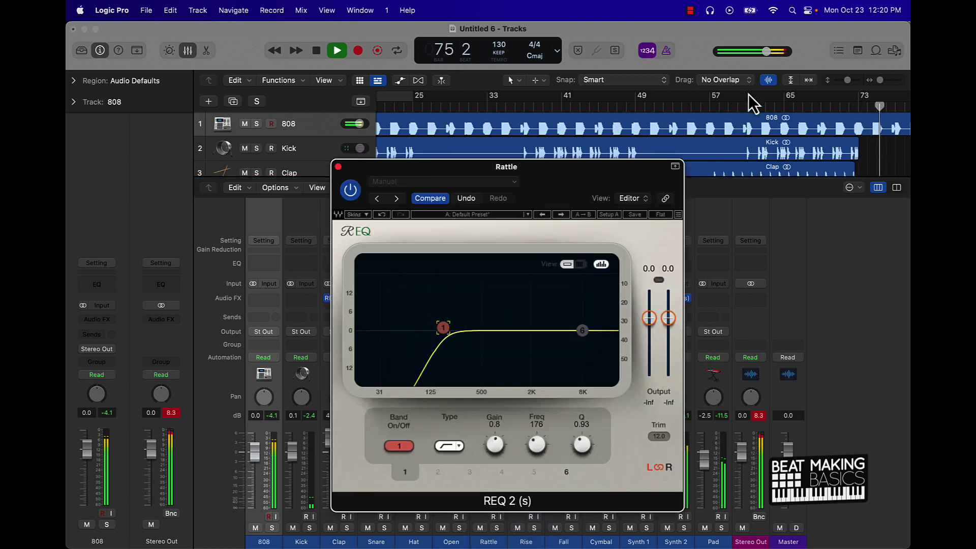
- Loop playback from bar 61 to bar 73 and raise the Rattle's band 1 low cut to about 209 Hz
{"action": "left_click_drag", "start_coordinate": [746, 98], "coordinate": [859, 113]}
{"action": "key", "text": "space"}
{"action": "key", "text": "space"}
{"action": "left_click_drag", "start_coordinate": [443, 328], "coordinate": [450, 327]}
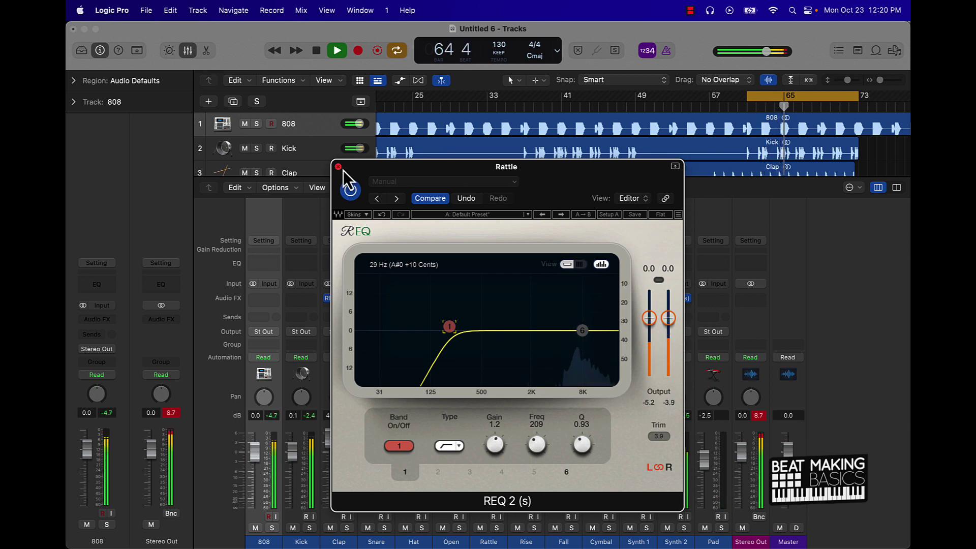
{"action": "left_click", "coordinate": [338, 167]}
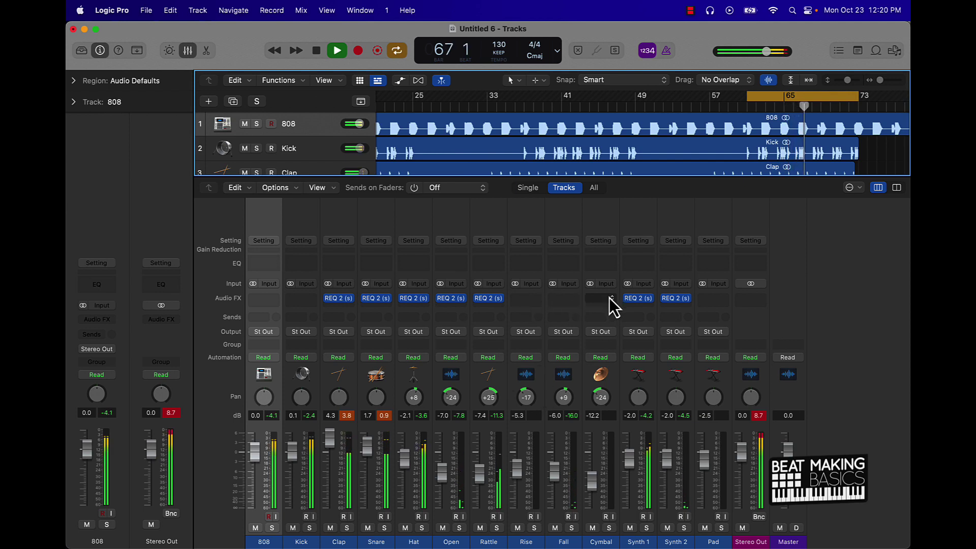
- Insert REQ 2 (s) on the Pad channel and raise its band 1 low cut frequency
{"action": "left_click", "coordinate": [704, 301]}
{"action": "left_click", "coordinate": [726, 328]}
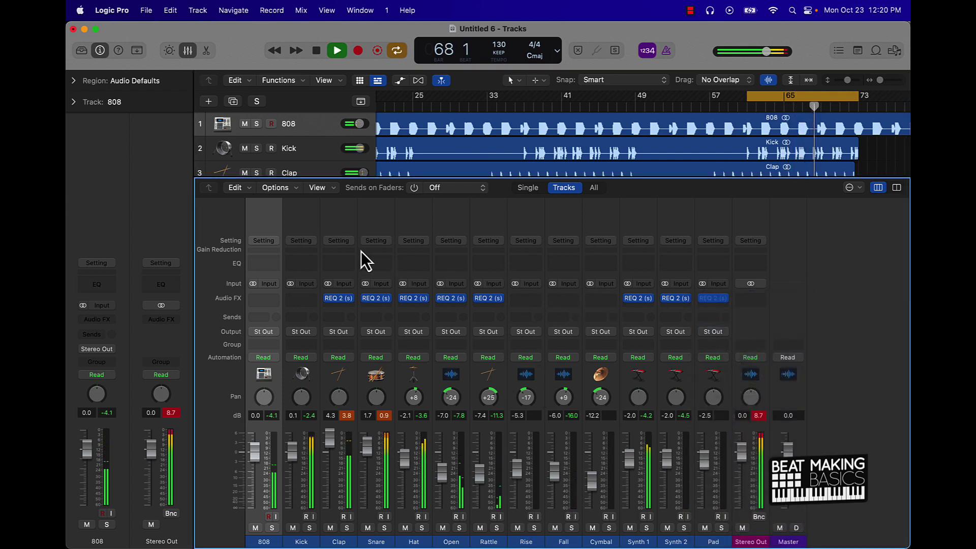
{"action": "left_click_drag", "start_coordinate": [404, 330], "coordinate": [453, 321]}
{"action": "left_click", "coordinate": [338, 167]}
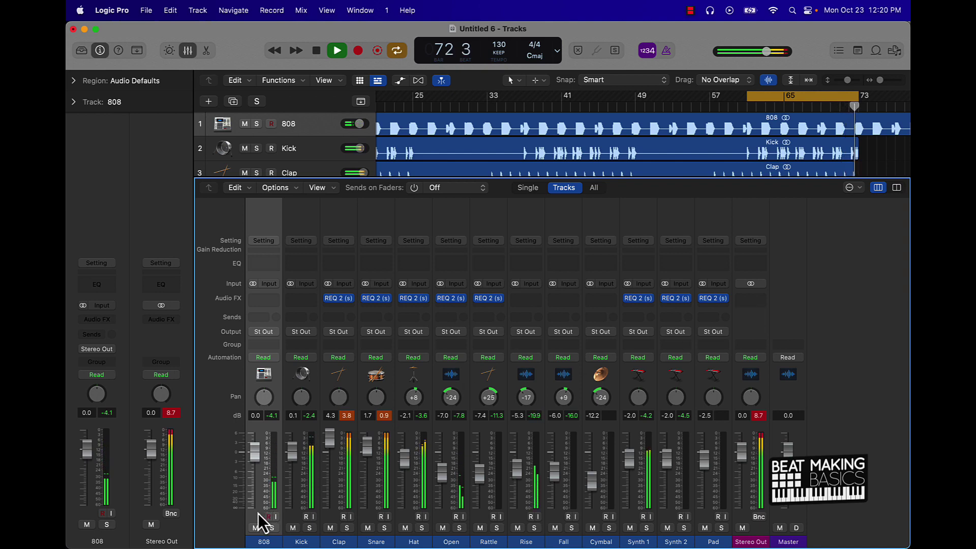
- Lower the levels of all channels from 808 to Pad together by about 4.9 dB, putting Clap at -0.6 dB, and reset the peak readings
{"action": "left_click_drag", "start_coordinate": [259, 514], "coordinate": [702, 501]}
{"action": "left_click_drag", "start_coordinate": [368, 440], "coordinate": [368, 453]}
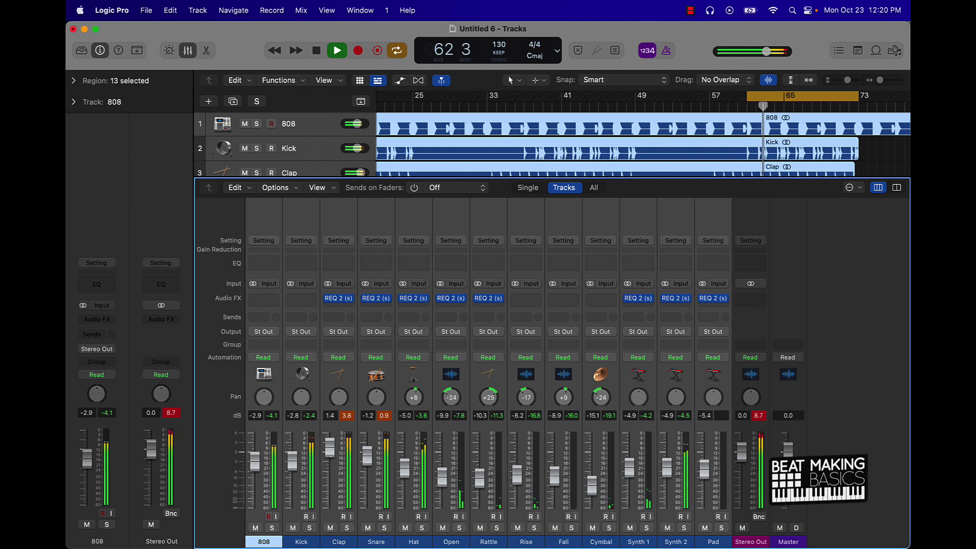
{"action": "left_click", "coordinate": [346, 413]}
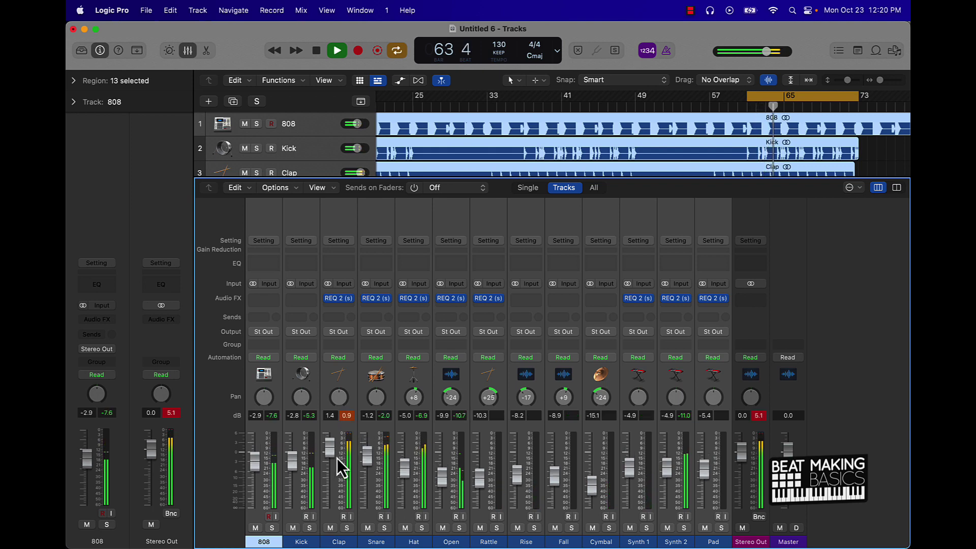
{"action": "left_click_drag", "start_coordinate": [330, 452], "coordinate": [330, 454]}
{"action": "left_click", "coordinate": [349, 415]}
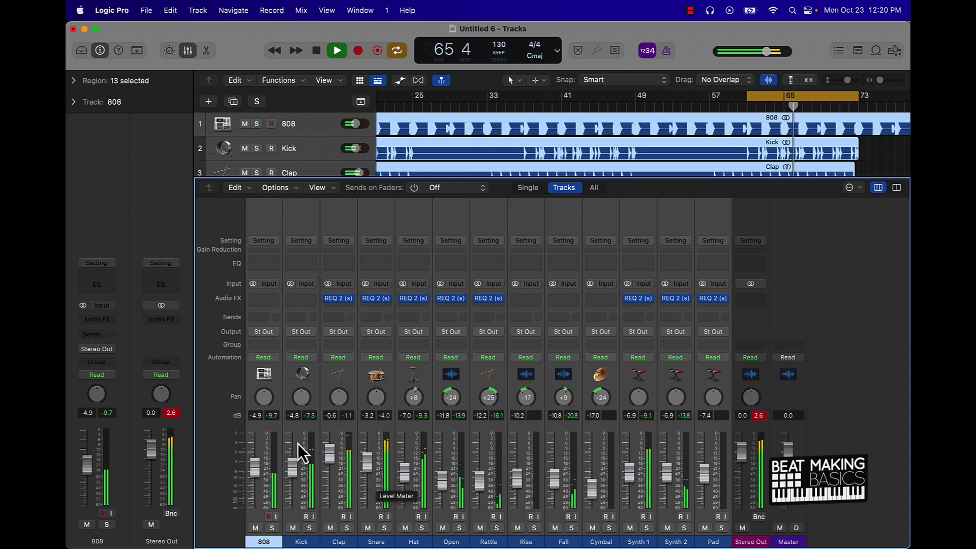
- Route the outputs of all channels from 808 through Cymbal to Bus 1
{"action": "left_click_drag", "start_coordinate": [257, 520], "coordinate": [585, 527]}
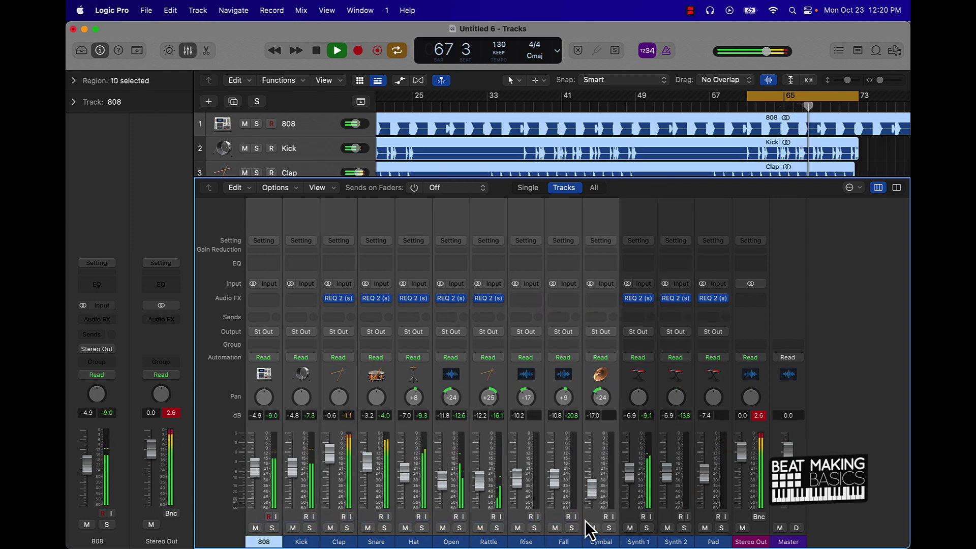
{"action": "left_click", "coordinate": [270, 333]}
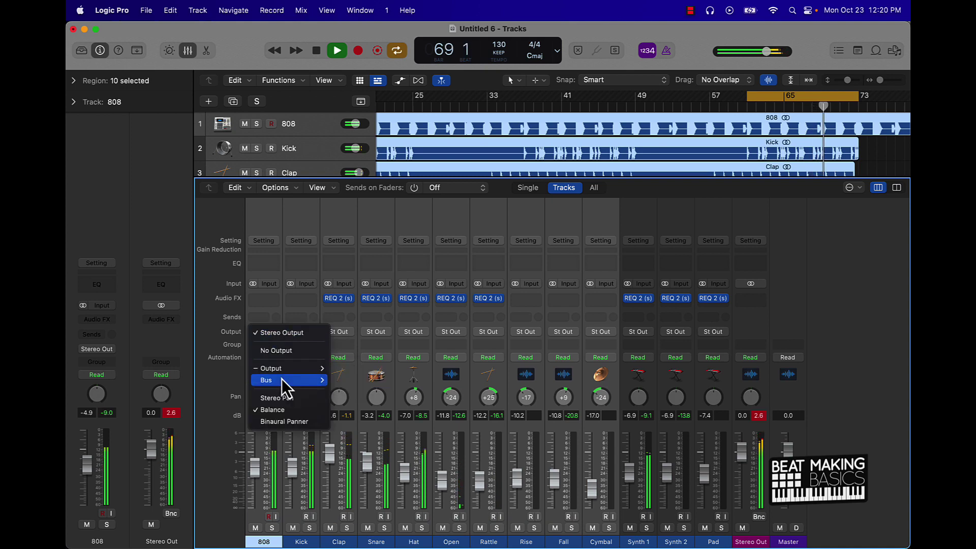
{"action": "mouse_move", "coordinate": [282, 379]}
{"action": "left_click", "coordinate": [351, 86]}
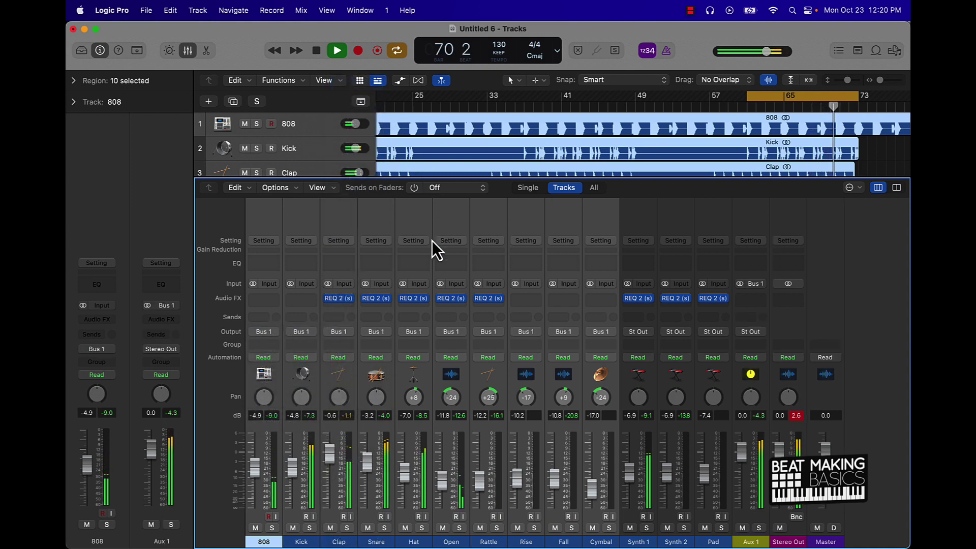
- Route the outputs of Synth 1, Synth 2 and Pad to Bus 2
{"action": "left_click_drag", "start_coordinate": [639, 519], "coordinate": [711, 508]}
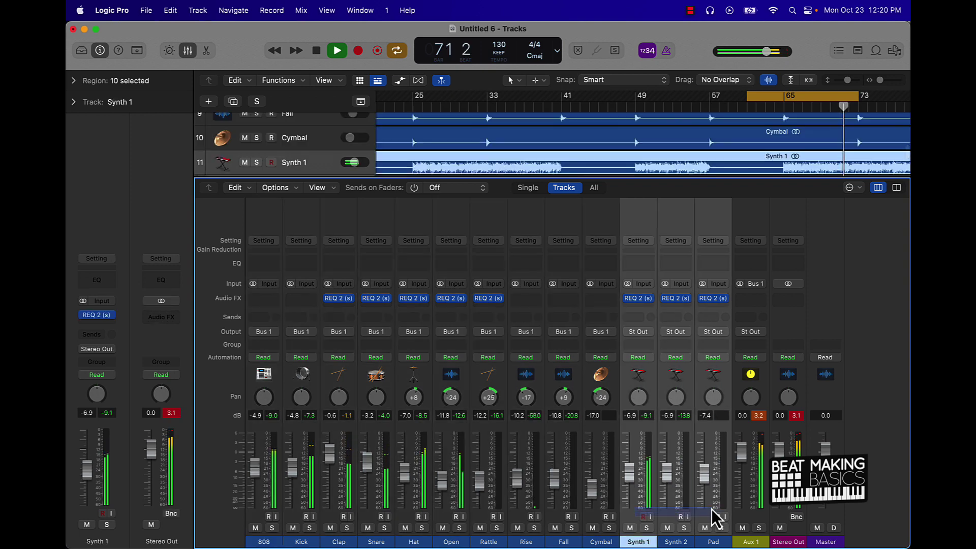
{"action": "left_click", "coordinate": [640, 333]}
{"action": "mouse_move", "coordinate": [653, 378]}
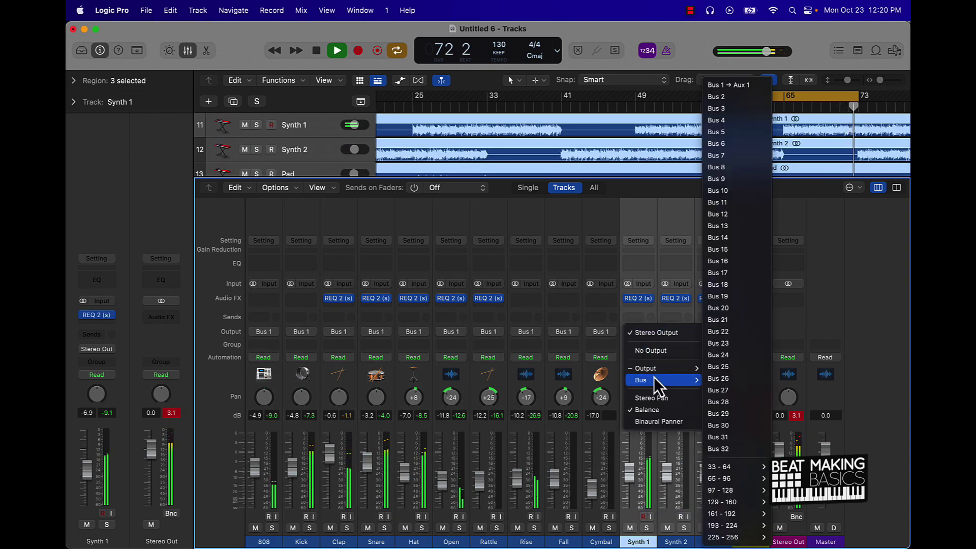
{"action": "left_click", "coordinate": [734, 97]}
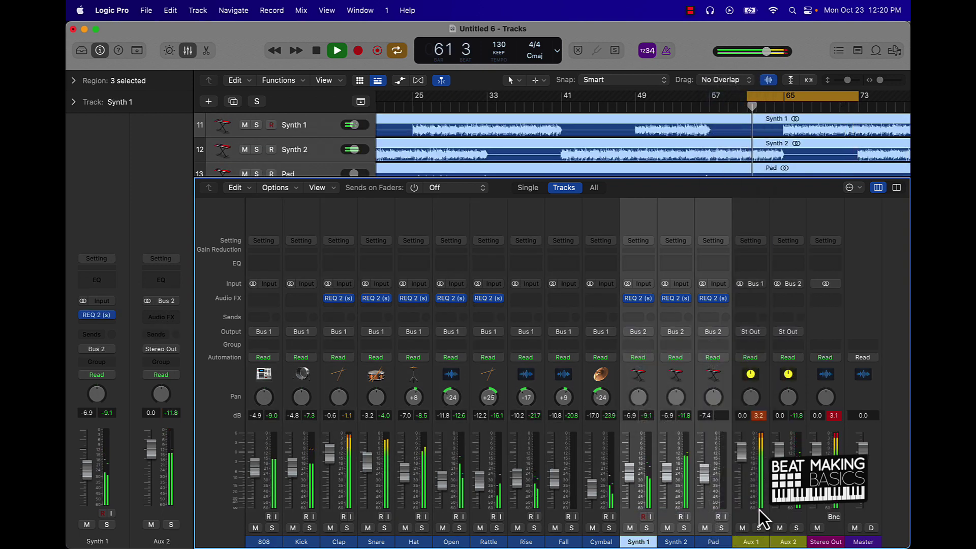
- Rename the Aux 1 channel to Drums and the Aux 2 channel to Melody
{"action": "double_click", "coordinate": [757, 542]}
{"action": "type", "text": "Drums"}
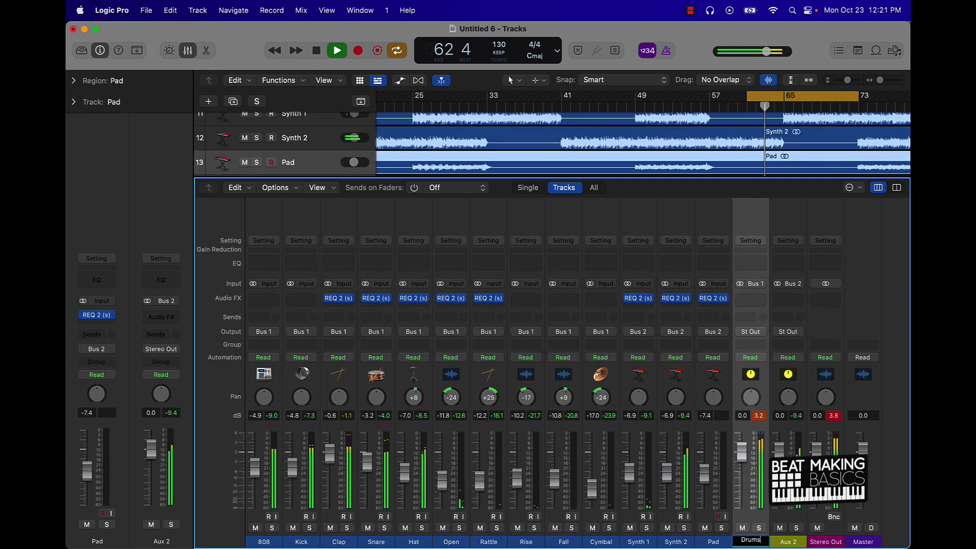
{"action": "key", "text": "Tab"}
{"action": "type", "text": "Me"}
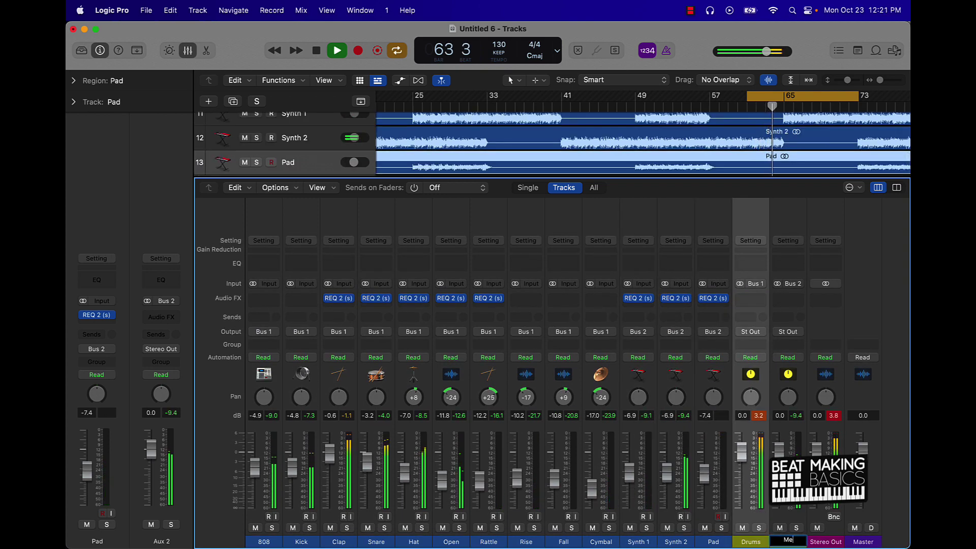
{"action": "type", "text": "lody"}
{"action": "key", "text": "Return"}
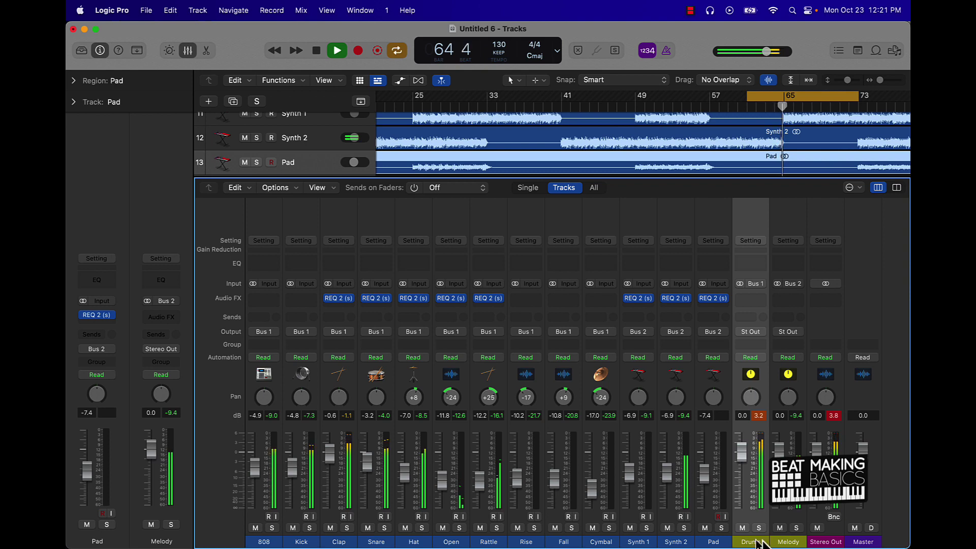
- Lower the Drums and Melody buses together to -8.2 dB and reset the peak readings
{"action": "left_click", "coordinate": [789, 517], "text": "shift"}
{"action": "left_click_drag", "start_coordinate": [740, 457], "coordinate": [740, 480]}
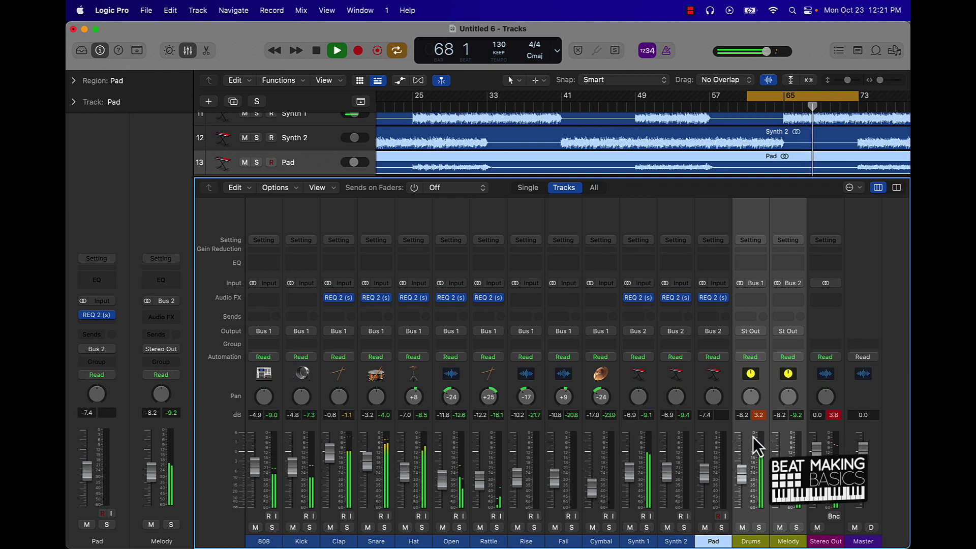
{"action": "left_click", "coordinate": [759, 415]}
- Raise the listening volume and rebalance the two buses, with Drums at -8.8 dB and Melody at -6.6 dB
{"action": "key", "text": "XF86AudioRaiseVolume"}
{"action": "key", "text": "XF86AudioRaiseVolume"}
{"action": "key", "text": "XF86AudioRaiseVolume"}
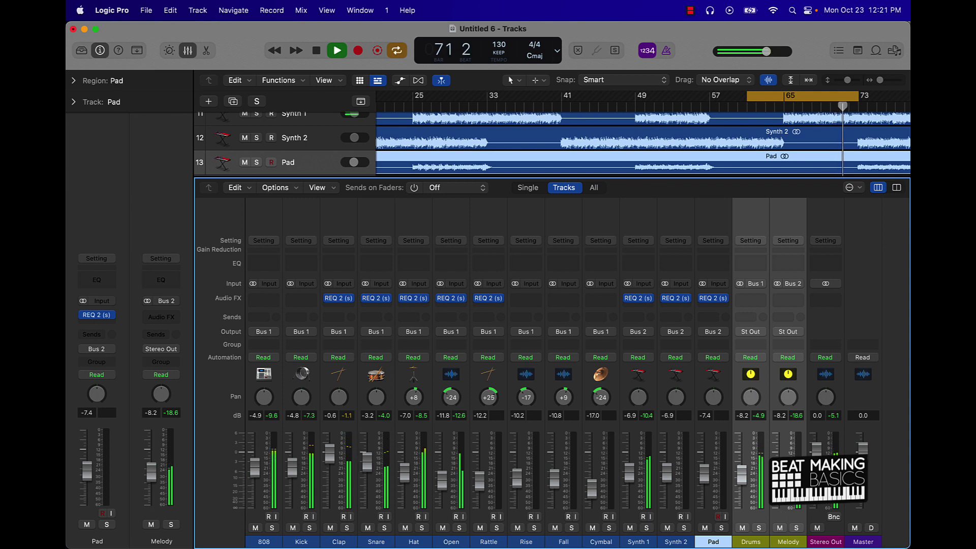
{"action": "left_click", "coordinate": [788, 515]}
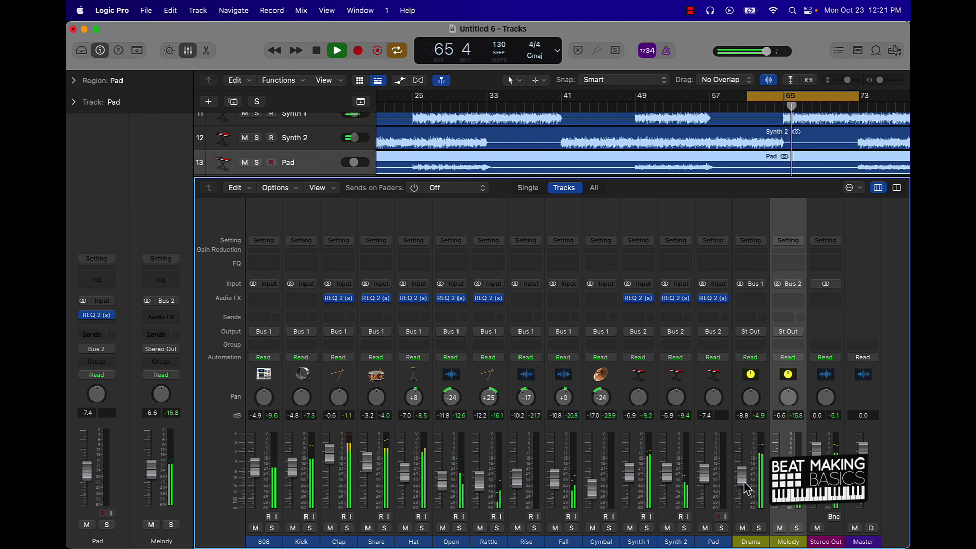
{"action": "key", "text": "XF86AudioRaiseVolume"}
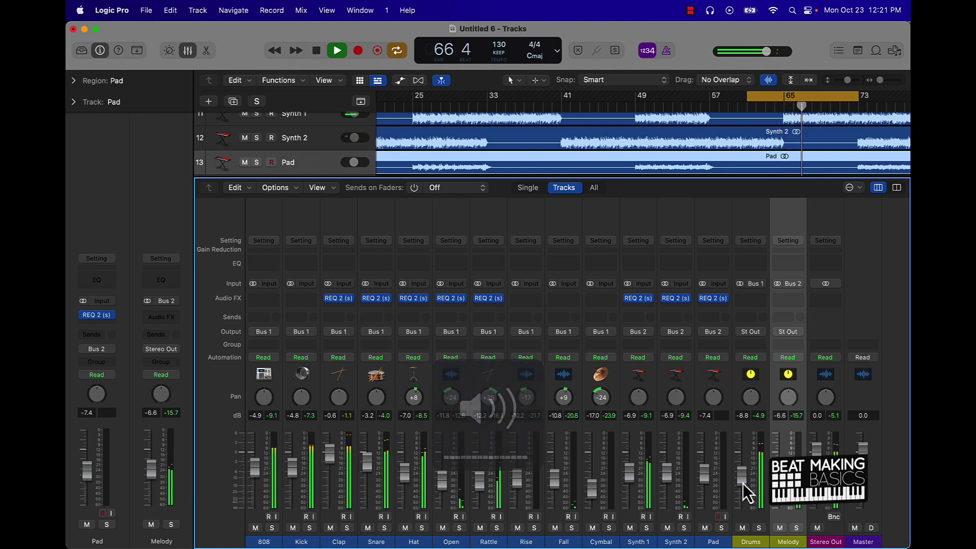
- Insert Nx Ocean Way Nashville on the Stereo Out channel and move its window clear of the first mixer channels
{"action": "left_click", "coordinate": [816, 299]}
{"action": "scroll", "coordinate": [843, 391], "scroll_direction": "down", "scroll_amount": 2}
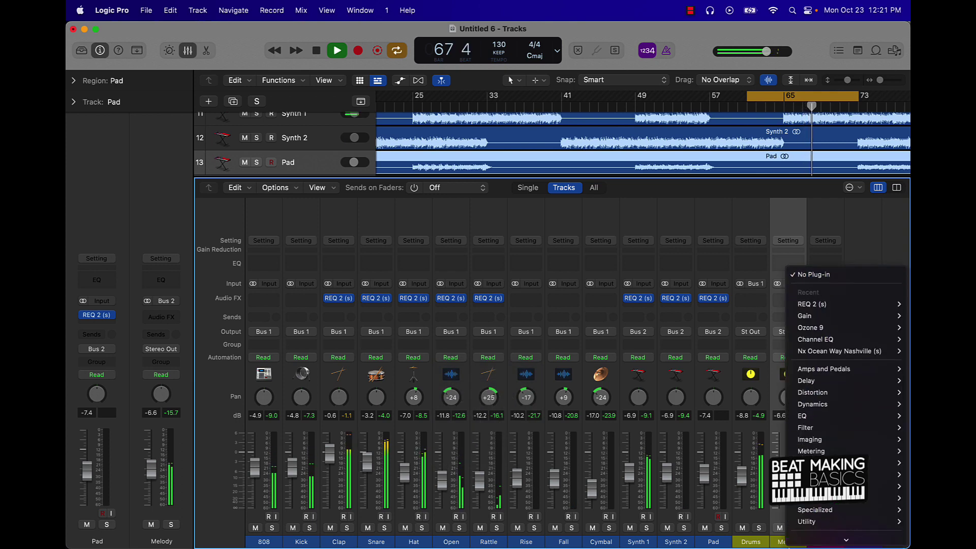
{"action": "left_click", "coordinate": [780, 350]}
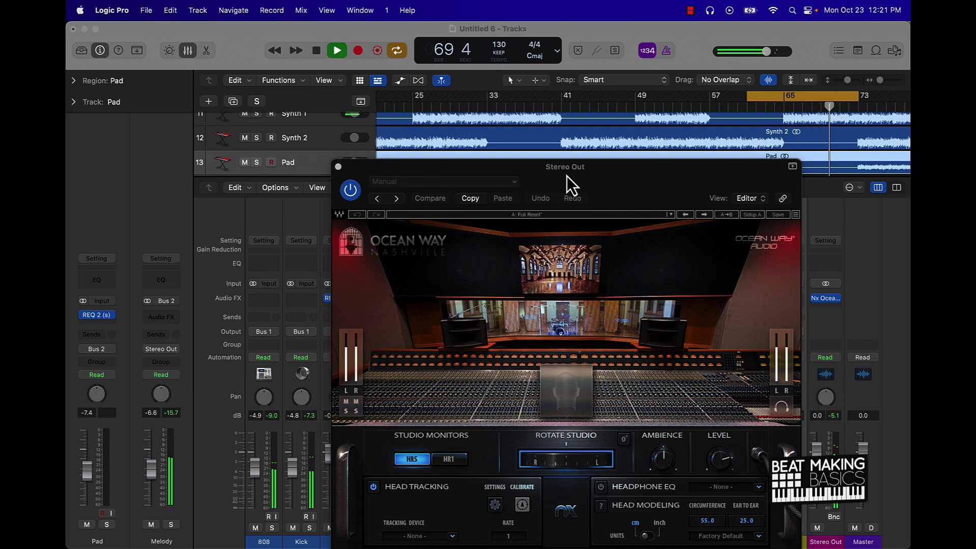
{"action": "left_click_drag", "start_coordinate": [567, 176], "coordinate": [334, 39]}
{"action": "left_click", "coordinate": [73, 29]}
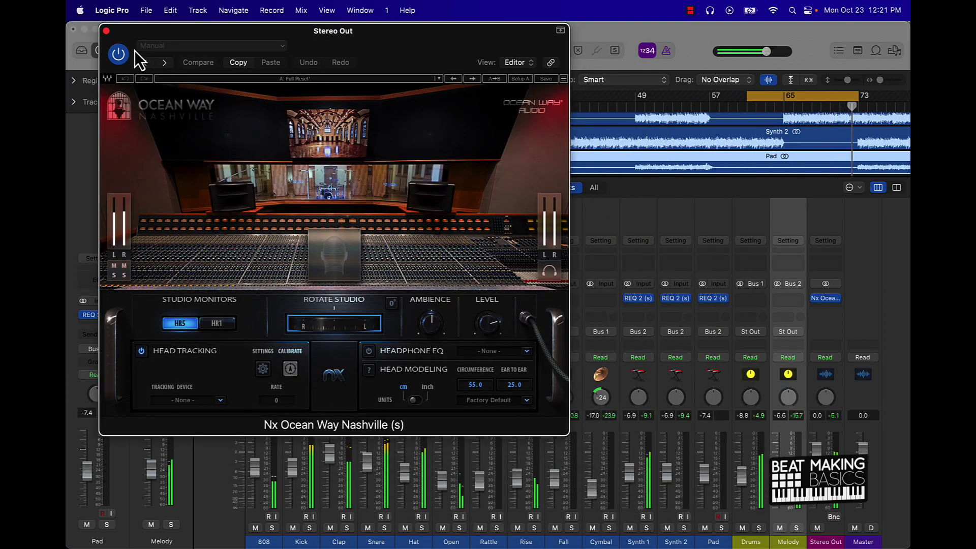
{"action": "left_click_drag", "start_coordinate": [373, 29], "coordinate": [721, 16]}
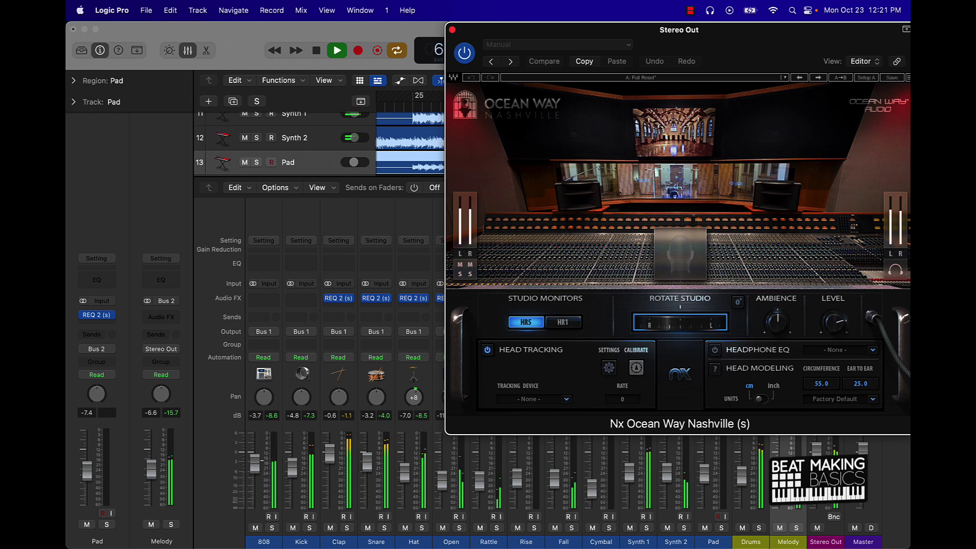
- Raise the 808 to -3.7 dB and the Kick to -3.5 dB, and close the Nx Ocean Way Nashville window
{"action": "left_click", "coordinate": [262, 462]}
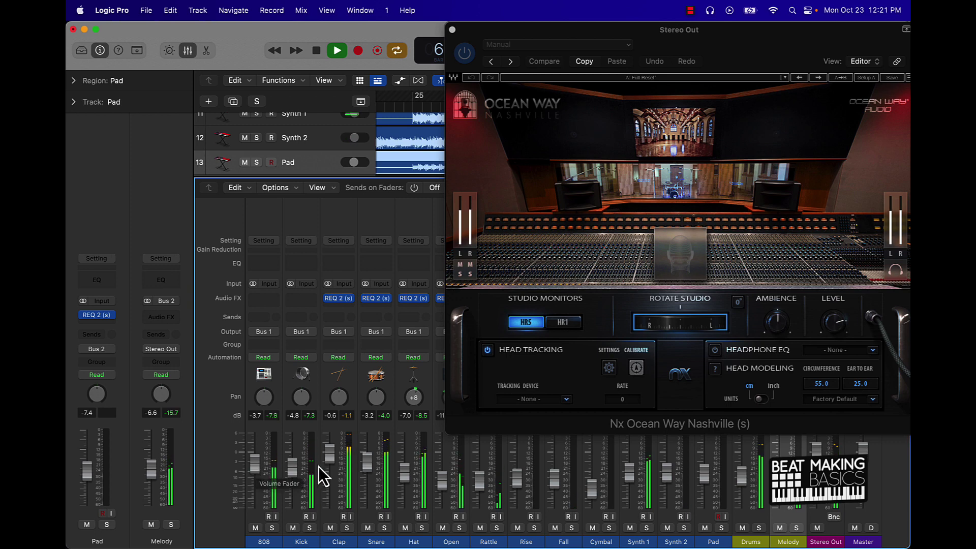
{"action": "left_click_drag", "start_coordinate": [297, 483], "coordinate": [297, 480]}
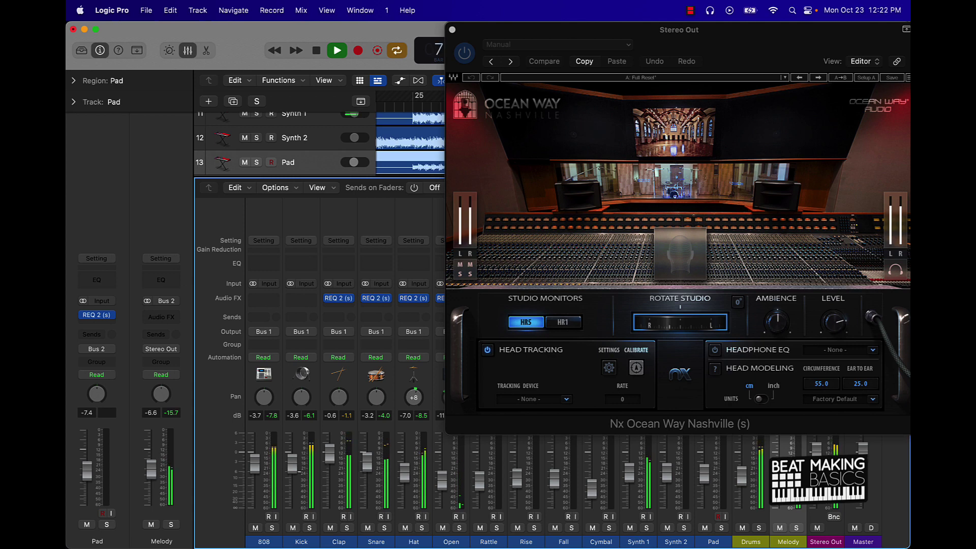
{"action": "left_click_drag", "start_coordinate": [292, 464], "coordinate": [292, 463]}
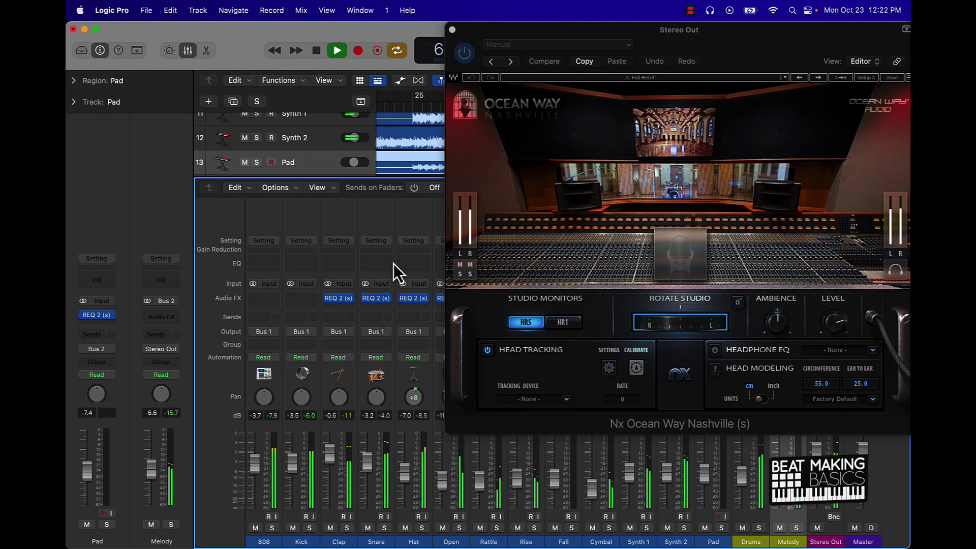
{"action": "left_click", "coordinate": [452, 29]}
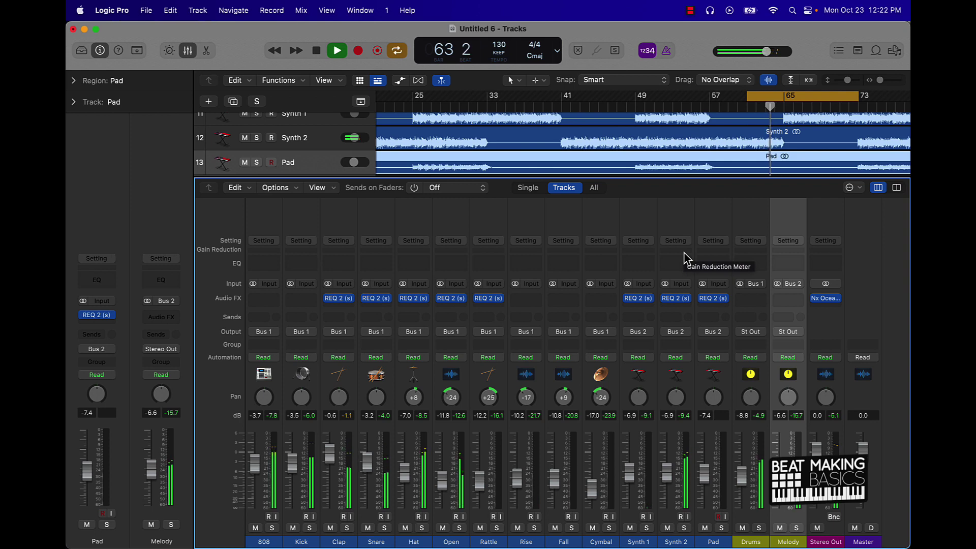
- Turn off cycle playback and remove Nx Ocean Way Nashville from the Stereo Out channel
{"action": "mouse_move", "coordinate": [815, 301]}
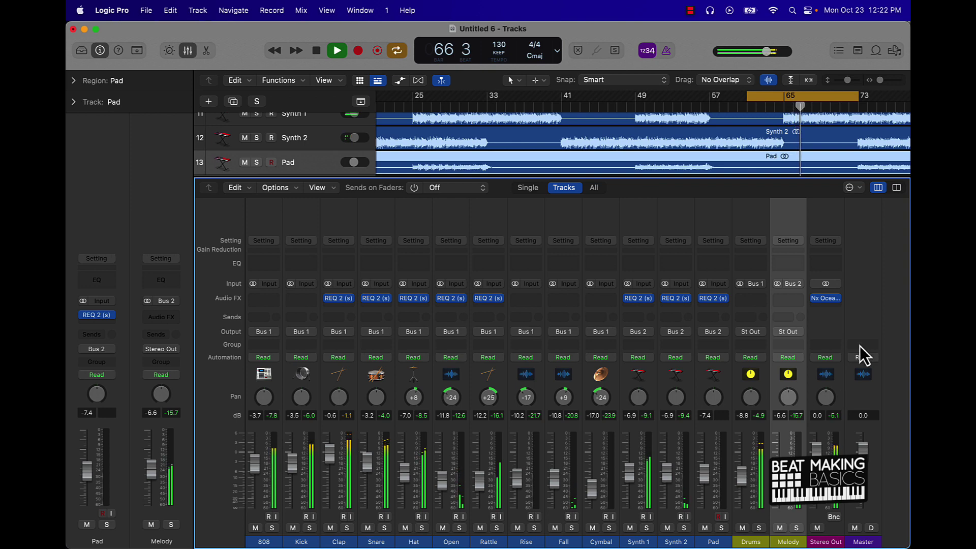
{"action": "left_click", "coordinate": [785, 97]}
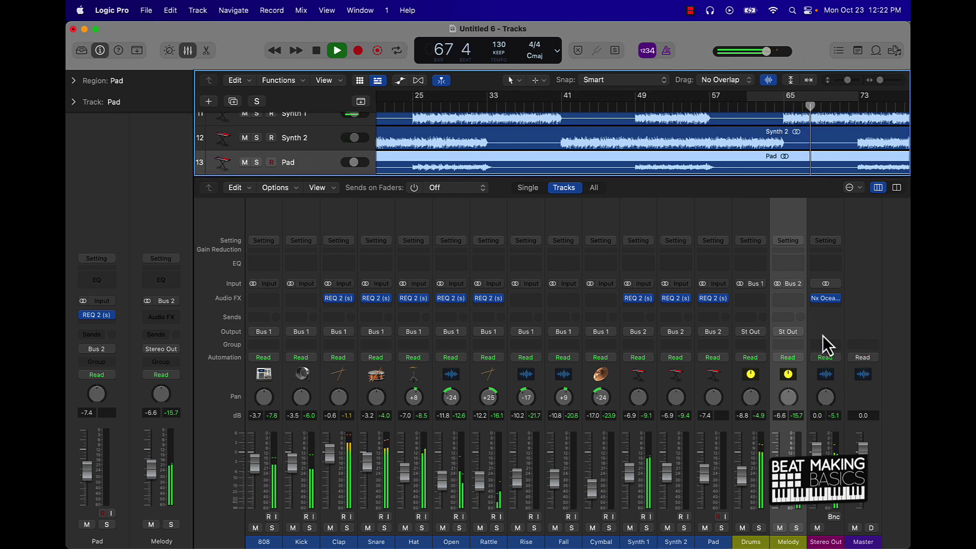
{"action": "left_click", "coordinate": [816, 300]}
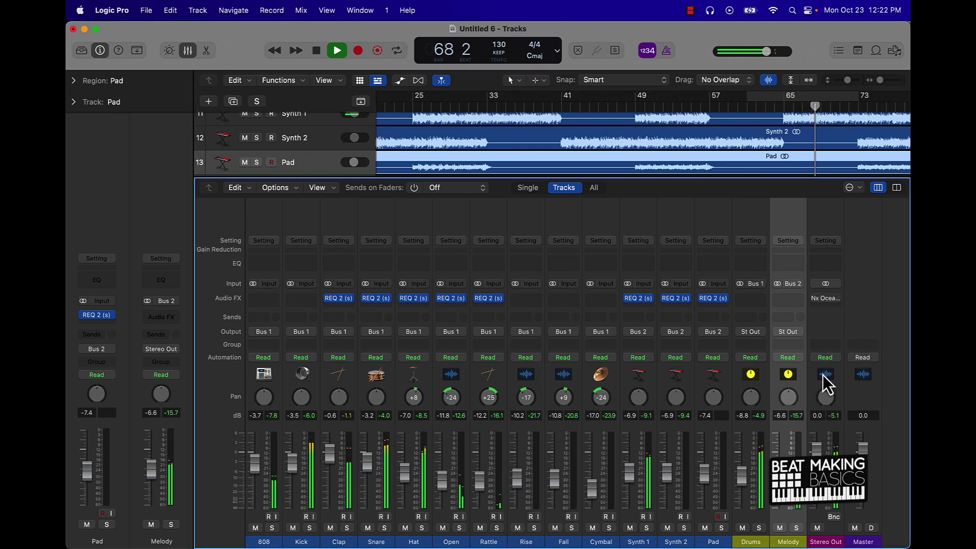
{"action": "left_click", "coordinate": [838, 298]}
{"action": "left_click", "coordinate": [797, 275]}
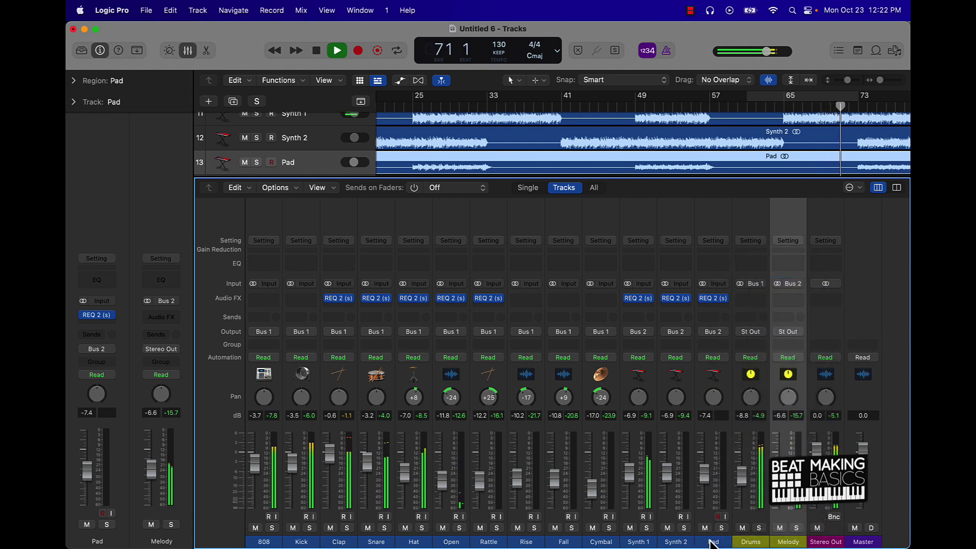
- Add a Bus 3 send to Synth 1 and Synth 2 and set the Aux 3 level to -6.6 dB
{"action": "left_click", "coordinate": [646, 541]}
{"action": "left_click", "coordinate": [668, 541], "text": "shift"}
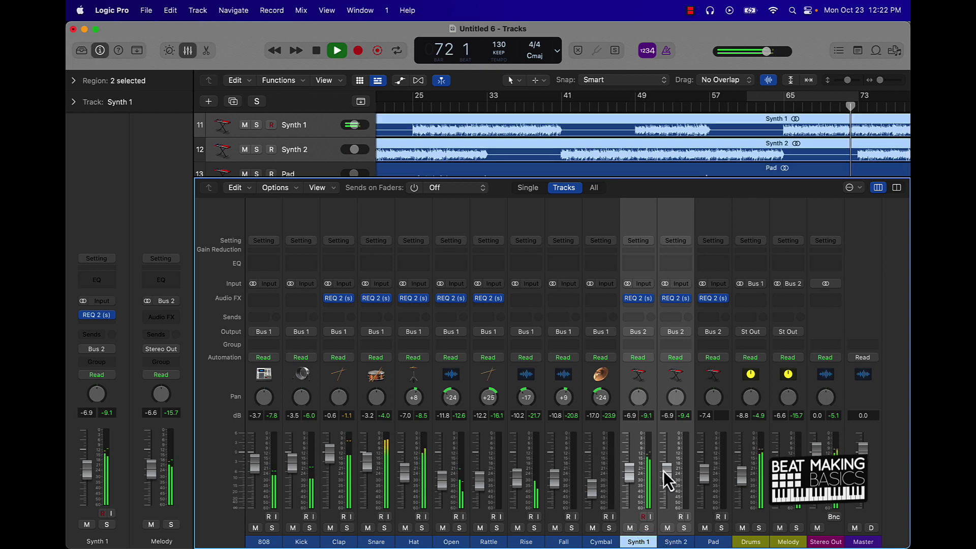
{"action": "left_click", "coordinate": [641, 321]}
{"action": "mouse_move", "coordinate": [649, 336]}
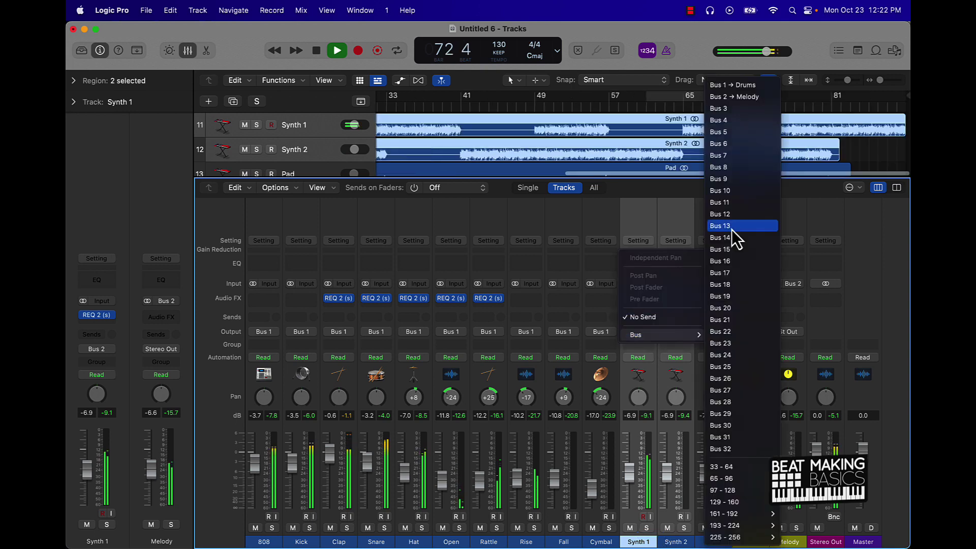
{"action": "left_click", "coordinate": [736, 110]}
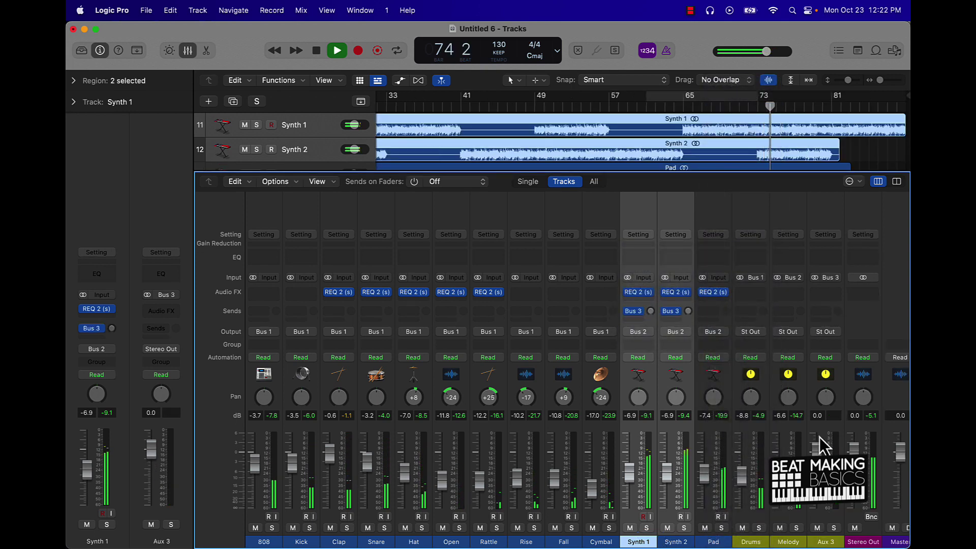
{"action": "left_click_drag", "start_coordinate": [816, 448], "coordinate": [817, 466]}
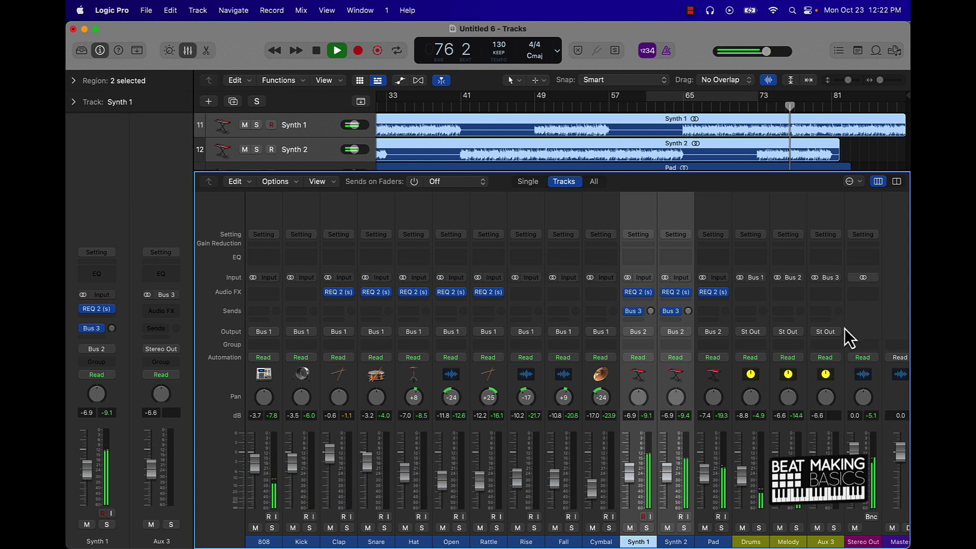
- Insert ValhallaRoom on Aux 3 with 100% mix, 3.88 s decay and 8780 Hz high cut, and set both synths' Bus 3 sends to -20.0 dB
{"action": "left_click", "coordinate": [827, 293]}
{"action": "mouse_move", "coordinate": [824, 538]}
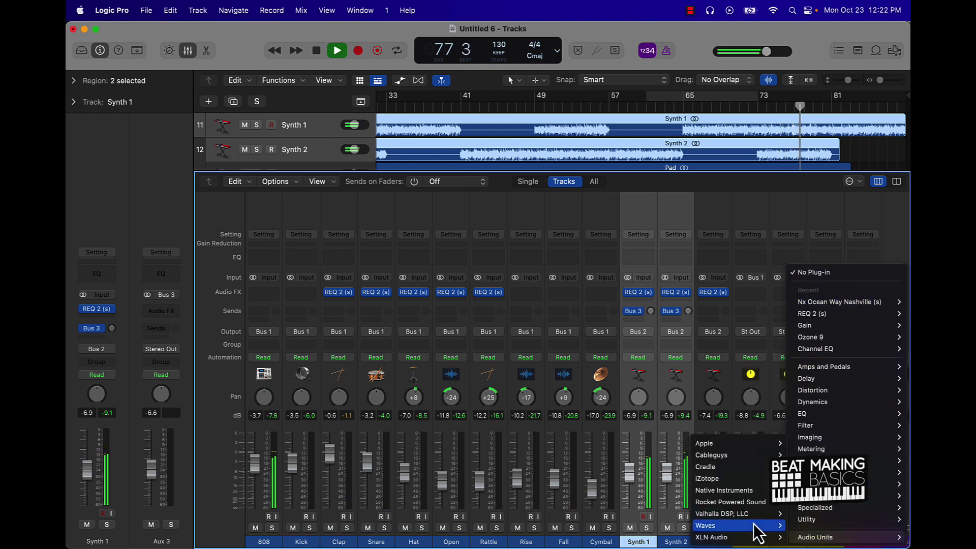
{"action": "mouse_move", "coordinate": [737, 513]}
{"action": "left_click", "coordinate": [670, 531]}
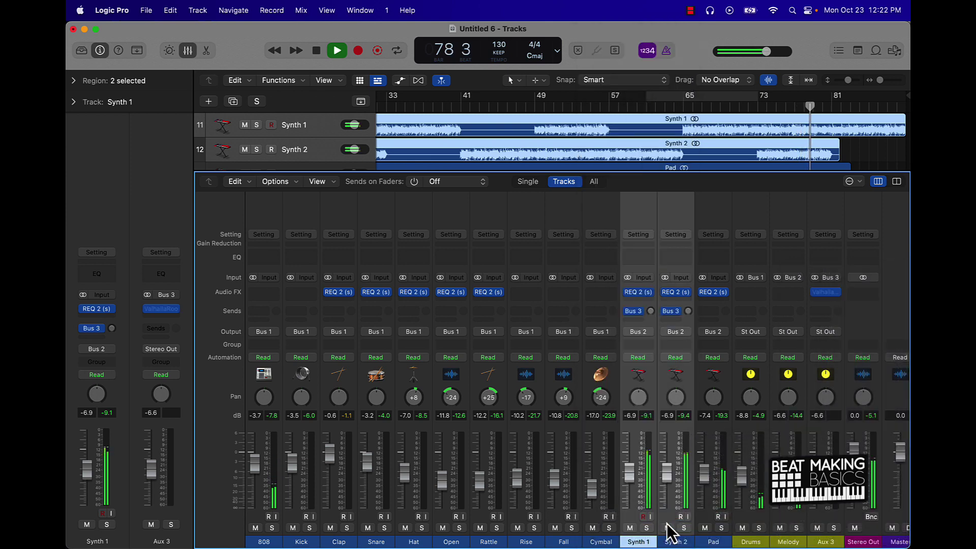
{"action": "left_click_drag", "start_coordinate": [434, 357], "coordinate": [480, 327]}
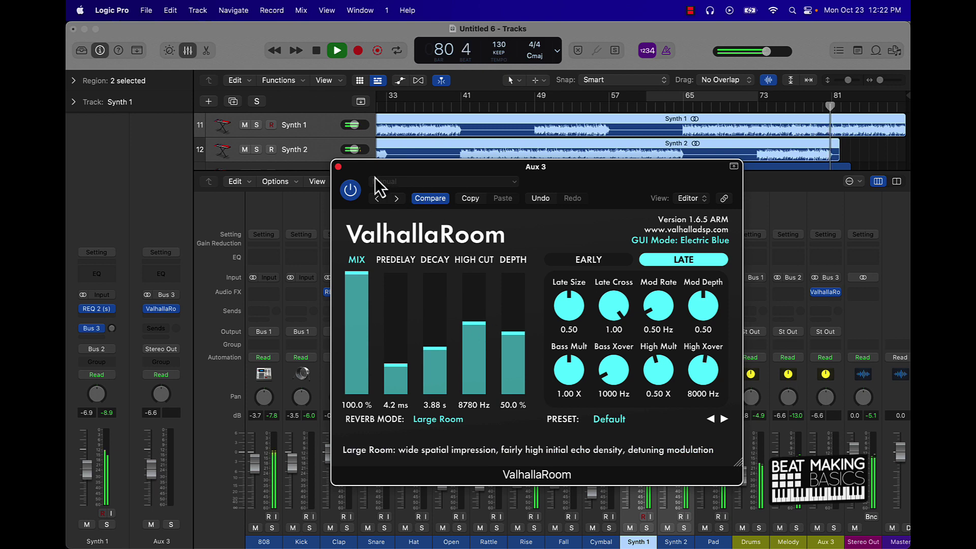
{"action": "left_click", "coordinate": [338, 167]}
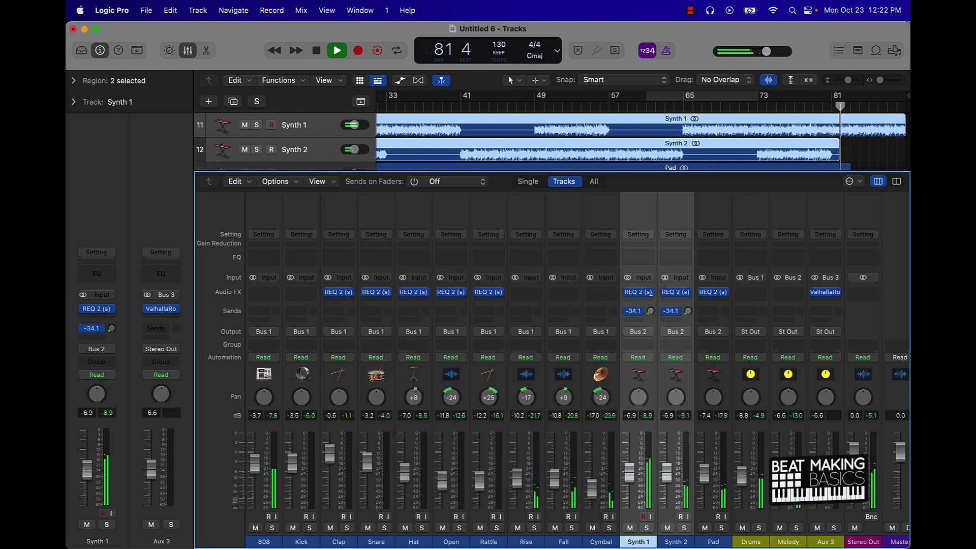
{"action": "left_click_drag", "start_coordinate": [651, 295], "coordinate": [656, 269]}
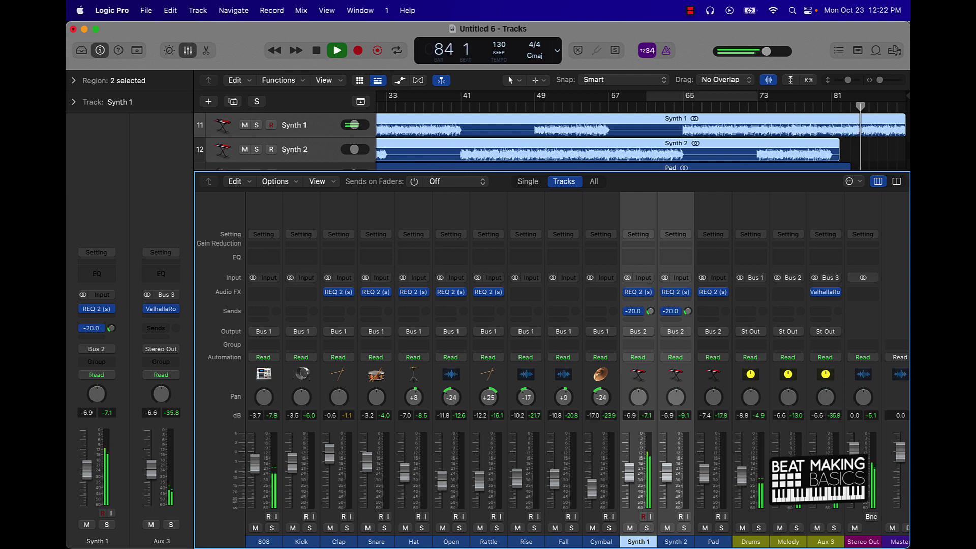
- Set the ValhallaRoom reverb on Aux 3 to 2.7 ms predelay, 1.54 s decay, 8060 Hz high cut and 51.0% depth
{"action": "left_click", "coordinate": [822, 295]}
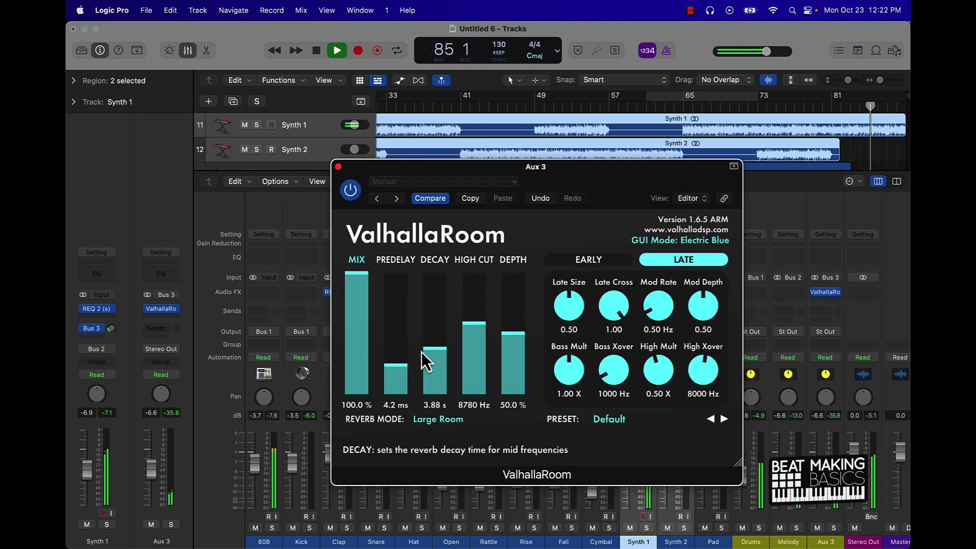
{"action": "scroll", "coordinate": [435, 351], "scroll_direction": "down", "scroll_amount": 2}
{"action": "scroll", "coordinate": [519, 335], "scroll_direction": "up", "scroll_amount": 1}
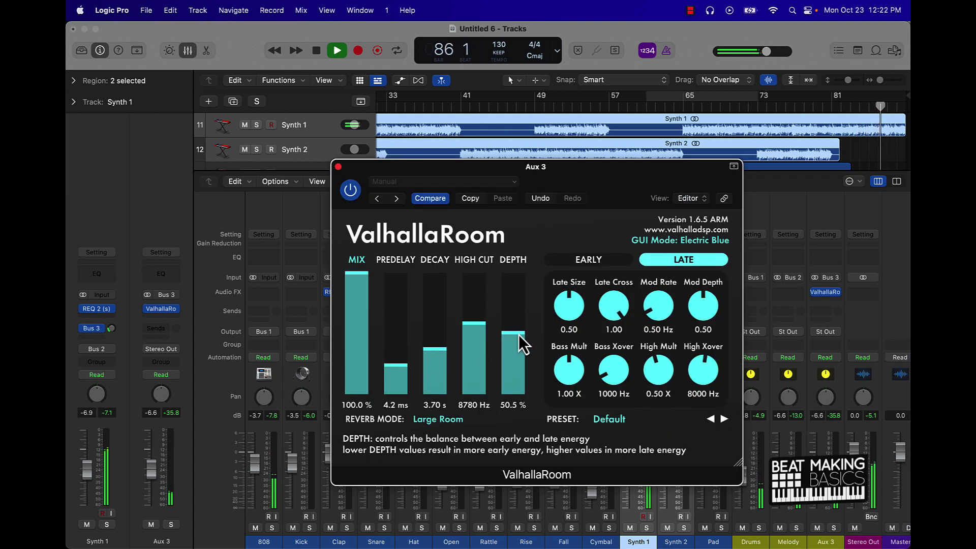
{"action": "scroll", "coordinate": [478, 331], "scroll_direction": "down", "scroll_amount": 3}
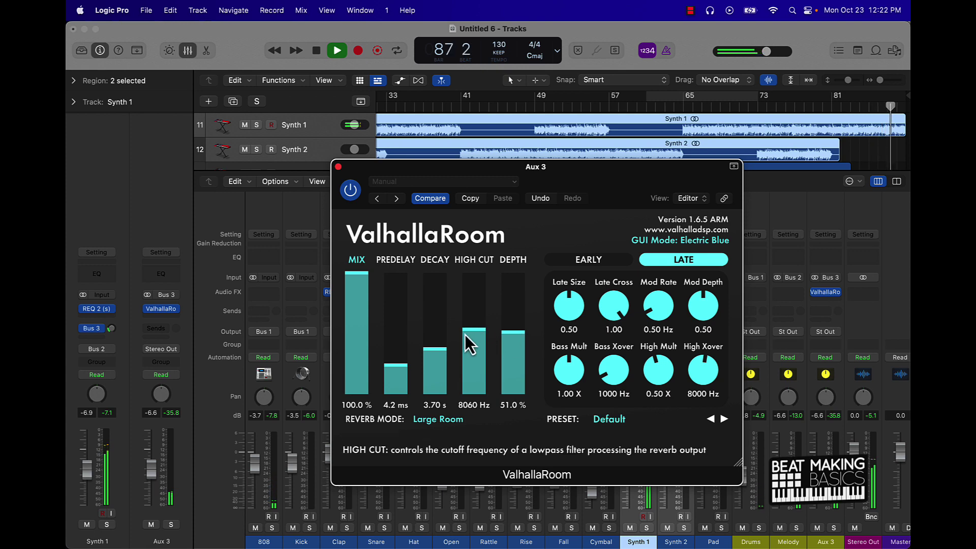
{"action": "left_click_drag", "start_coordinate": [434, 349], "coordinate": [433, 361]}
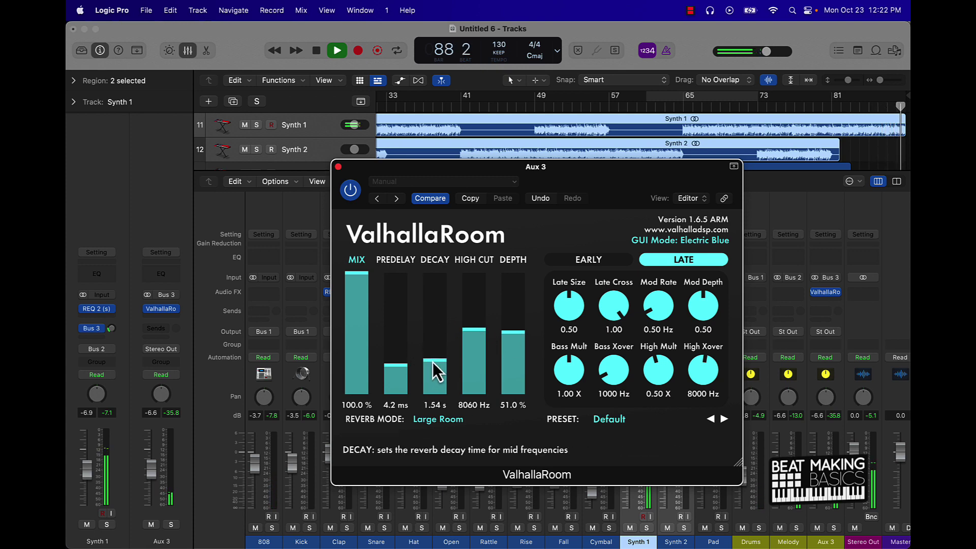
{"action": "scroll", "coordinate": [404, 366], "scroll_direction": "down", "scroll_amount": 3}
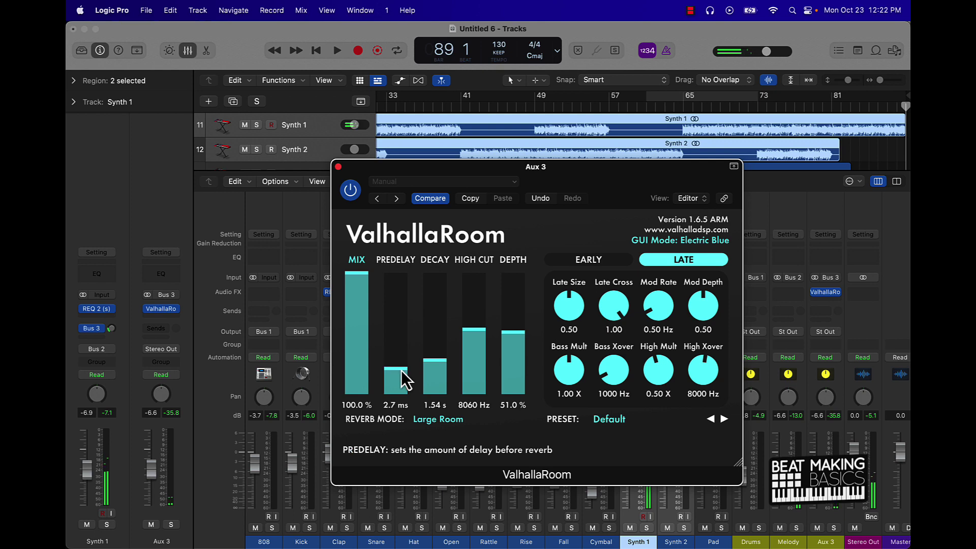
{"action": "left_click", "coordinate": [338, 166]}
- Play the song from the beginning and insert the Spreader plug-in on the Melody bus
{"action": "key", "text": "Return"}
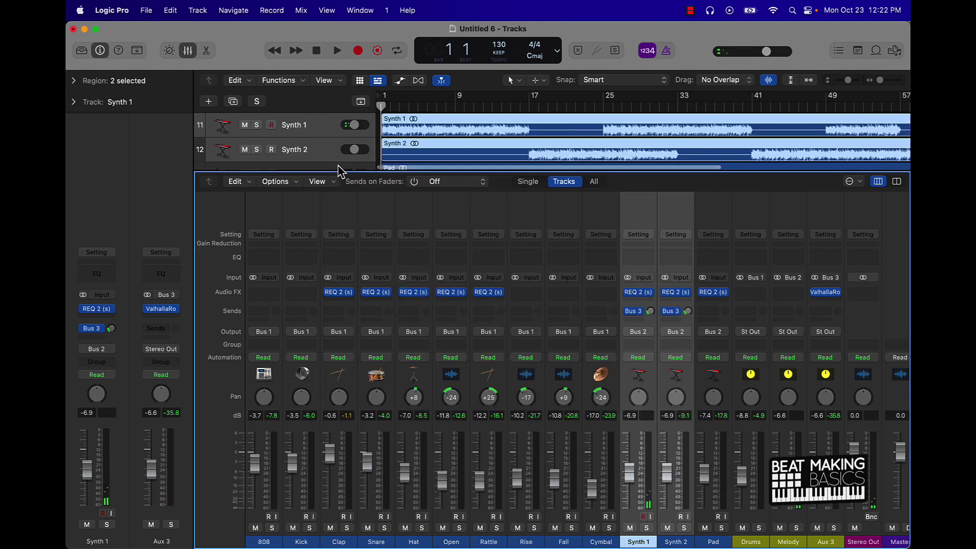
{"action": "key", "text": "space"}
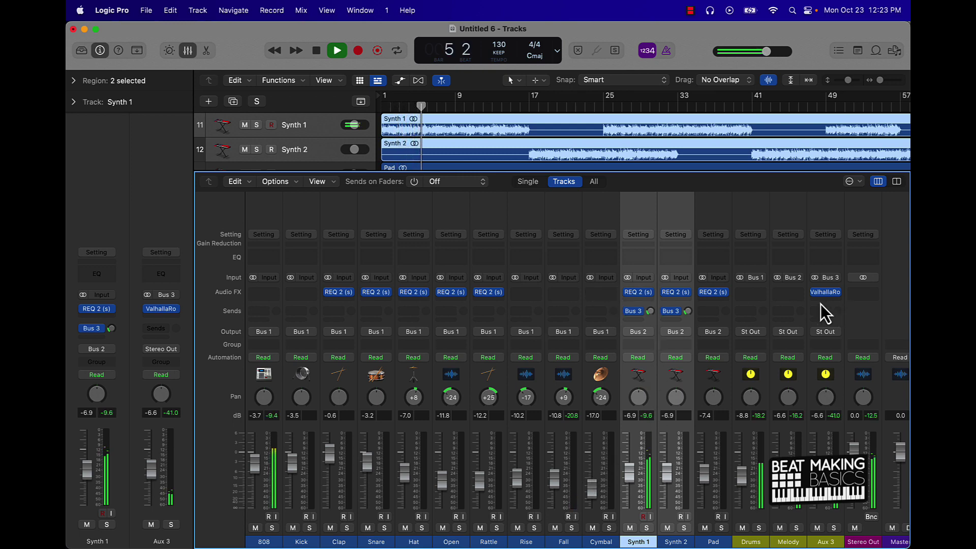
{"action": "left_click", "coordinate": [782, 296]}
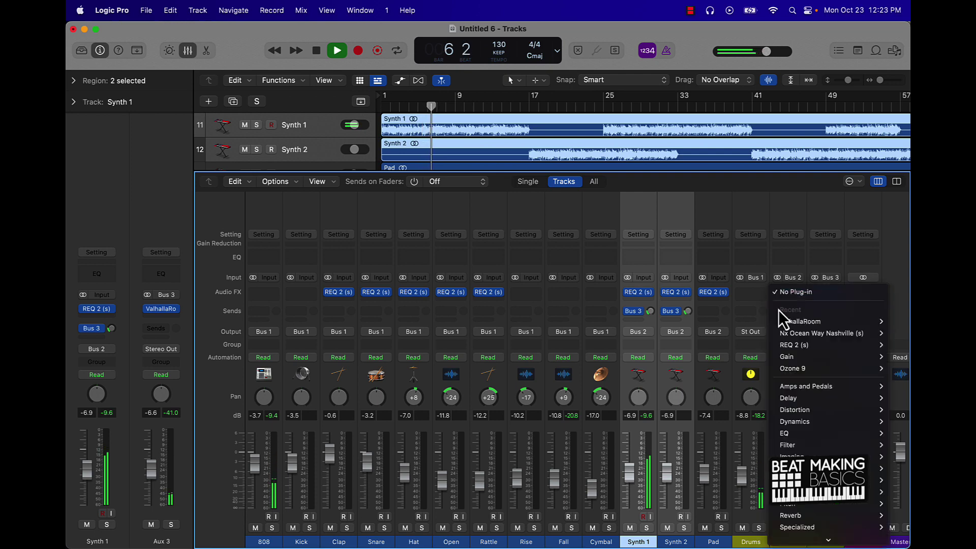
{"action": "mouse_move", "coordinate": [800, 514]}
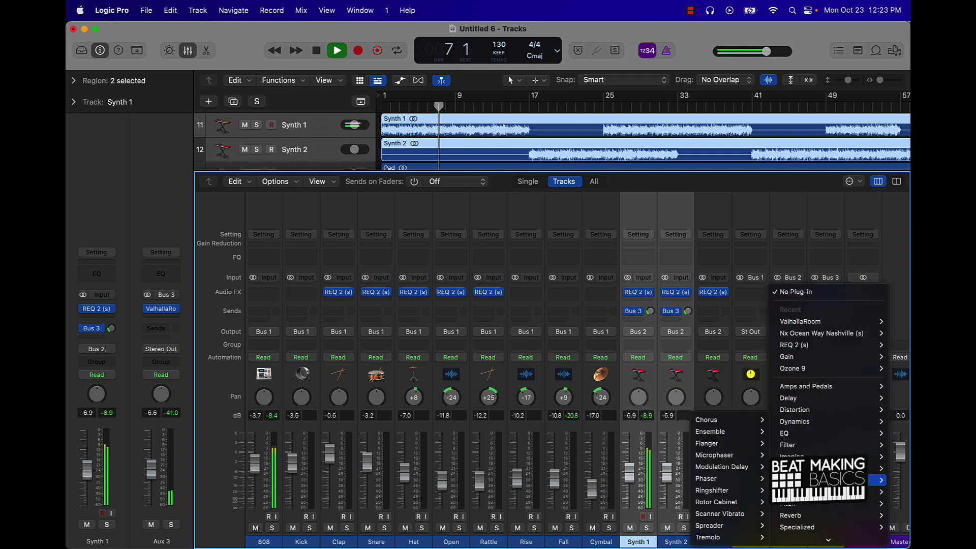
{"action": "left_click", "coordinate": [731, 531]}
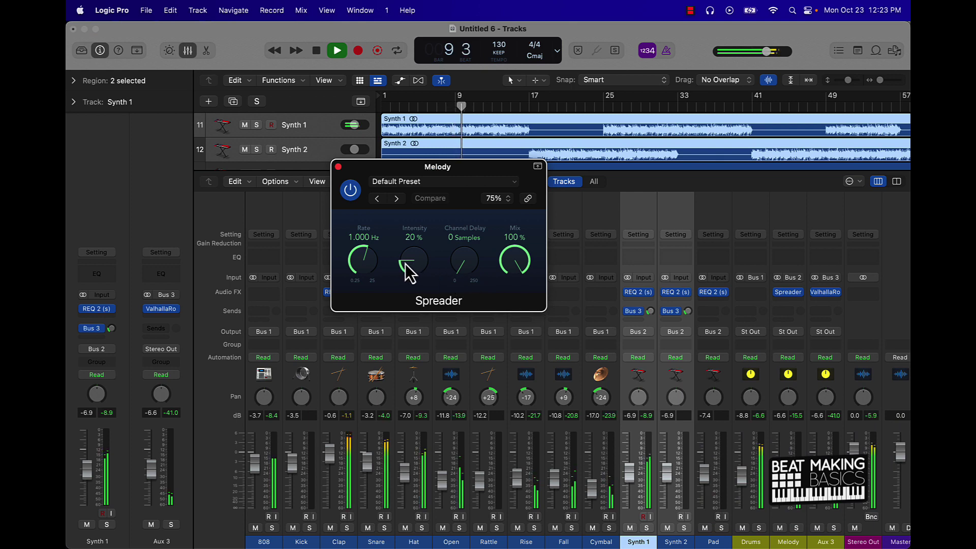
- Set the Melody bus Spreader's intensity to 17% and close the plug-in and the mixer
{"action": "left_click_drag", "start_coordinate": [406, 265], "coordinate": [405, 268]}
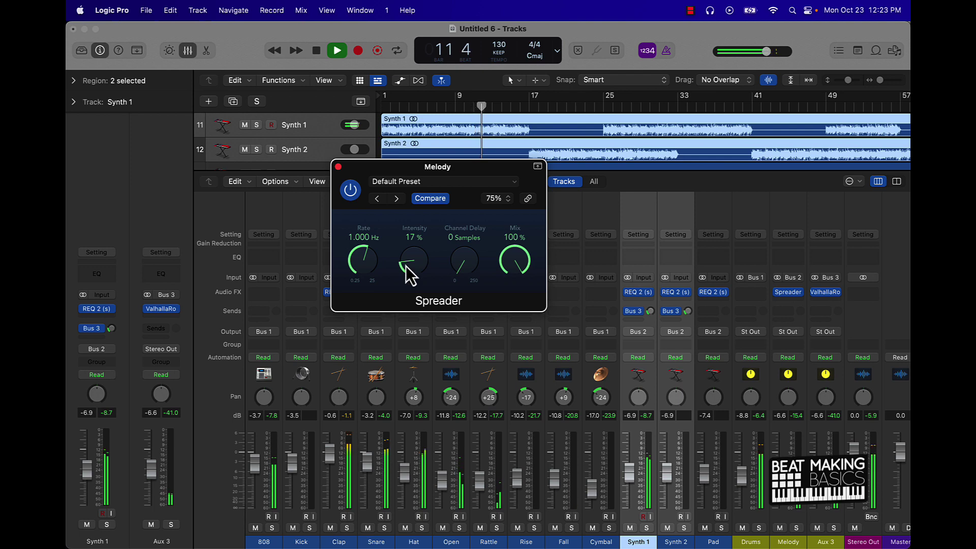
{"action": "left_click", "coordinate": [338, 167]}
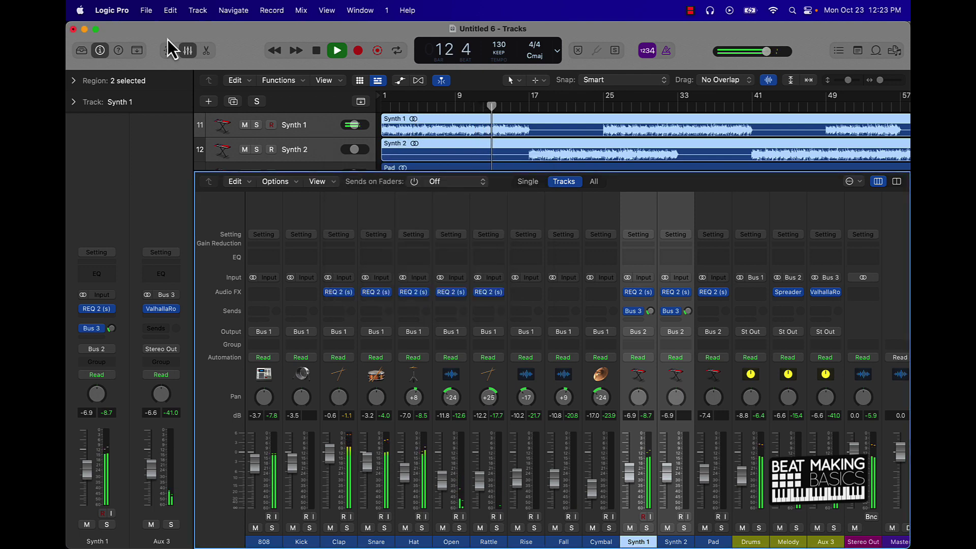
{"action": "left_click", "coordinate": [186, 50]}
{"action": "left_click", "coordinate": [556, 478]}
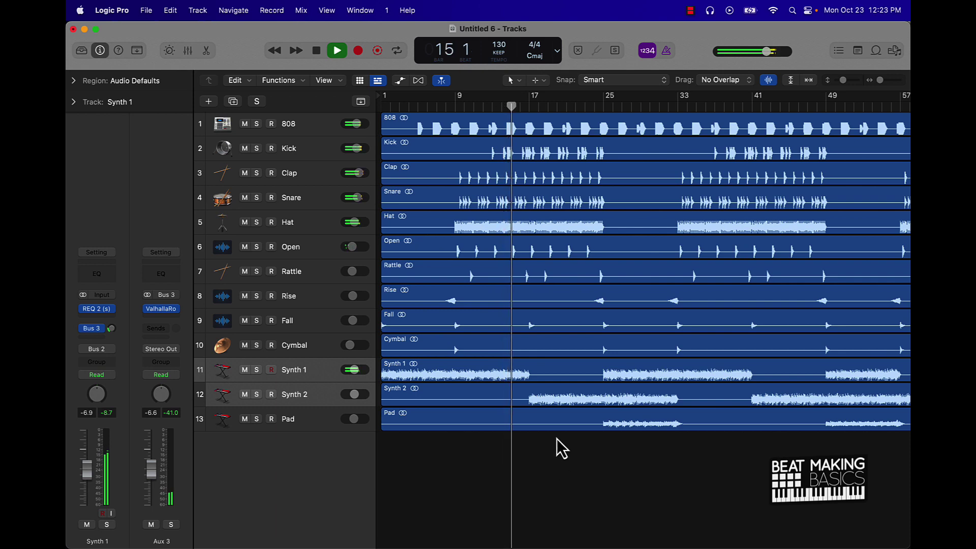
- Stop playback, return to the beginning and save the project as "Pull Up And Dump - New Mix" in the pop rapp asd folder
{"action": "key", "text": "space"}
{"action": "key", "text": "Return"}
{"action": "key", "text": "super+s"}
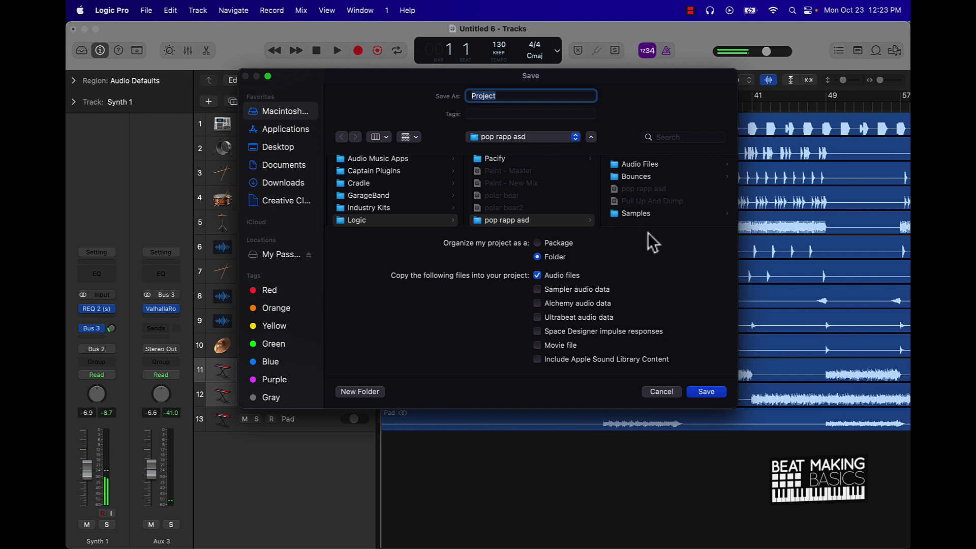
{"action": "left_click", "coordinate": [648, 202]}
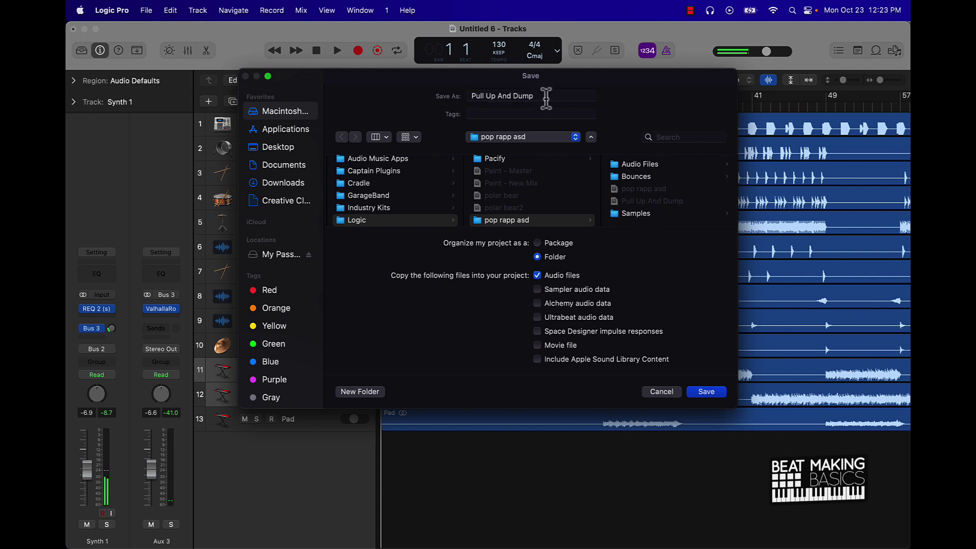
{"action": "left_click", "coordinate": [546, 98]}
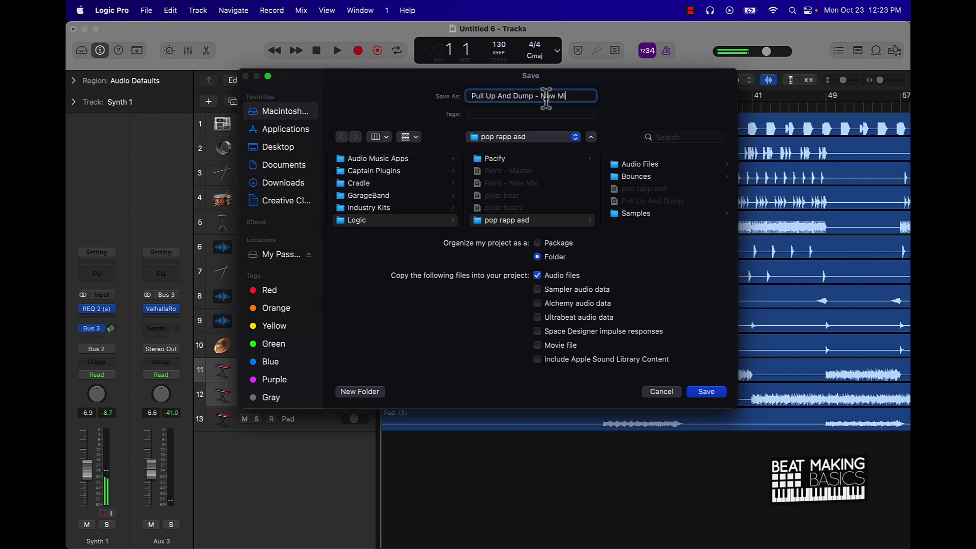
{"action": "key", "text": "Return"}
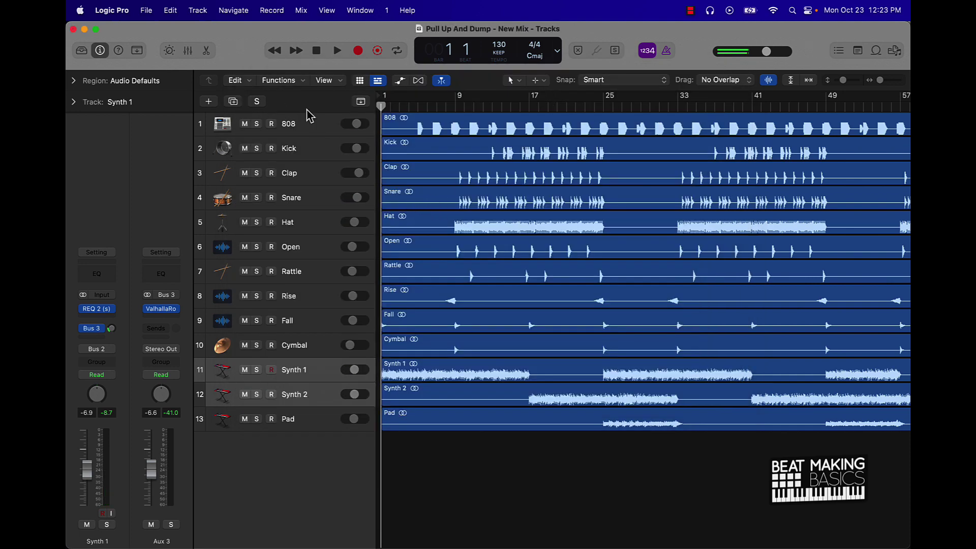
- During playback, add a Quick Sampler software instrument track below Pad and load the "Ukiah Beats Simple Tag" preset
{"action": "key", "text": "space"}
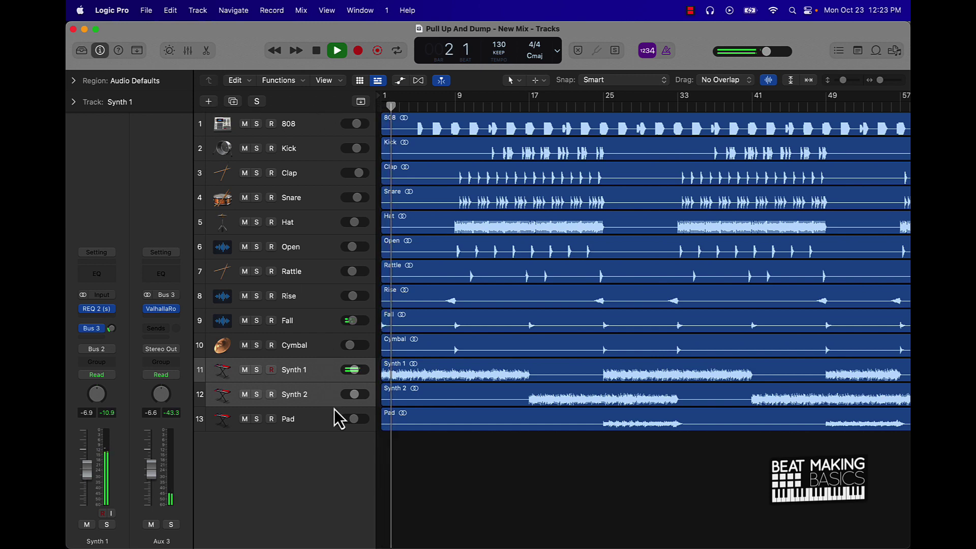
{"action": "left_click", "coordinate": [312, 413]}
{"action": "left_click", "coordinate": [210, 101]}
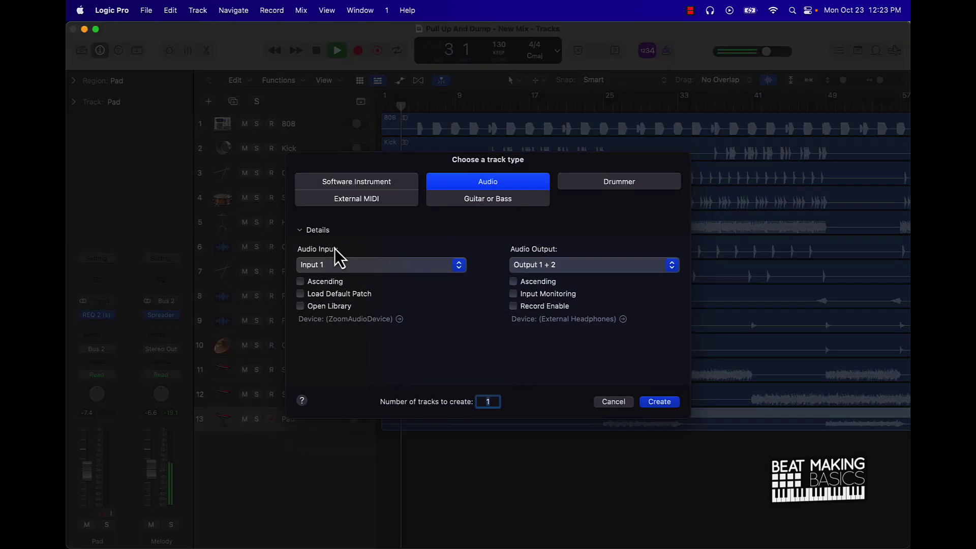
{"action": "left_click", "coordinate": [360, 186]}
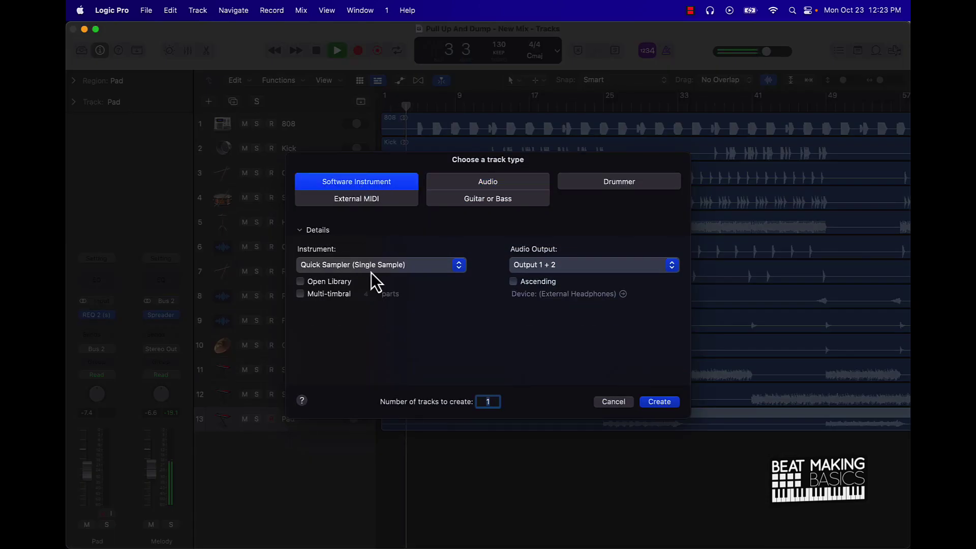
{"action": "left_click", "coordinate": [656, 405]}
{"action": "left_click", "coordinate": [433, 183]}
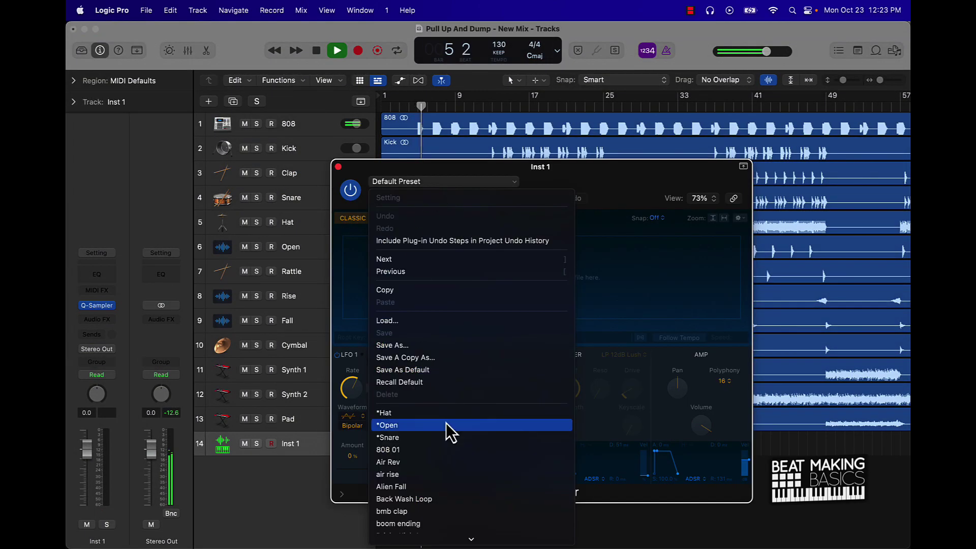
{"action": "scroll", "coordinate": [446, 422], "scroll_direction": "down", "scroll_amount": 10}
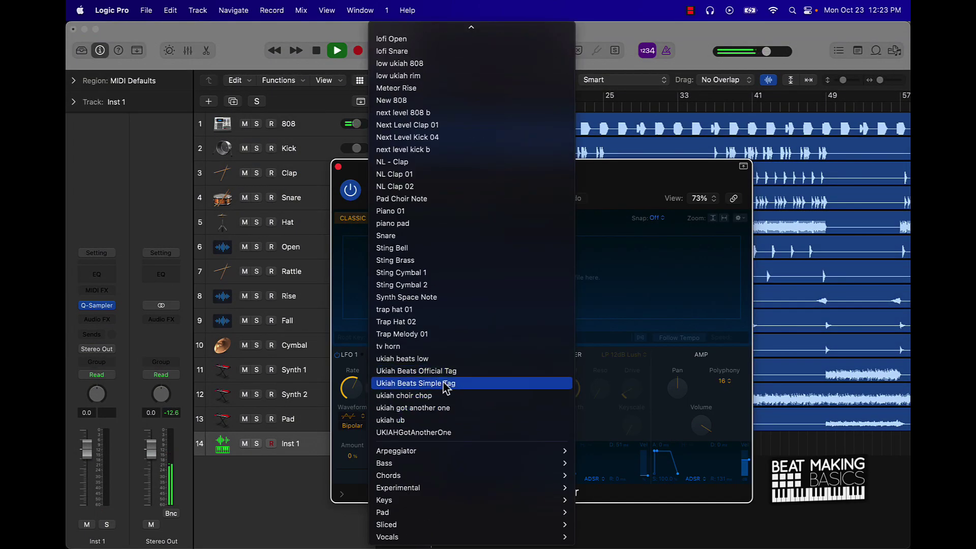
{"action": "left_click", "coordinate": [446, 384]}
{"action": "left_click", "coordinate": [339, 167]}
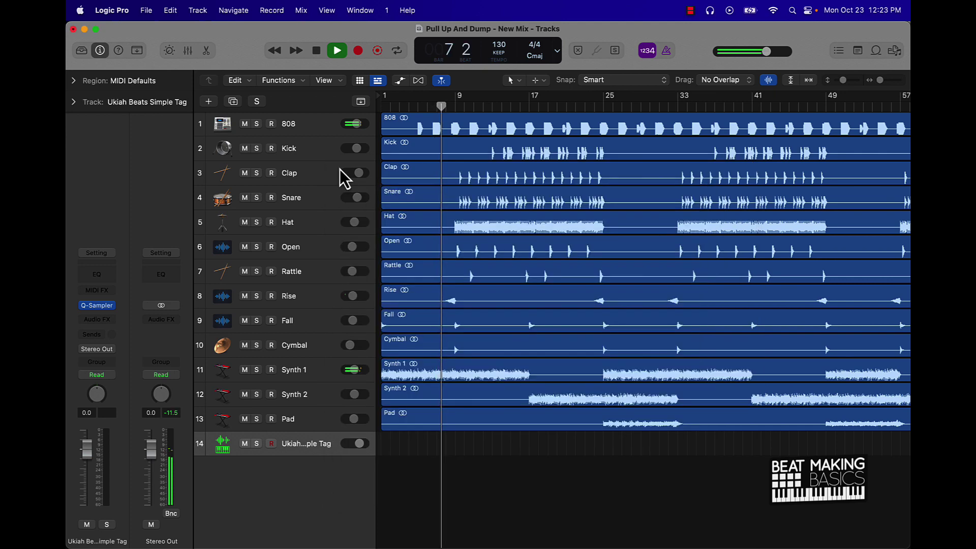
- Record one tag hit on the Ukiah Beats Simple Tag track around bar 8 using Musical Typing
{"action": "key", "text": "super+k"}
{"action": "key", "text": "r"}
{"action": "key", "text": "k"}
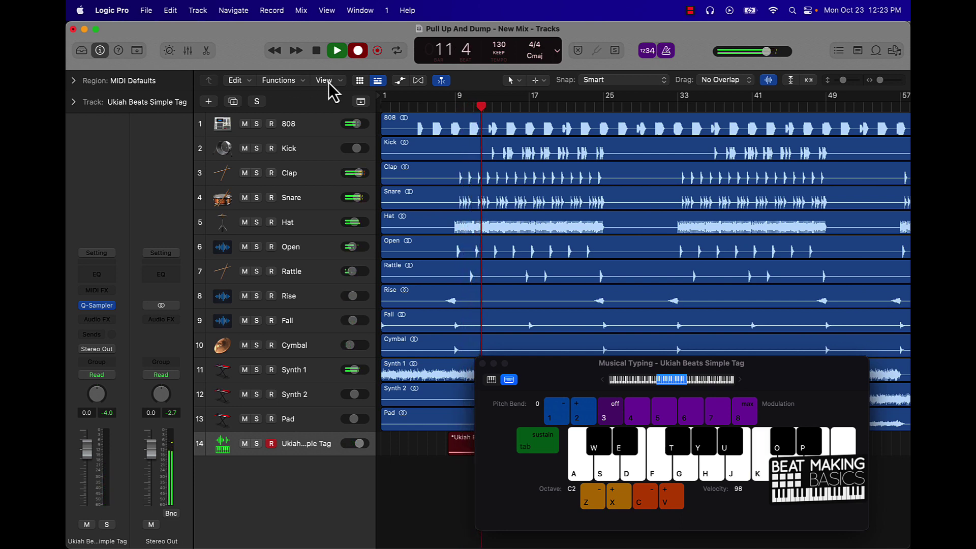
{"action": "left_click", "coordinate": [336, 51]}
- Lower the tag track's volume to -13.8 dB, replay from the beginning and close Musical Typing
{"action": "left_click_drag", "start_coordinate": [359, 443], "coordinate": [351, 443]}
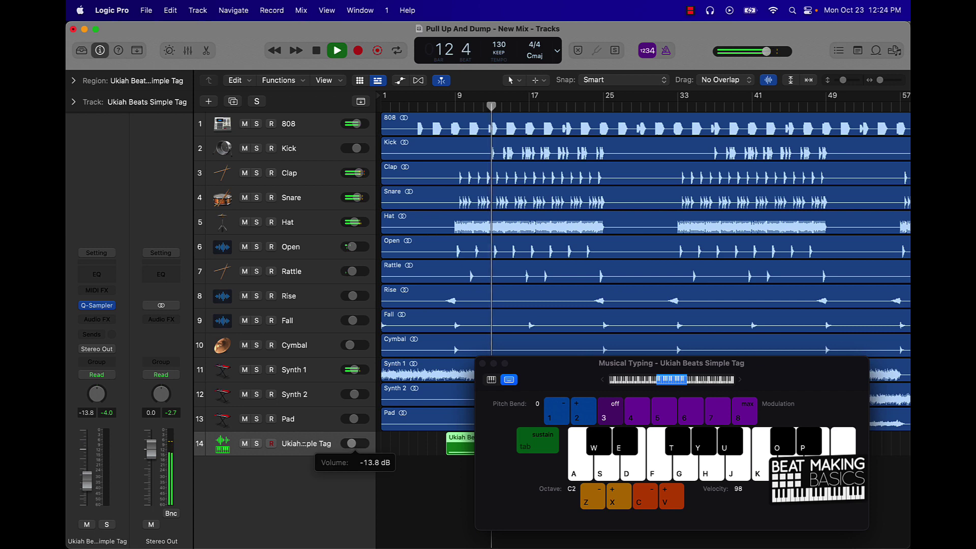
{"action": "key", "text": "Return"}
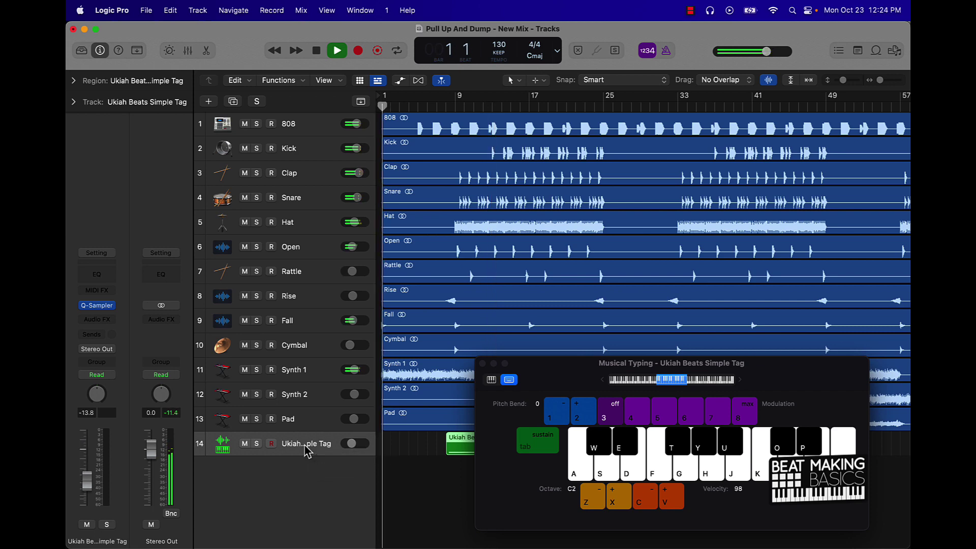
{"action": "left_click", "coordinate": [482, 364]}
{"action": "left_click", "coordinate": [547, 469]}
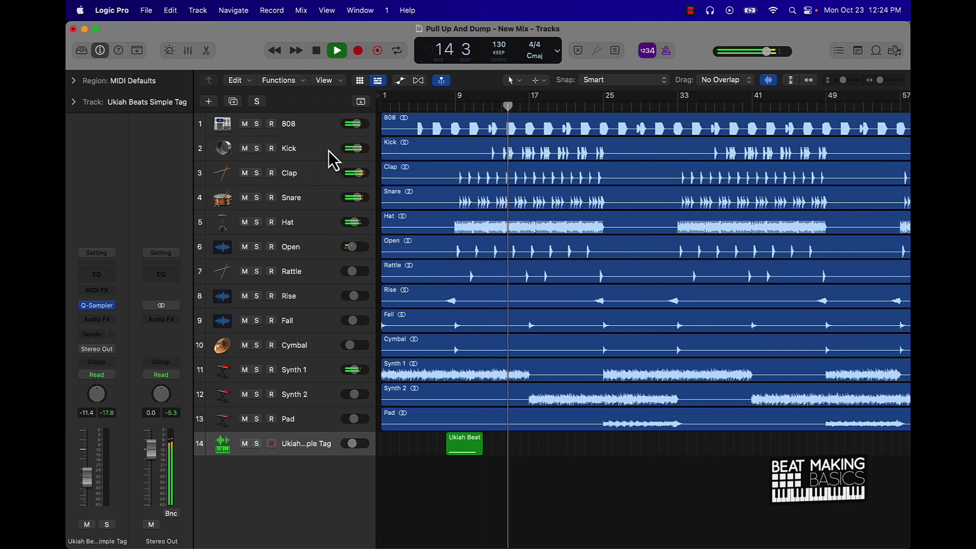
- Fine-tune the Kick volume, set the tag track's volume to -8.8 dB and replay from the beginning
{"action": "left_click_drag", "start_coordinate": [357, 148], "coordinate": [357, 148]}
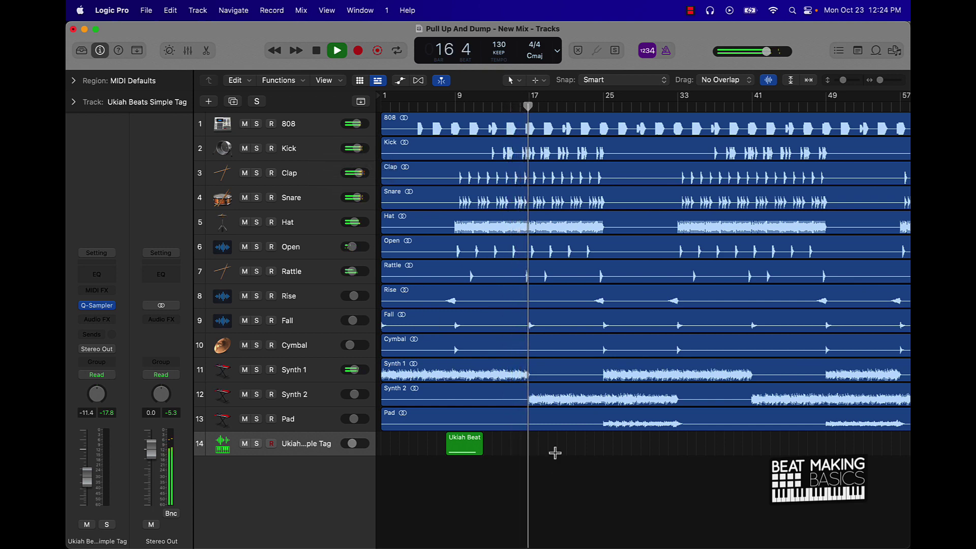
{"action": "left_click_drag", "start_coordinate": [353, 444], "coordinate": [359, 440]}
{"action": "key", "text": "Return"}
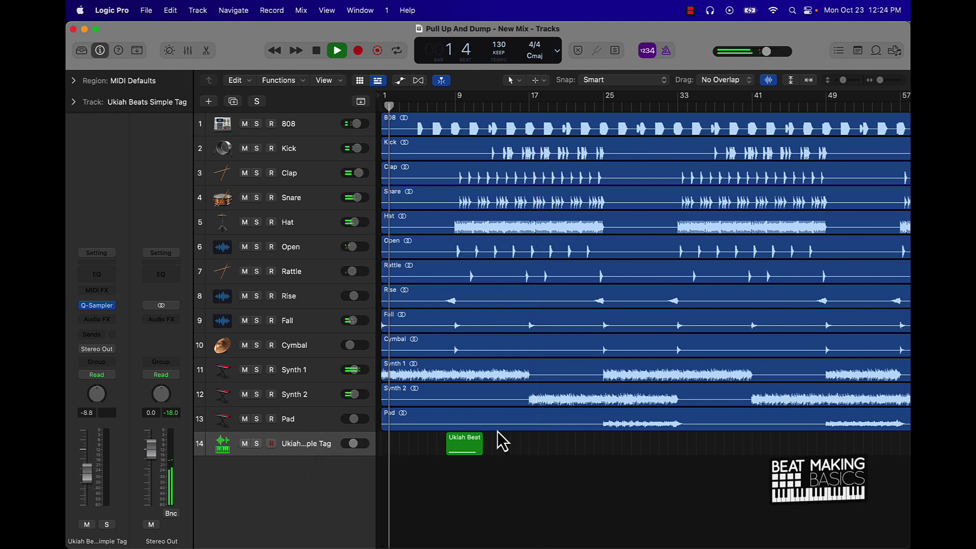
- Examine the volume automation lanes of all tracks across the whole arrangement and hide them again
{"action": "scroll", "coordinate": [528, 438], "scroll_direction": "down", "scroll_amount": 8}
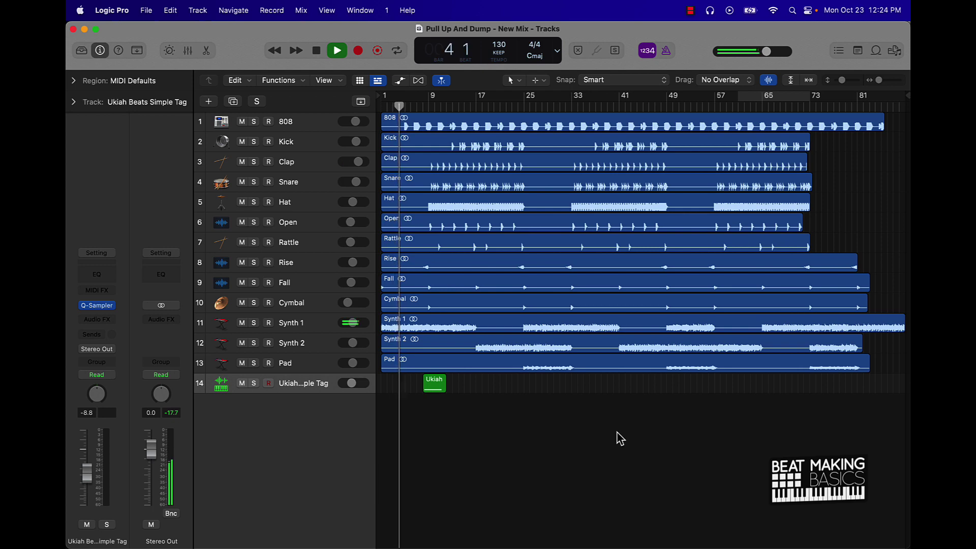
{"action": "key", "text": "a"}
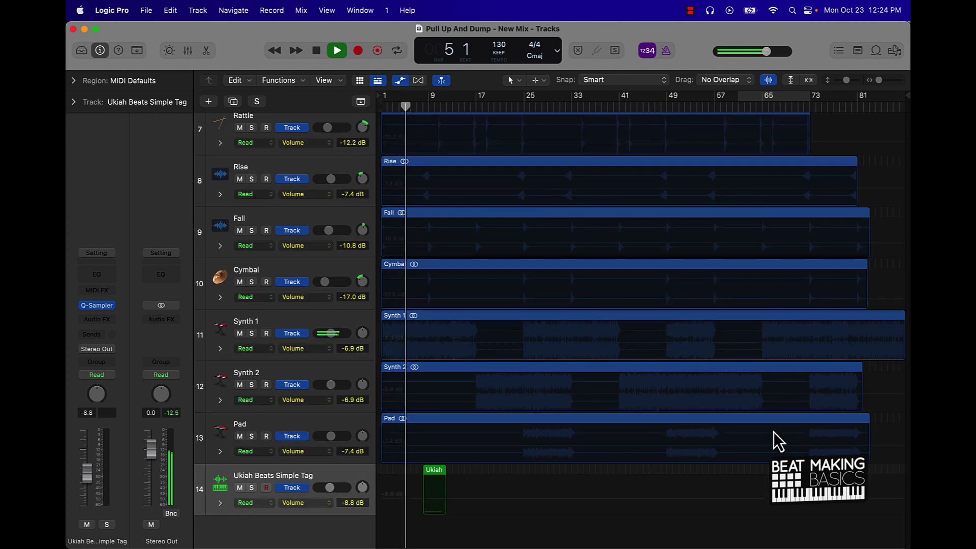
{"action": "scroll", "coordinate": [873, 376], "scroll_direction": "down", "scroll_amount": 1}
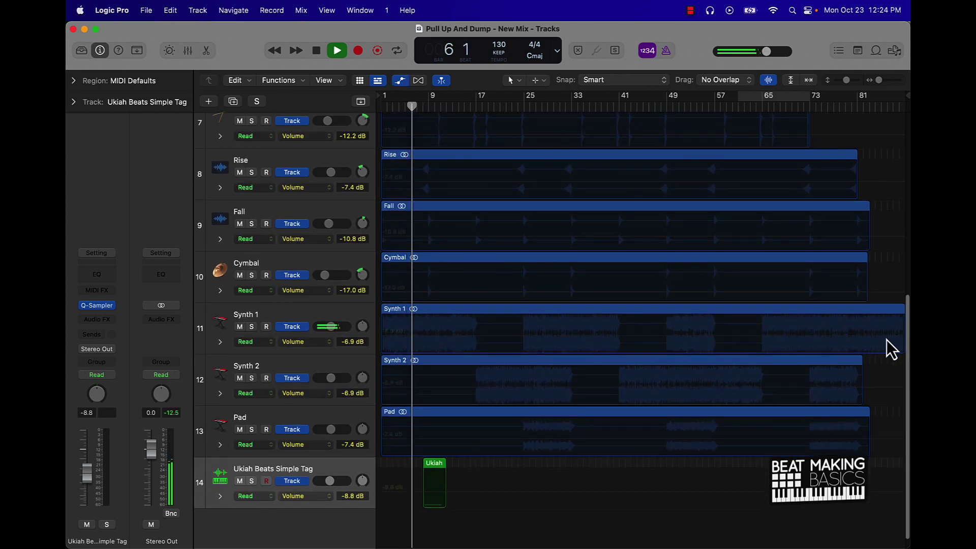
{"action": "scroll", "coordinate": [884, 340], "scroll_direction": "up", "scroll_amount": 6}
{"action": "scroll", "coordinate": [886, 351], "scroll_direction": "down", "scroll_amount": 6}
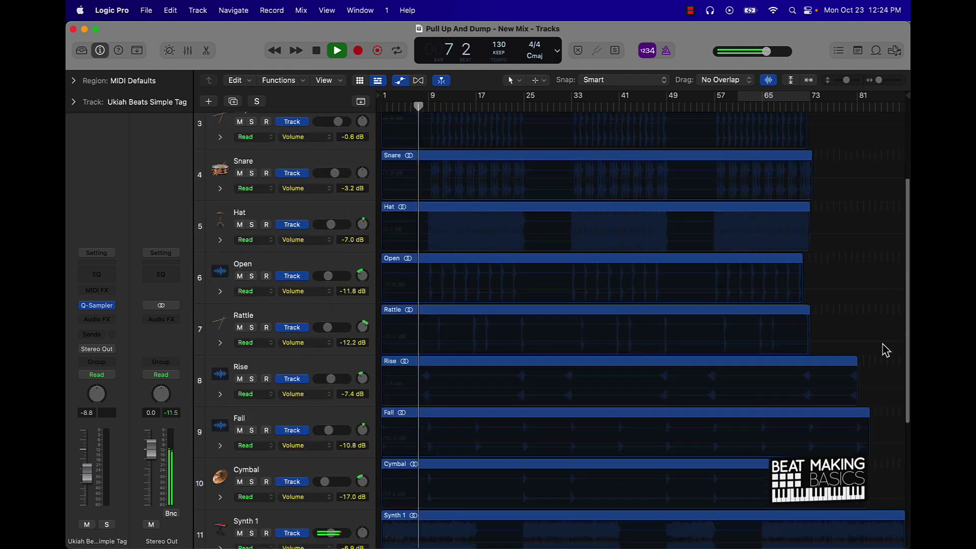
{"action": "key", "text": "a"}
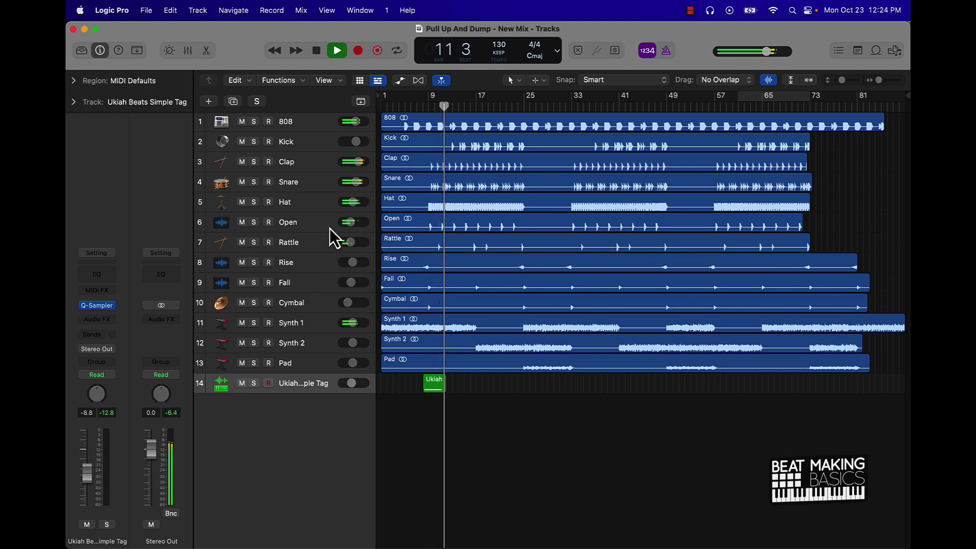
- Set the Open track's volume to -10.6 dB and the Rattle track's pan to +19
{"action": "left_click", "coordinate": [355, 224]}
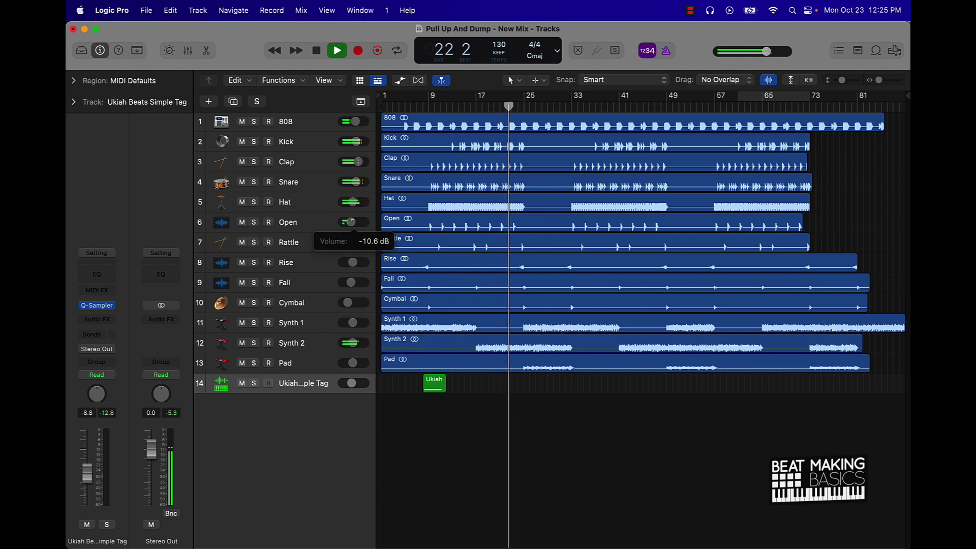
{"action": "left_click", "coordinate": [310, 244]}
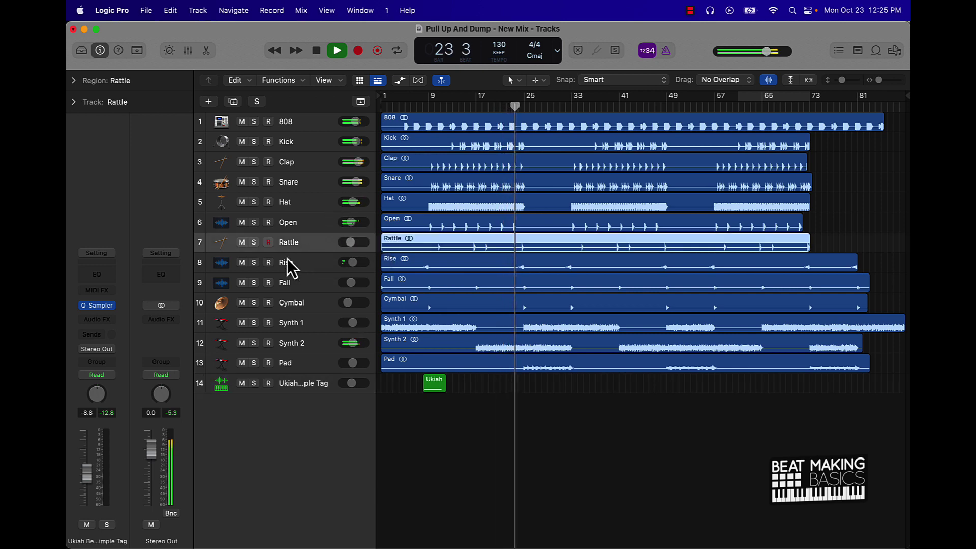
{"action": "left_click_drag", "start_coordinate": [97, 395], "coordinate": [97, 399]}
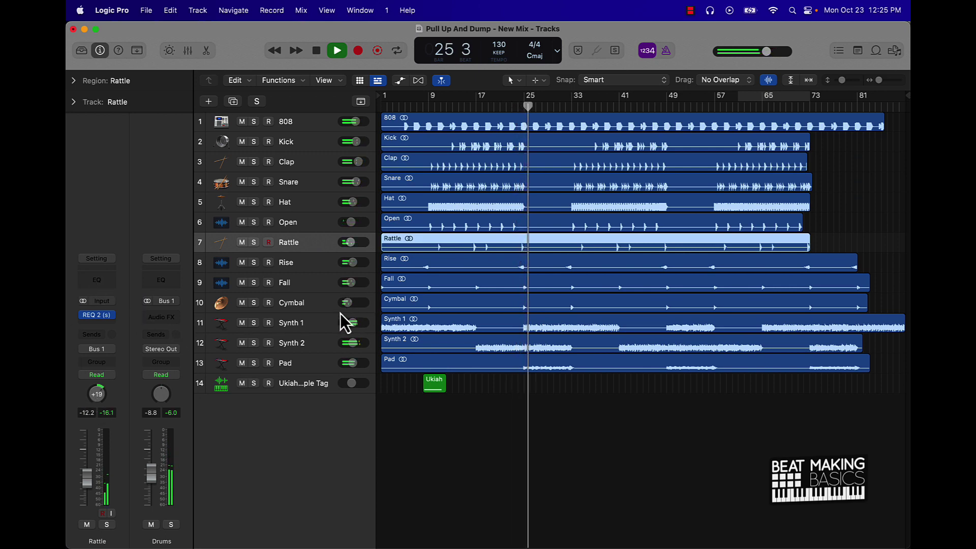
- Set the low-cut frequency of band 1 in the Pad track's REQ 2 equalizer to 258 Hz
{"action": "left_click", "coordinate": [318, 366]}
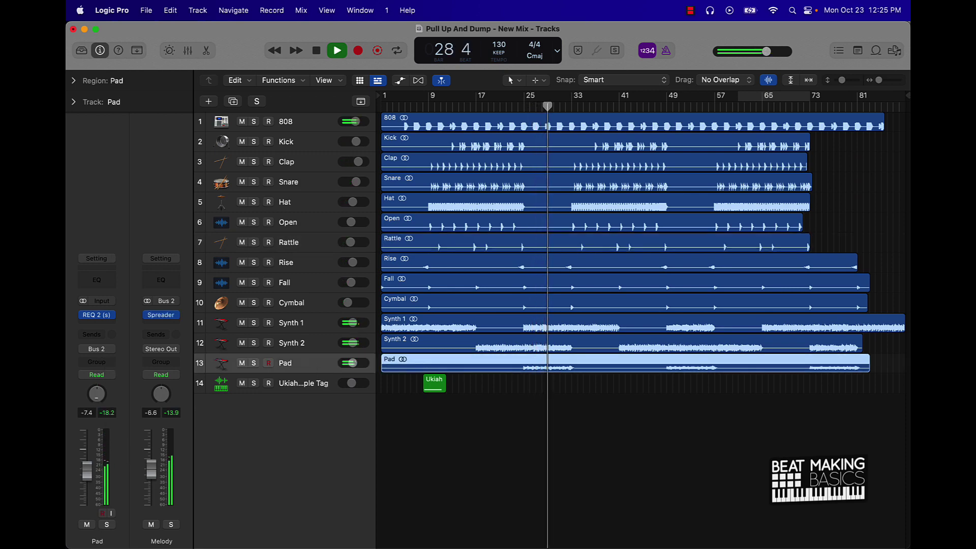
{"action": "left_click", "coordinate": [101, 316]}
{"action": "left_click_drag", "start_coordinate": [465, 324], "coordinate": [468, 324]}
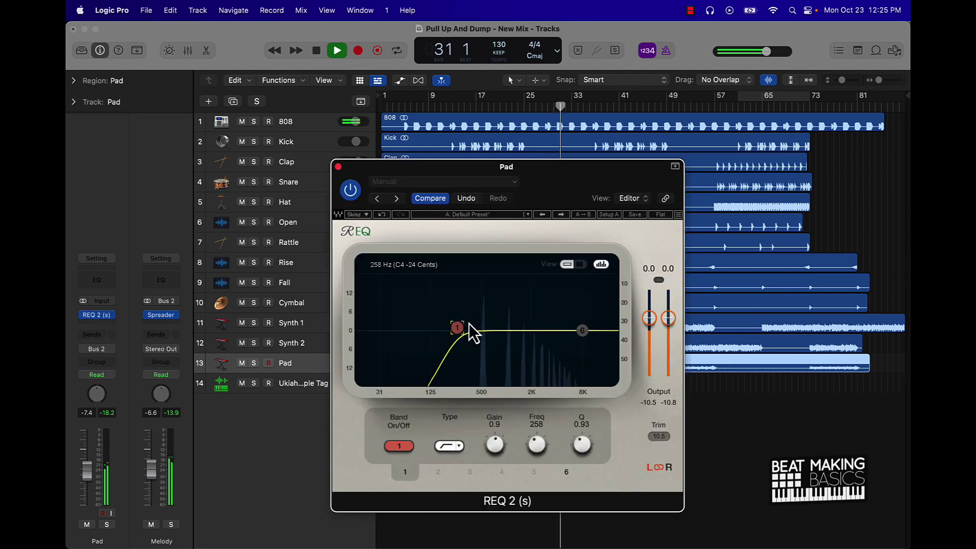
{"action": "left_click", "coordinate": [339, 167]}
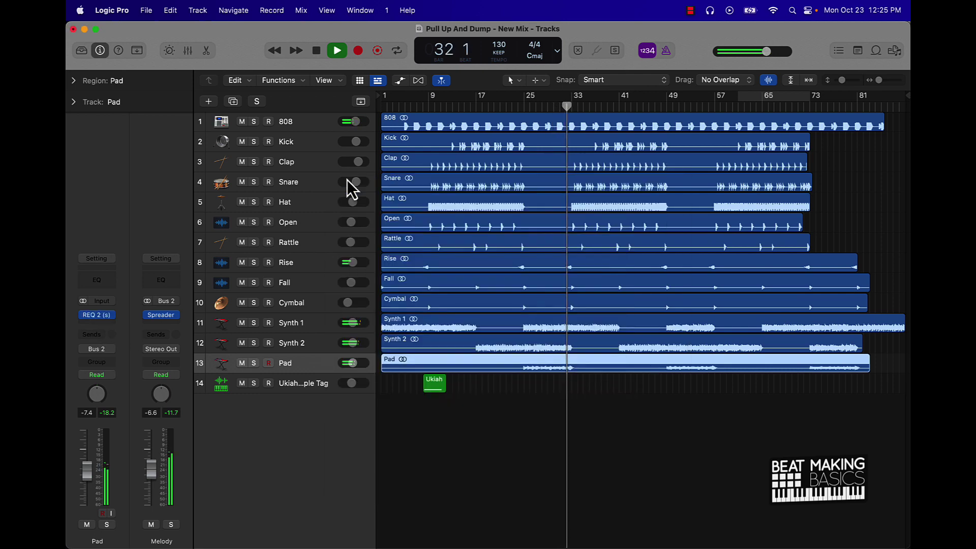
{"action": "left_click", "coordinate": [489, 445]}
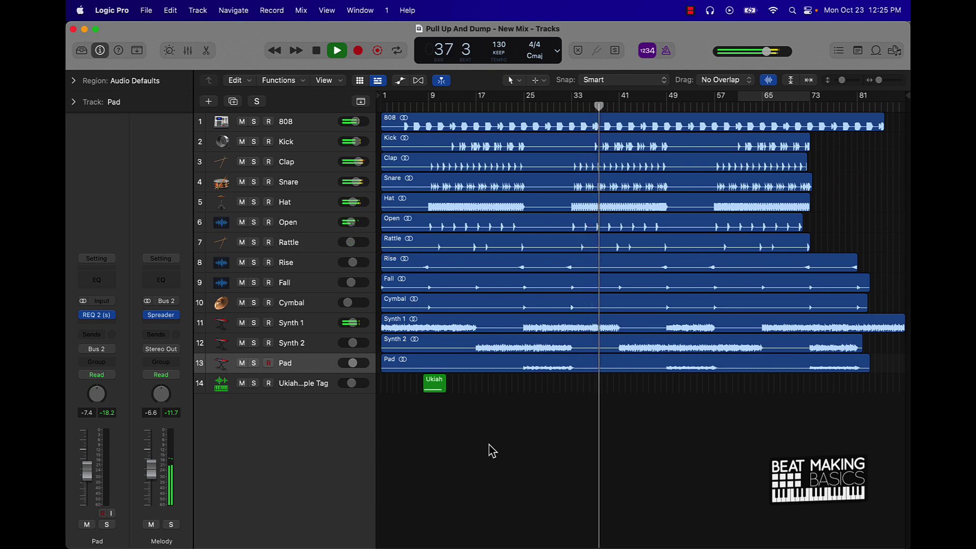
- Audition the tag sound on the Ukiah Beats Simple Tag track around bar 41 using Musical Typing
{"action": "scroll", "coordinate": [568, 426], "scroll_direction": "down", "scroll_amount": 3}
{"action": "scroll", "coordinate": [568, 426], "scroll_direction": "up", "scroll_amount": 1}
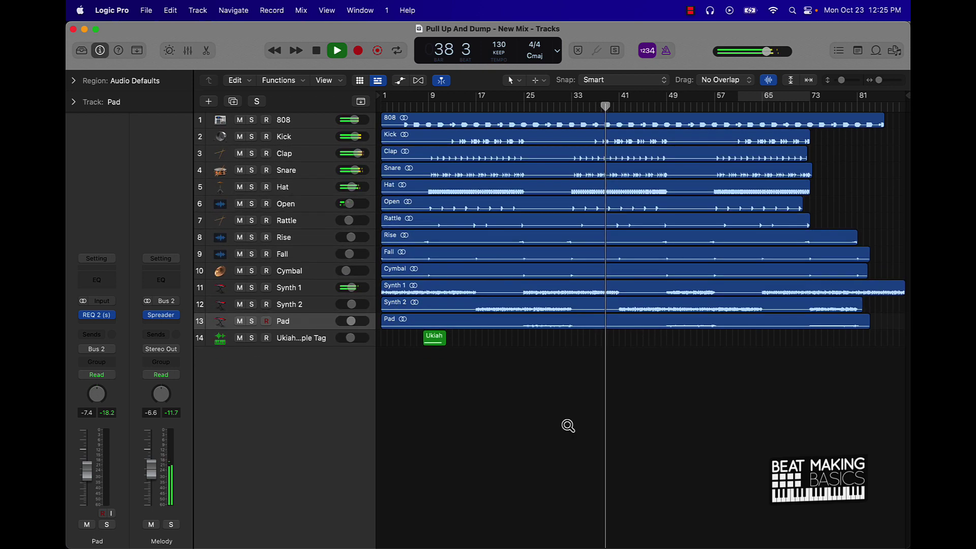
{"action": "scroll", "coordinate": [568, 426], "scroll_direction": "up", "scroll_amount": 1}
{"action": "left_click", "coordinate": [316, 367]}
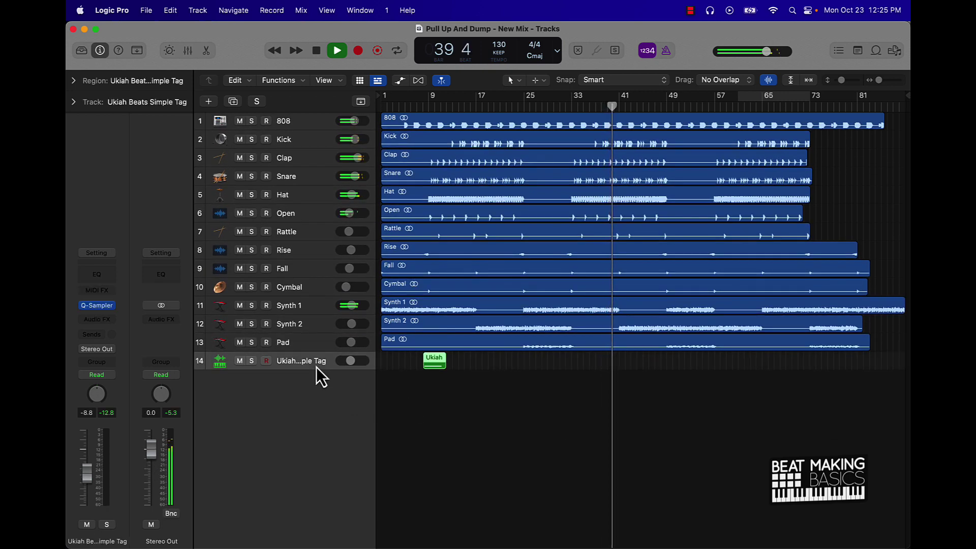
{"action": "key", "text": "super+k"}
{"action": "key", "text": "k"}
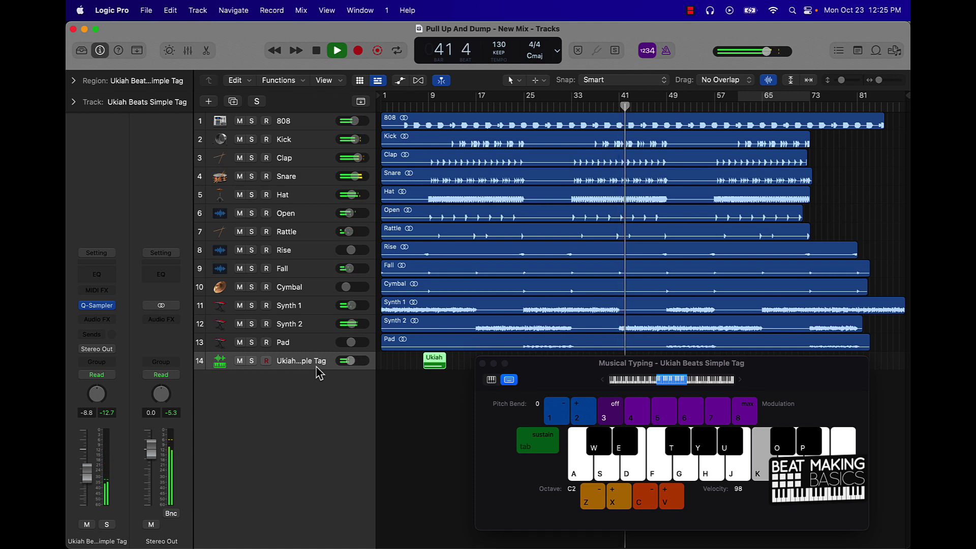
{"action": "left_click", "coordinate": [468, 371]}
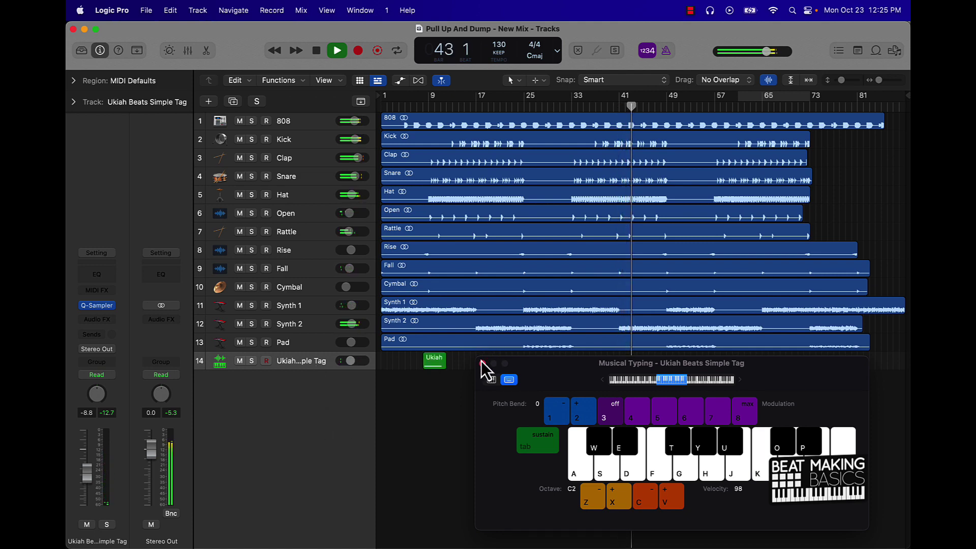
- Stop playback, close Musical Typing and set up a PCM bounce of the mix at 24 Bit resolution and 48000 sample rate
{"action": "left_click", "coordinate": [483, 363]}
{"action": "key", "text": "space"}
{"action": "key", "text": "super+b"}
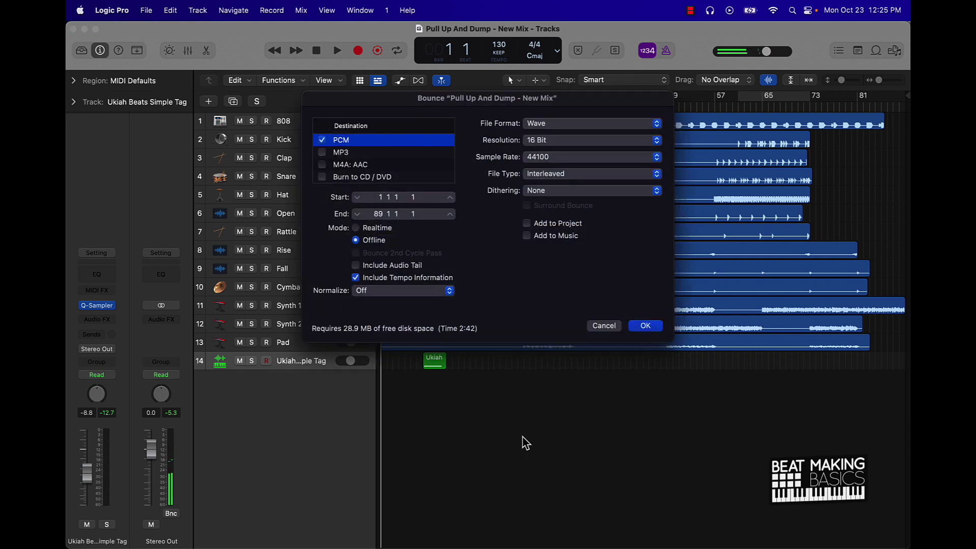
{"action": "left_click", "coordinate": [541, 142]}
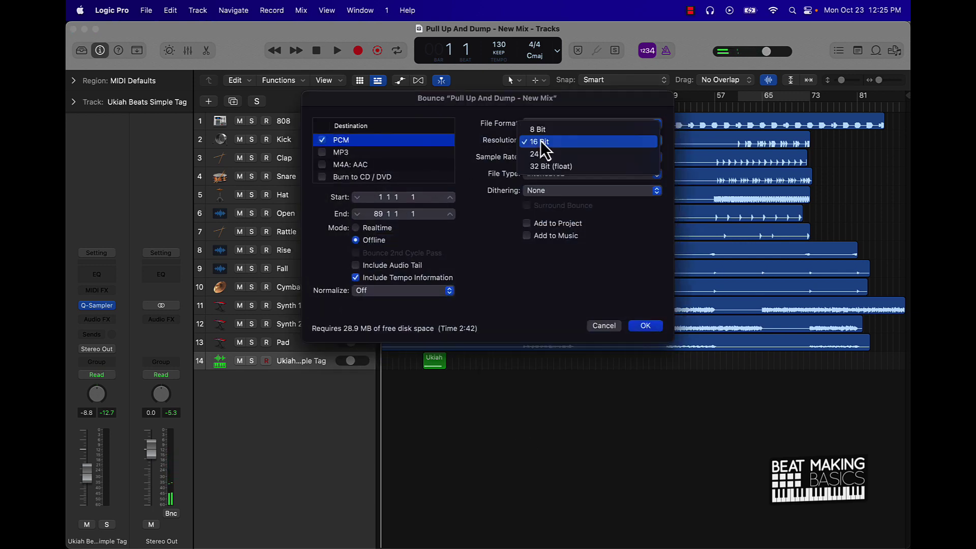
{"action": "left_click", "coordinate": [541, 154]}
{"action": "left_click", "coordinate": [535, 157]}
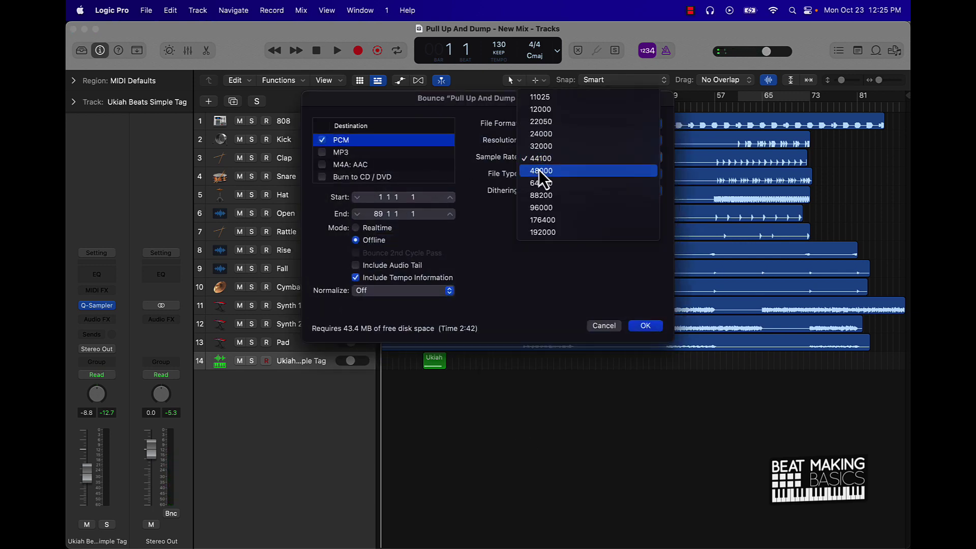
{"action": "left_click", "coordinate": [542, 170]}
{"action": "left_click", "coordinate": [646, 326]}
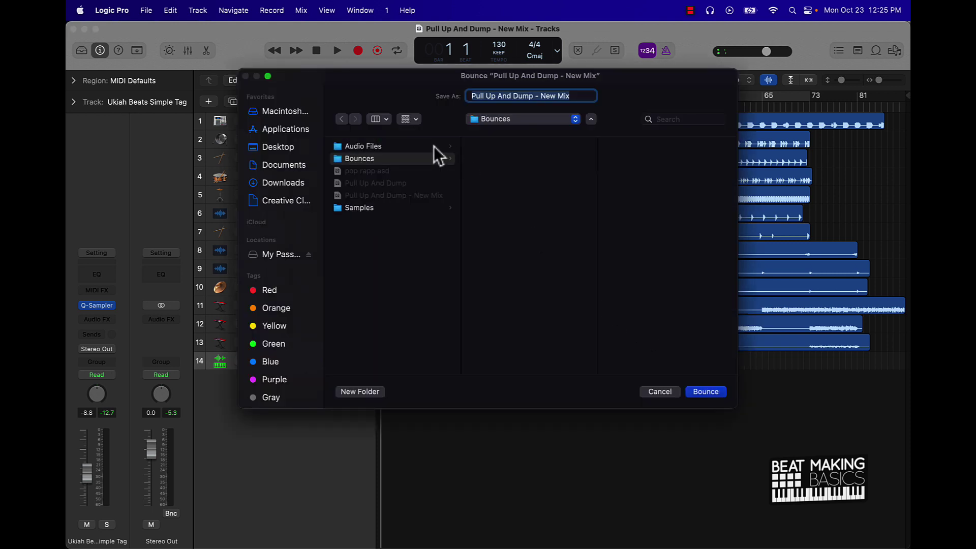
- Bounce the mix into the Pull Up And Dump folder on the Desktop
{"action": "left_click", "coordinate": [279, 148]}
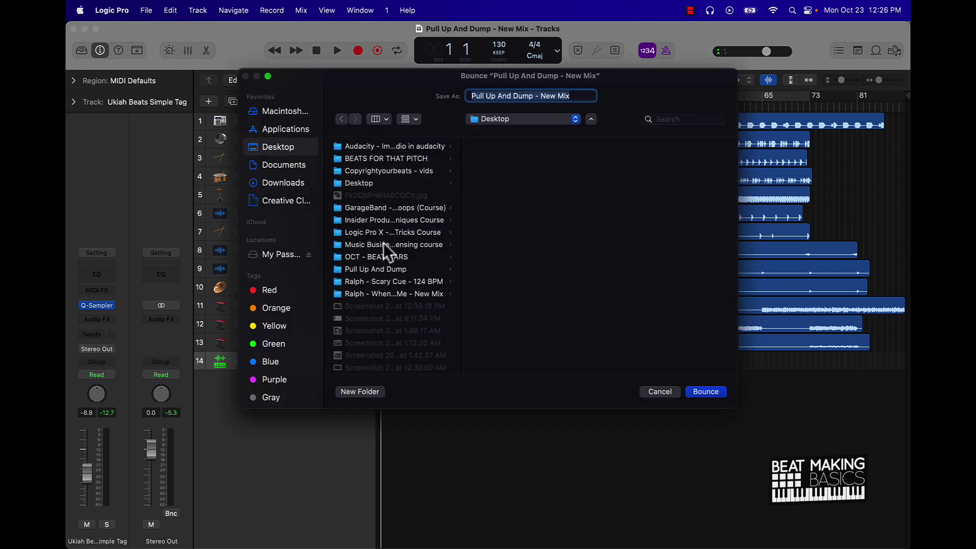
{"action": "scroll", "coordinate": [384, 249], "scroll_direction": "down", "scroll_amount": 2}
{"action": "left_click", "coordinate": [376, 229]}
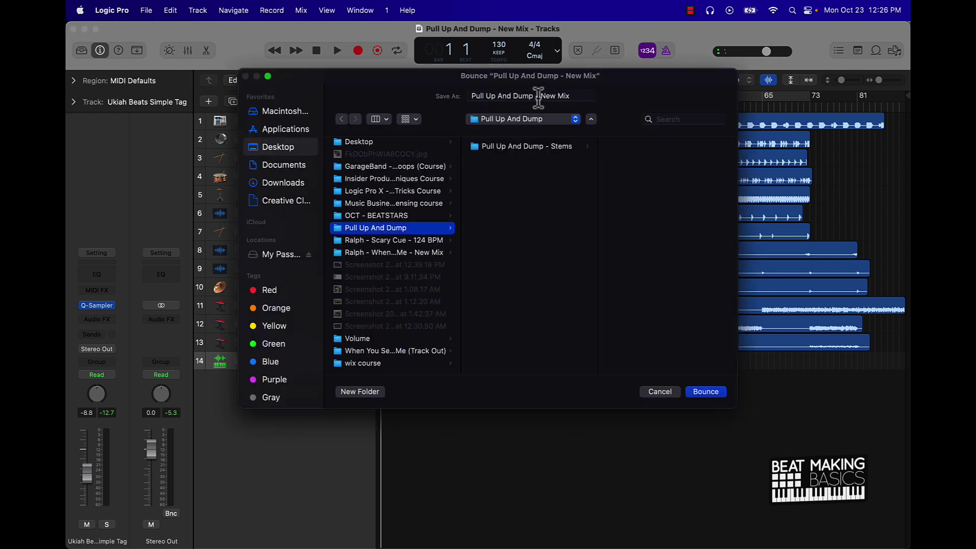
{"action": "left_click", "coordinate": [706, 391]}
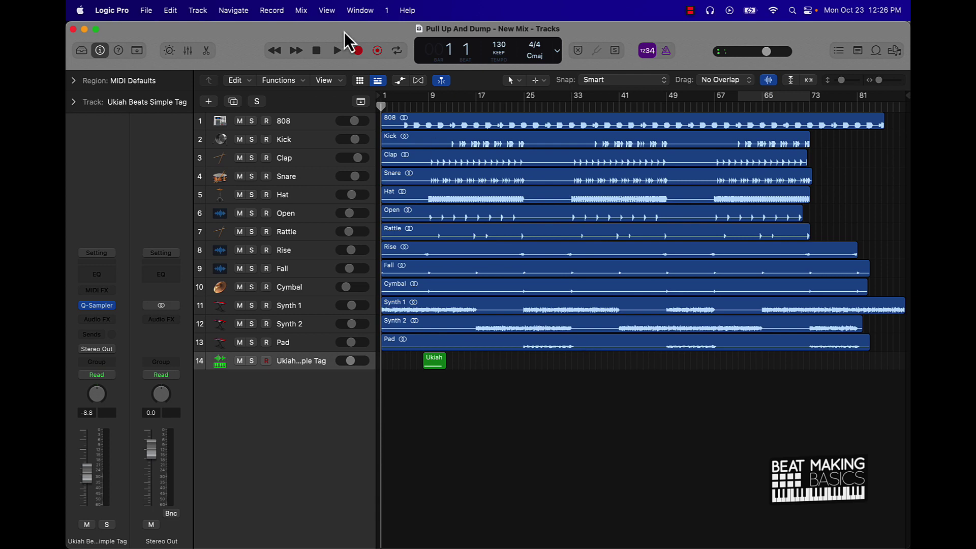
- Create a new project with one audio track, keeping the current project open, and enlarge its window to fill the screen
{"action": "left_click", "coordinate": [145, 10]}
{"action": "left_click", "coordinate": [163, 34]}
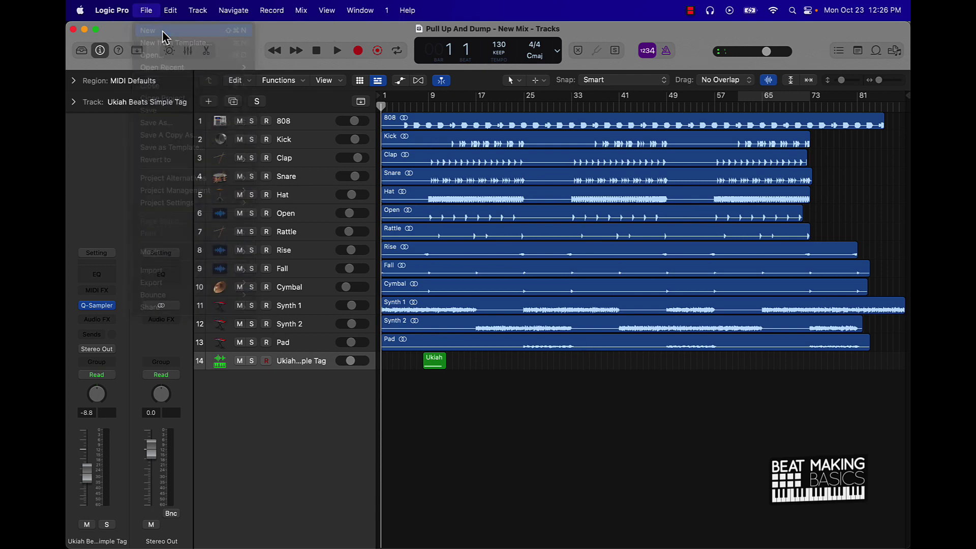
{"action": "left_click", "coordinate": [474, 253]}
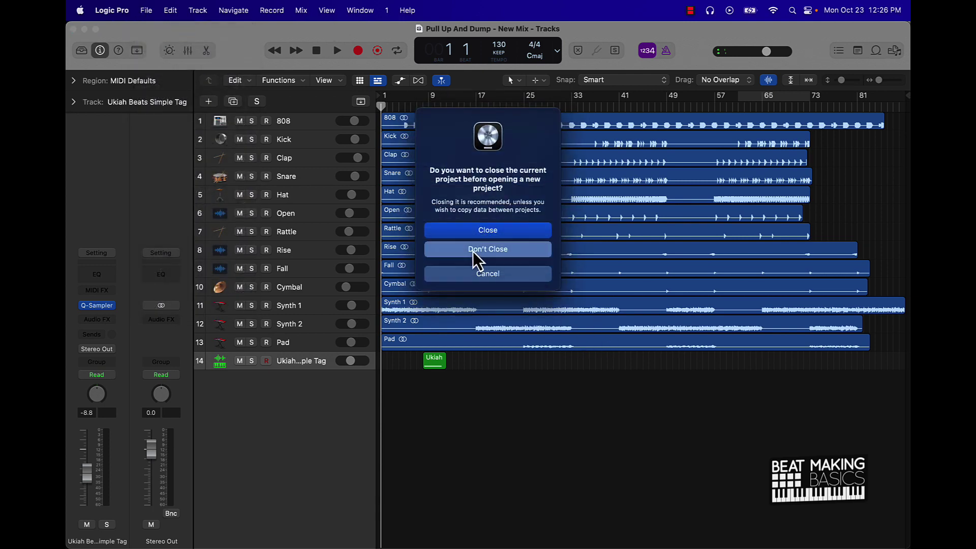
{"action": "left_click", "coordinate": [374, 143]}
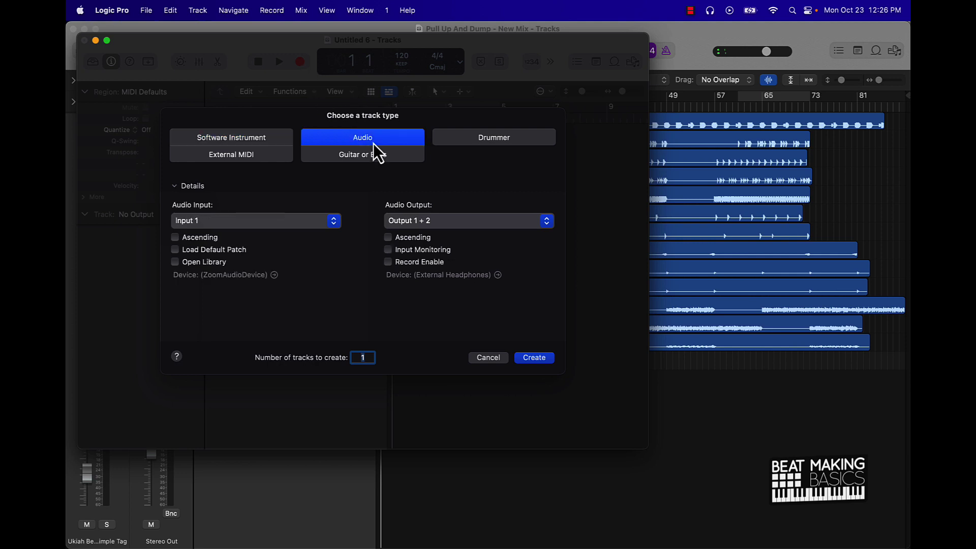
{"action": "left_click", "coordinate": [533, 357]}
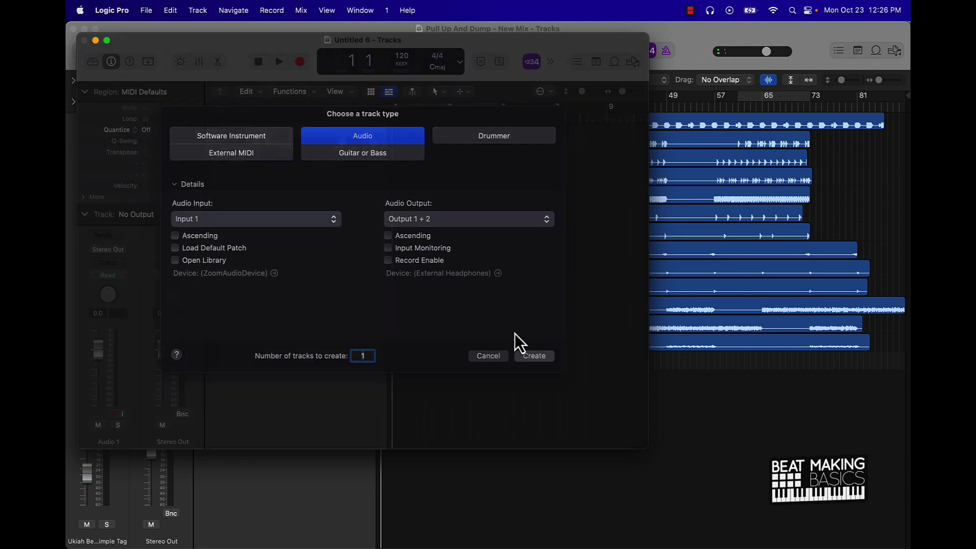
{"action": "left_click_drag", "start_coordinate": [191, 42], "coordinate": [180, 31]}
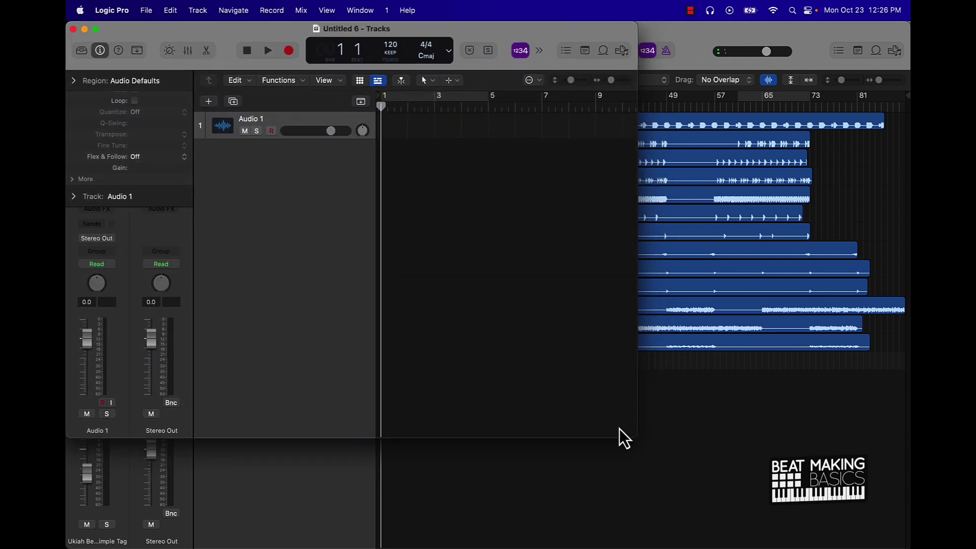
{"action": "left_click_drag", "start_coordinate": [634, 435], "coordinate": [910, 548]}
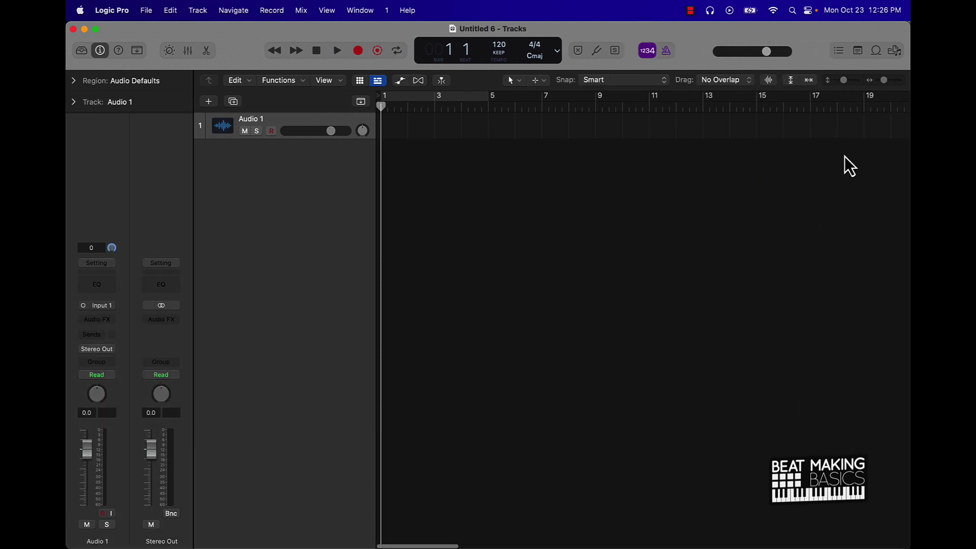
- Import the bounced Pull Up And Dump mix from its Desktop folder at bar 1, changing the project to 48 kHz and importing its tempo
{"action": "left_click", "coordinate": [895, 51]}
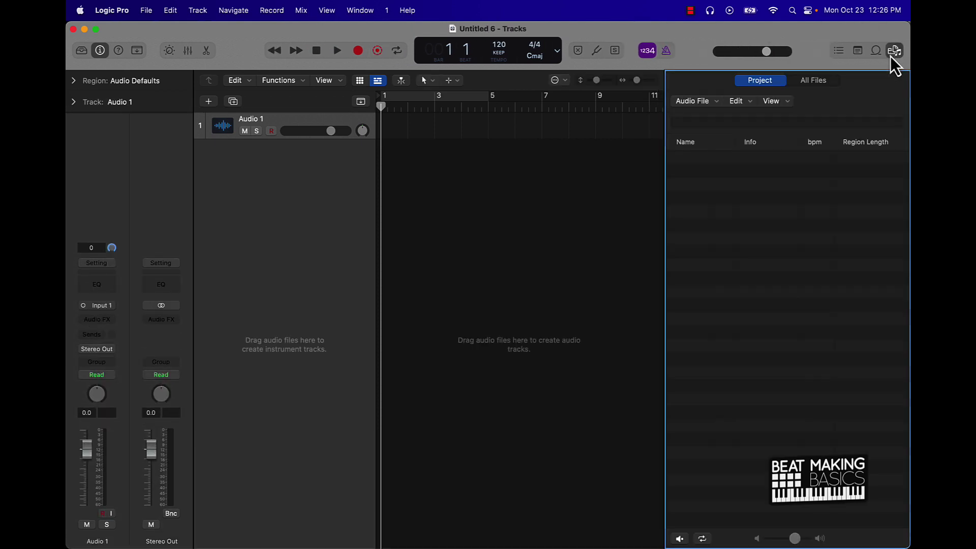
{"action": "left_click", "coordinate": [814, 82]}
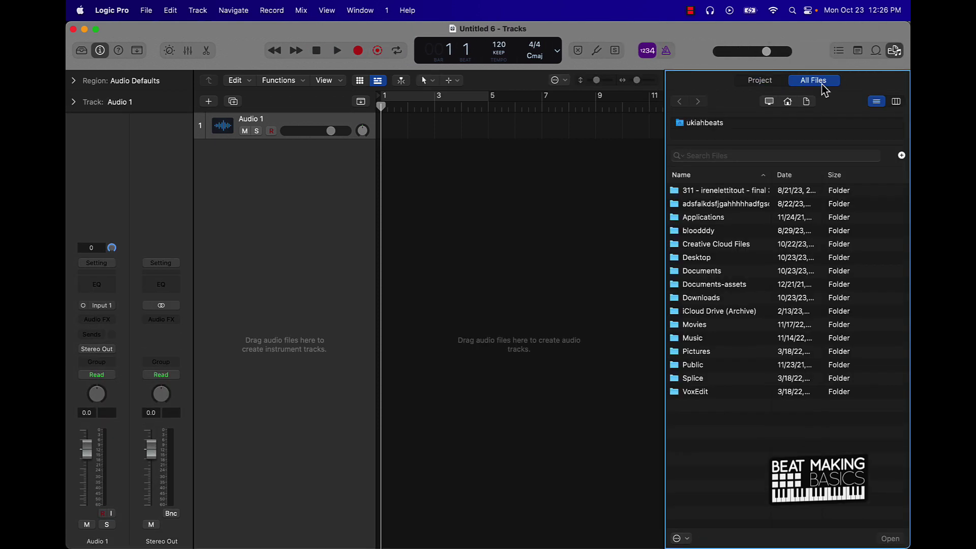
{"action": "left_click", "coordinate": [708, 262]}
{"action": "double_click", "coordinate": [706, 260]}
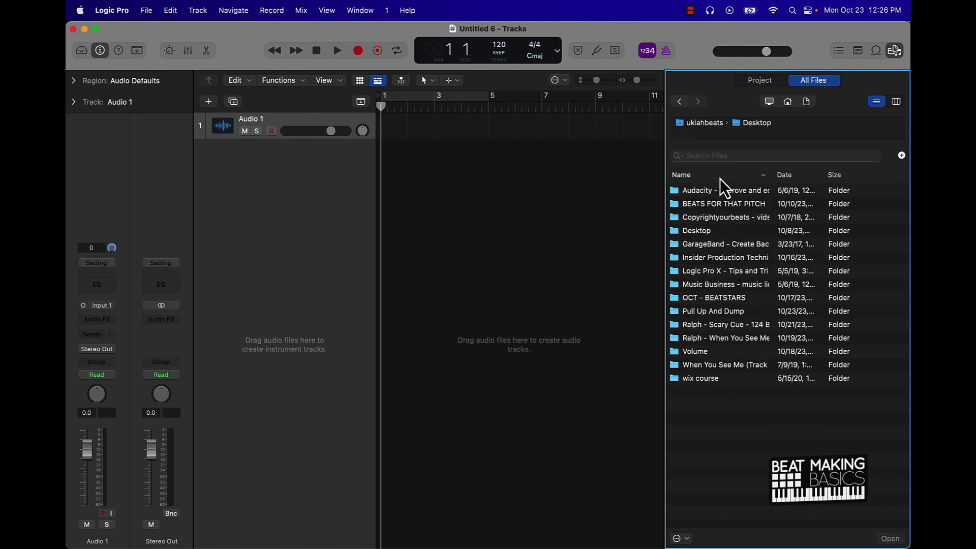
{"action": "double_click", "coordinate": [717, 311]}
{"action": "left_click_drag", "start_coordinate": [727, 190], "coordinate": [382, 200]}
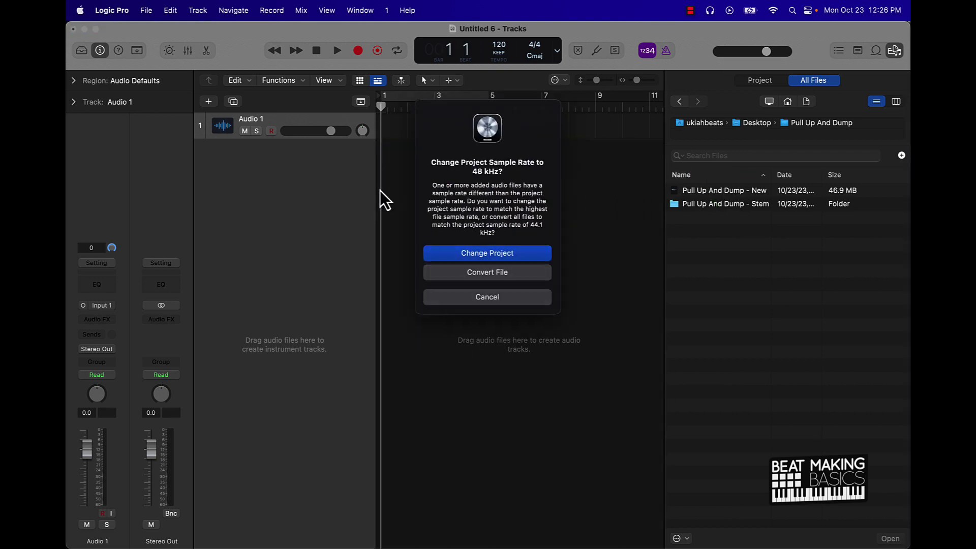
{"action": "left_click", "coordinate": [492, 254]}
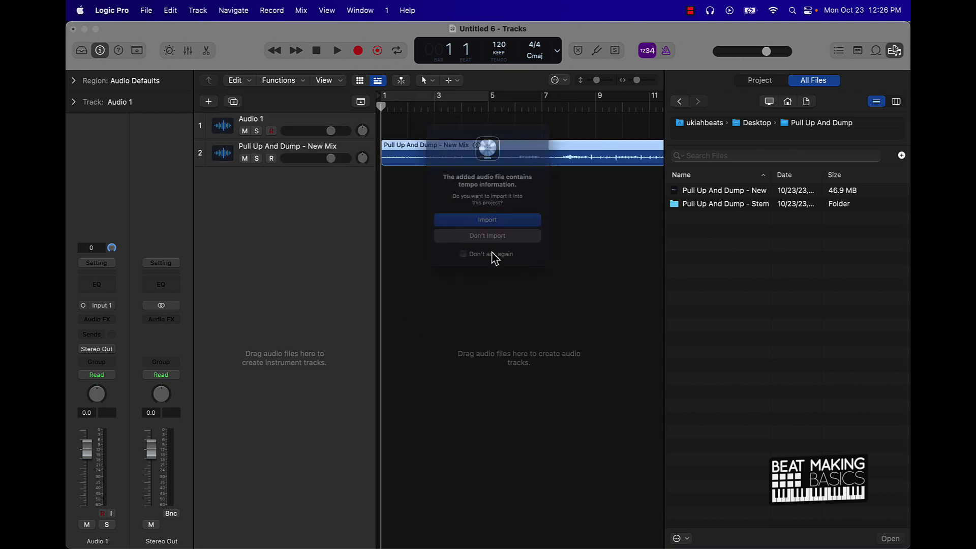
{"action": "left_click", "coordinate": [504, 223]}
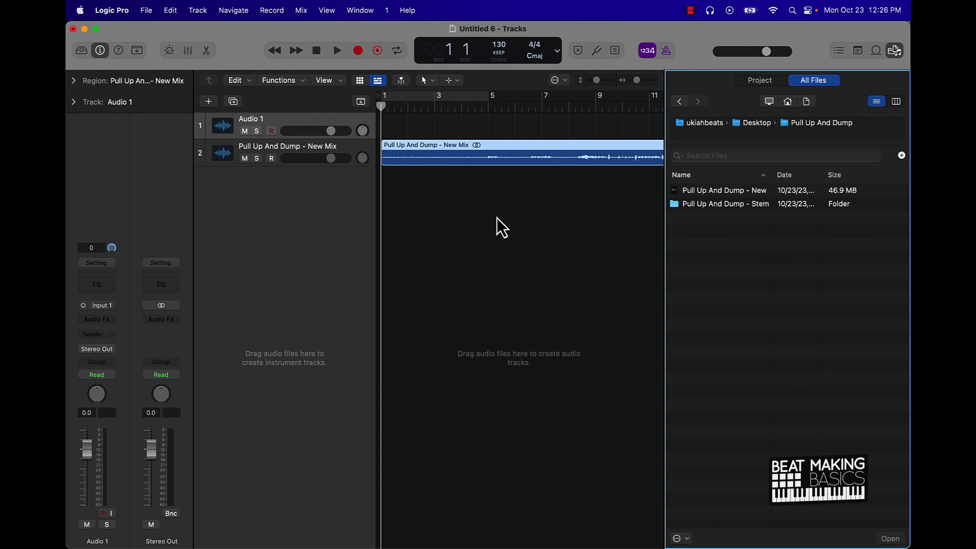
- Hide the file browser and shorten the project so its end marker sits just after the imported mix region
{"action": "left_click", "coordinate": [894, 51]}
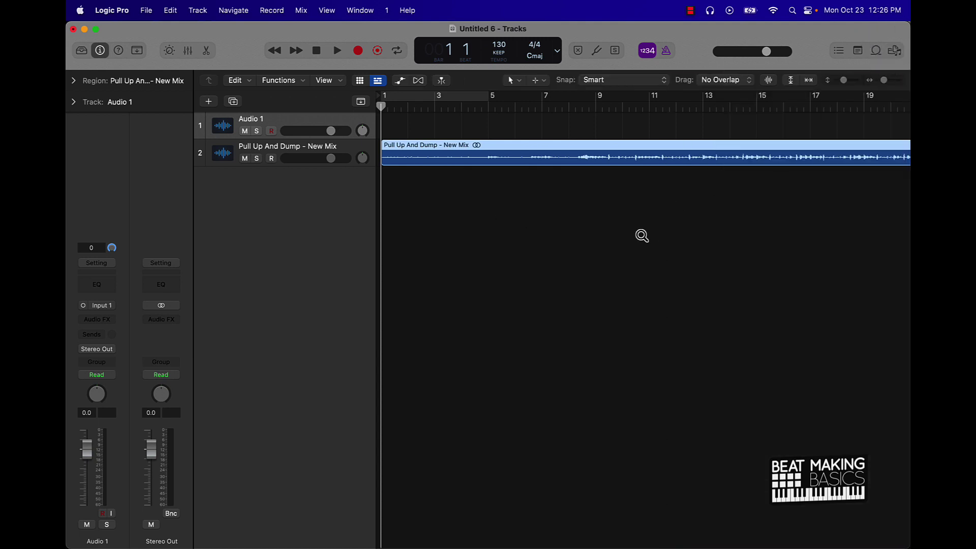
{"action": "left_click", "coordinate": [641, 235], "text": "ctrl+alt"}
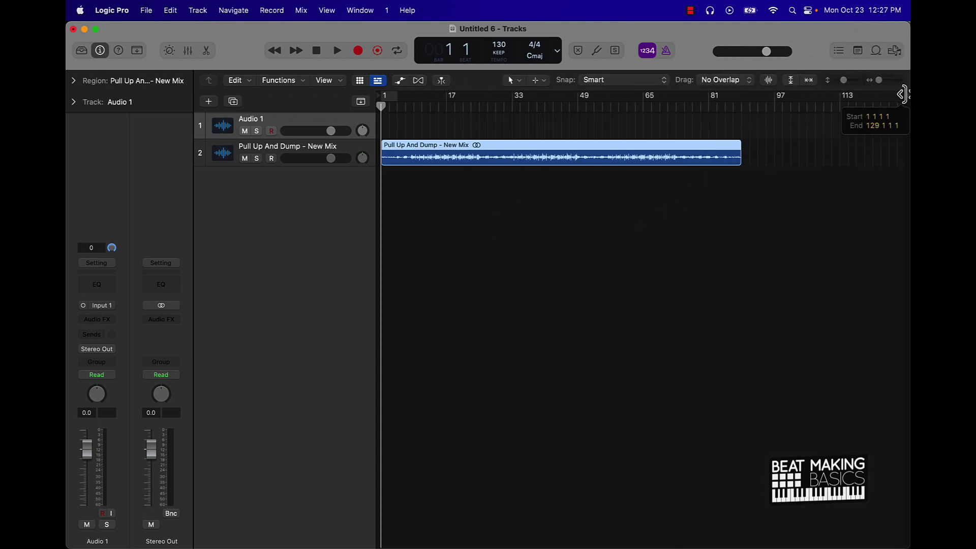
{"action": "left_click_drag", "start_coordinate": [902, 94], "coordinate": [743, 205]}
{"action": "left_click", "coordinate": [701, 212]}
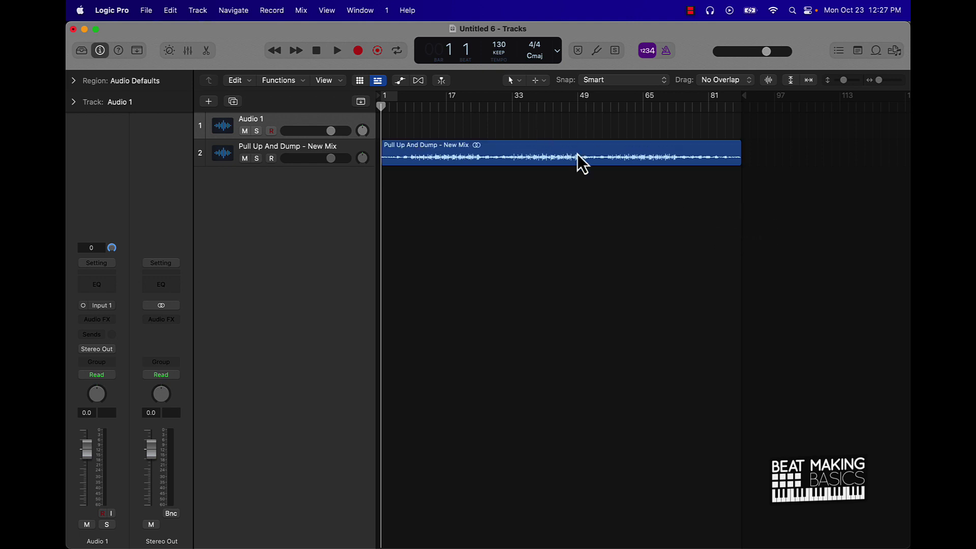
- Set an eight-bar cycle range from bar 13 to bar 21 and play the imported mix in a loop
{"action": "key", "text": "super+Right"}
{"action": "key", "text": "super+Right"}
{"action": "key", "text": "super+Right"}
{"action": "key", "text": "super+Down"}
{"action": "key", "text": "super+Down"}
{"action": "key", "text": "super+Down"}
{"action": "key", "text": "super+Down"}
{"action": "key", "text": "super+Down"}
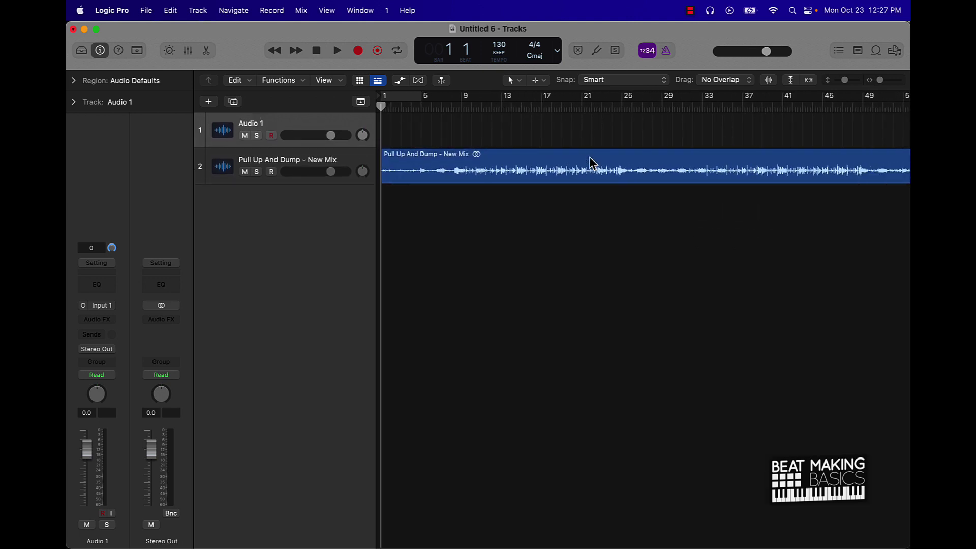
{"action": "key", "text": "super+Down"}
{"action": "key", "text": "super+Right"}
{"action": "key", "text": "super+Right"}
{"action": "key", "text": "super+Right"}
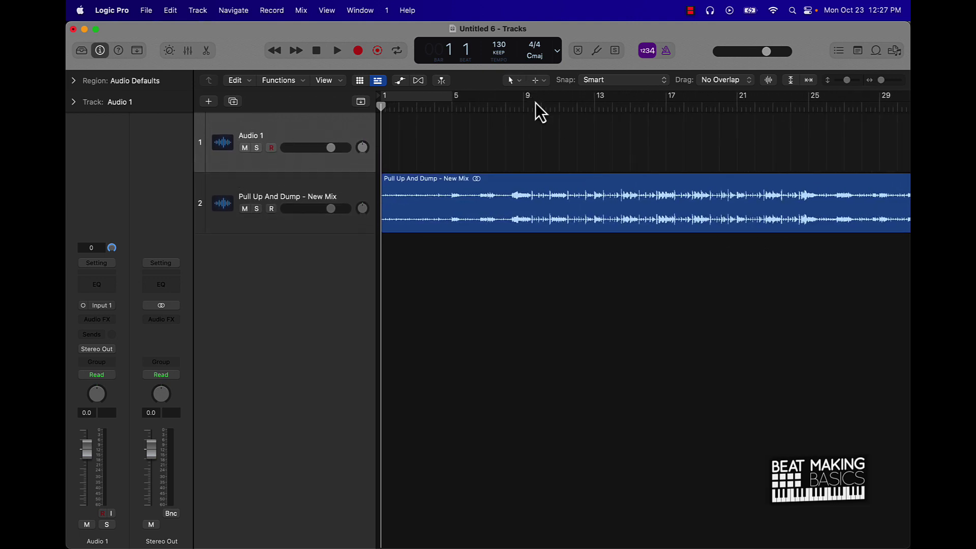
{"action": "left_click_drag", "start_coordinate": [529, 104], "coordinate": [655, 108]}
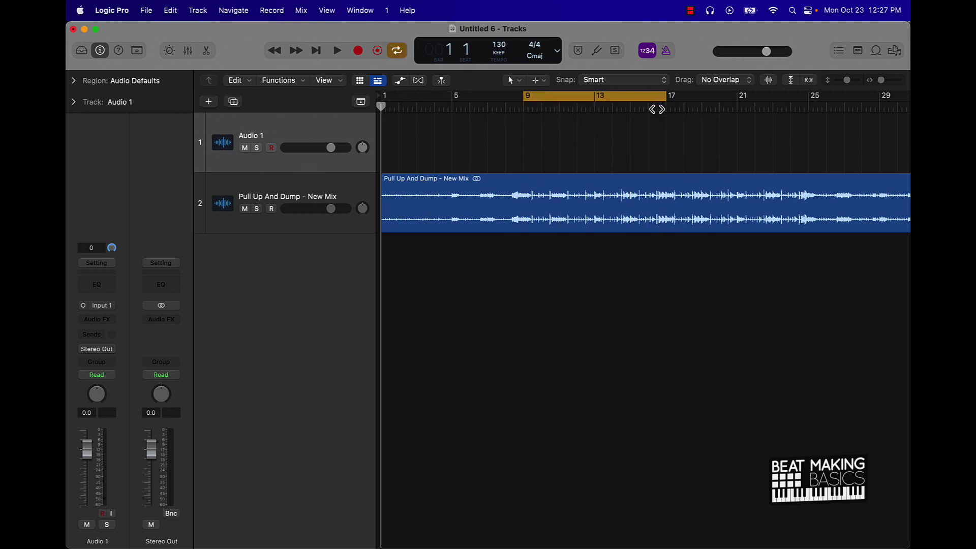
{"action": "key", "text": "space"}
{"action": "key", "text": "space"}
{"action": "left_click_drag", "start_coordinate": [573, 94], "coordinate": [645, 101]}
{"action": "key", "text": "space"}
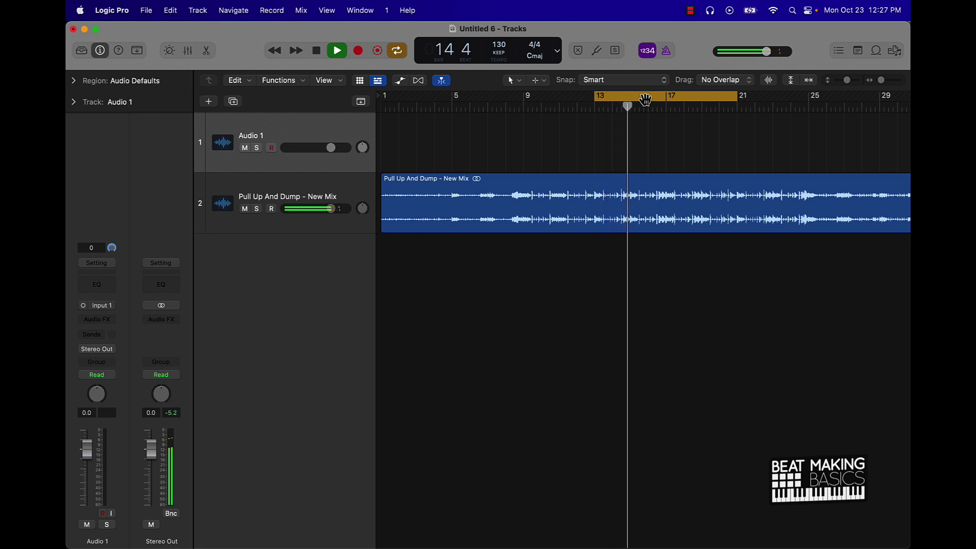
- Insert iZotope's Ozone 9 as an audio effect on the Stereo Out channel
{"action": "left_click", "coordinate": [309, 195]}
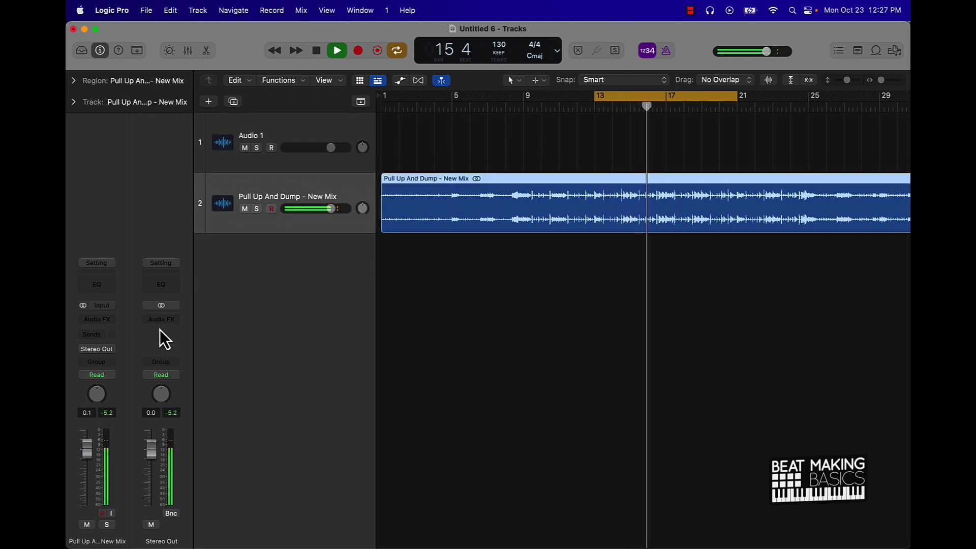
{"action": "left_click", "coordinate": [162, 320]}
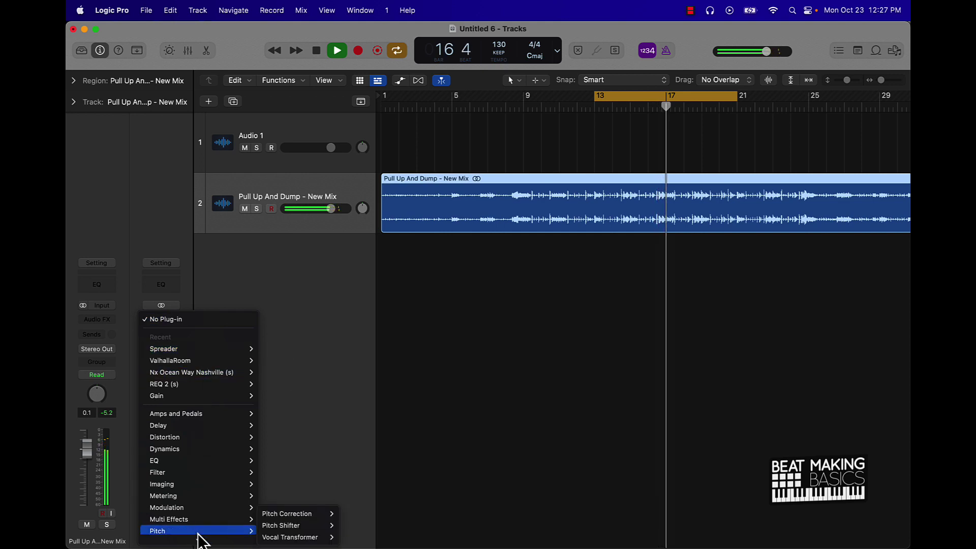
{"action": "mouse_move", "coordinate": [190, 536]}
{"action": "mouse_move", "coordinate": [288, 490]}
{"action": "mouse_move", "coordinate": [328, 479]}
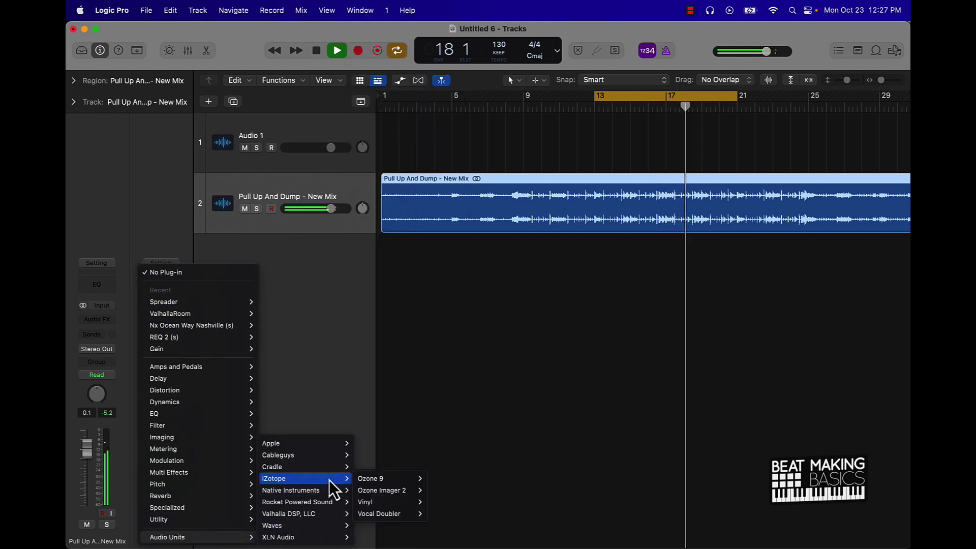
{"action": "left_click", "coordinate": [374, 481]}
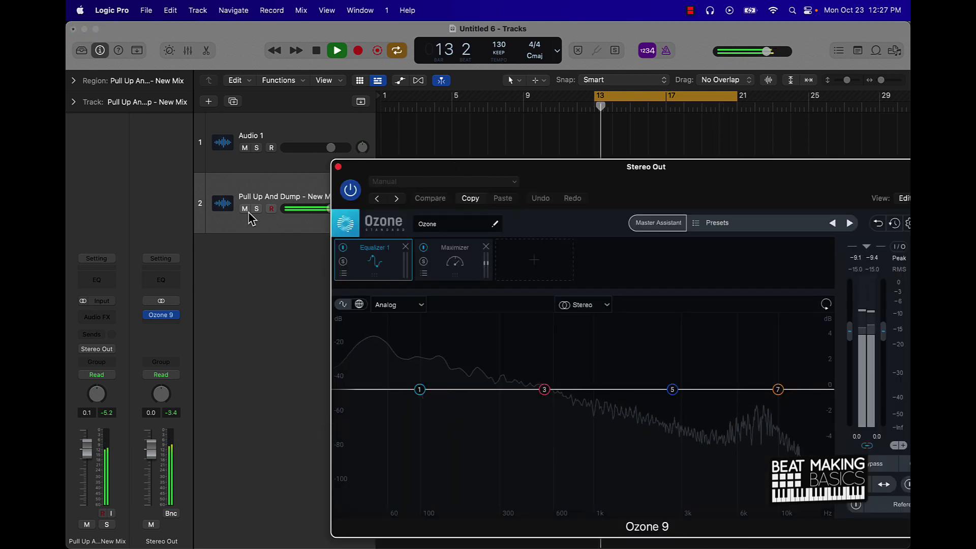
- Set Ozone's Maximizer to IRC IV mode with the Transient style and lower its threshold to -6.7 dB
{"action": "left_click", "coordinate": [454, 263]}
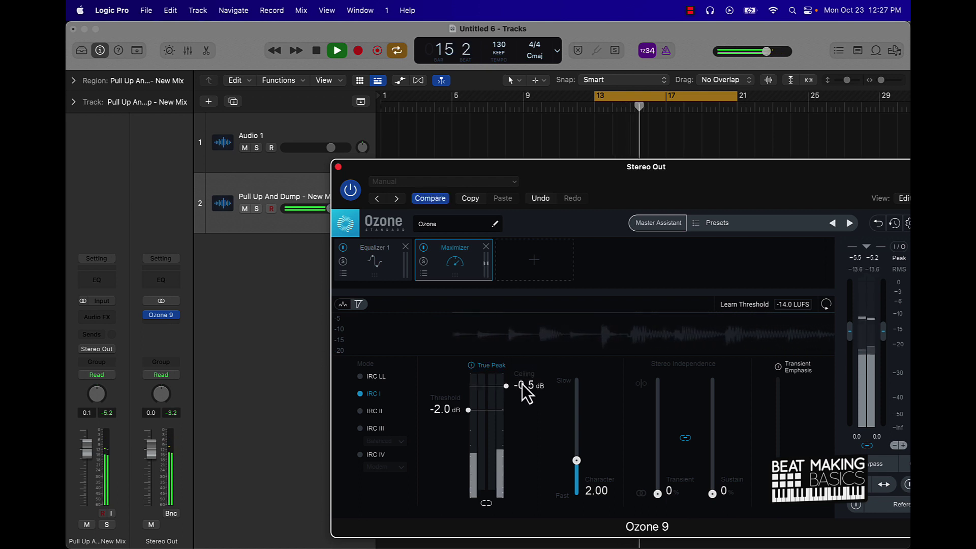
{"action": "left_click", "coordinate": [381, 455]}
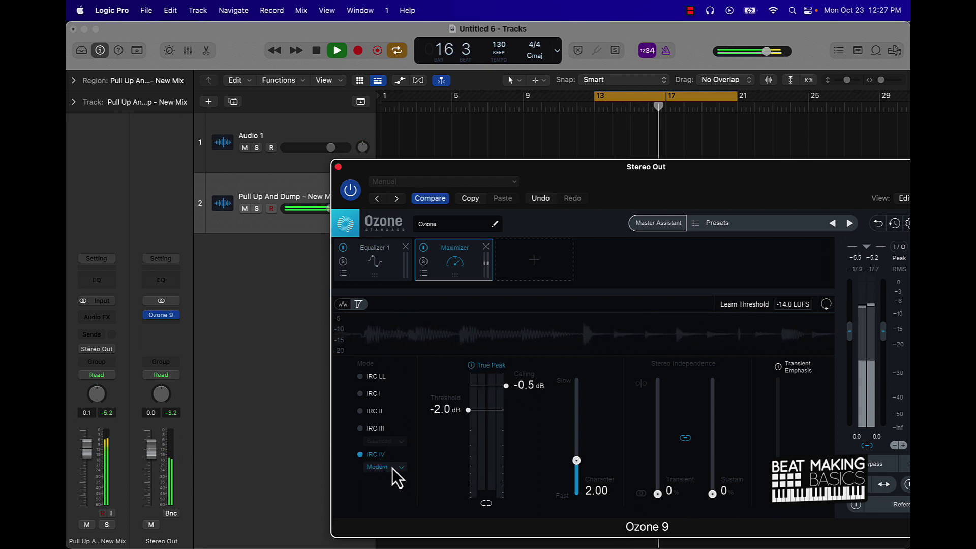
{"action": "left_click", "coordinate": [391, 467]}
{"action": "left_click", "coordinate": [385, 502]}
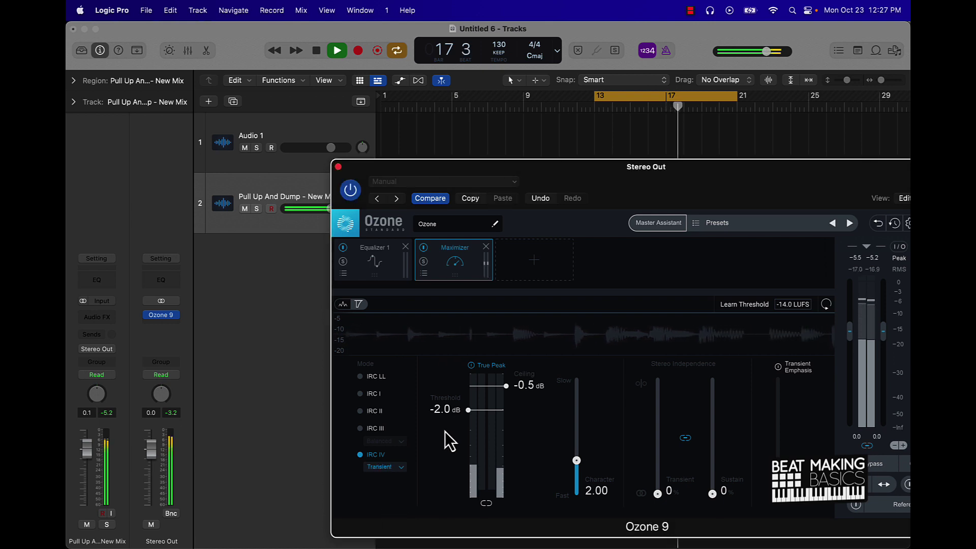
{"action": "left_click_drag", "start_coordinate": [443, 410], "coordinate": [441, 438]}
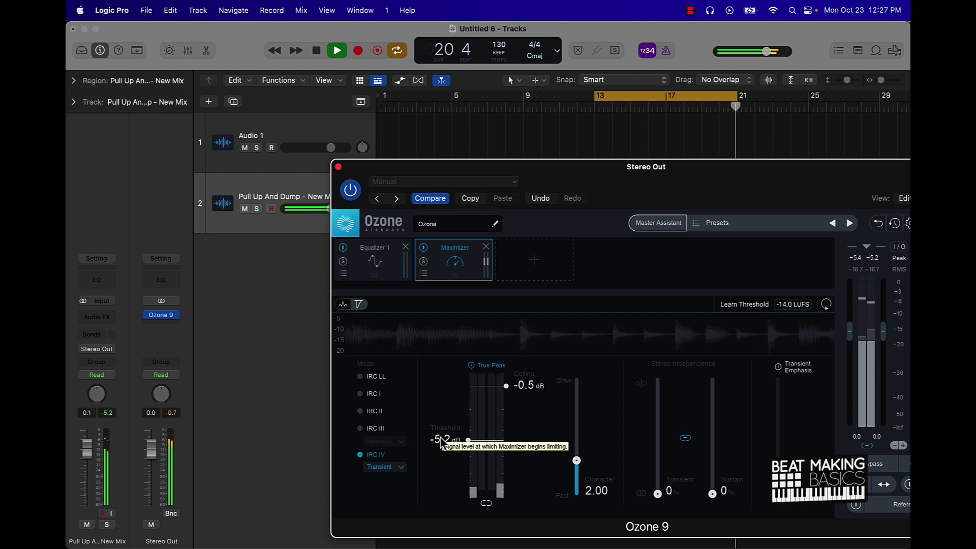
{"action": "left_click_drag", "start_coordinate": [440, 439], "coordinate": [438, 449]}
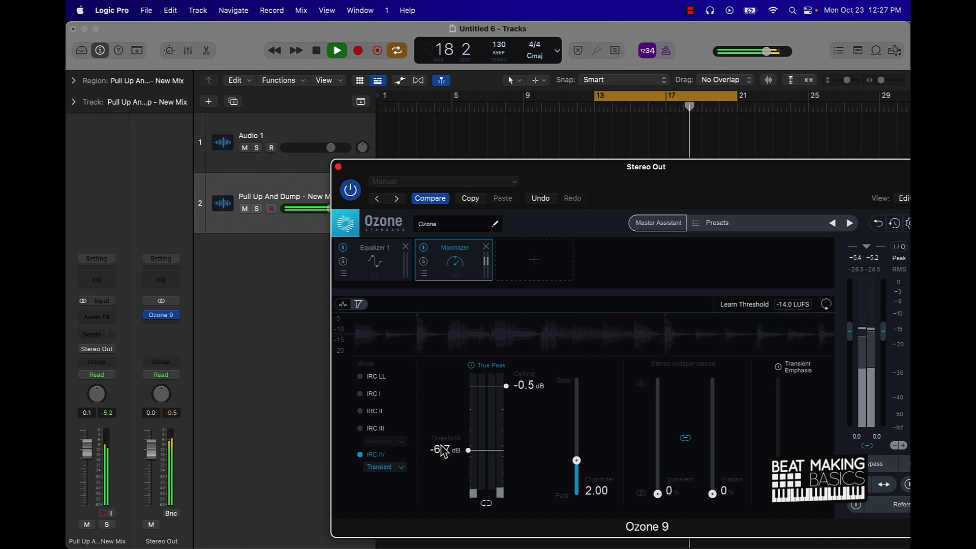
- In Ozone's equalizer, cut band 5 by 2.2 dB at 1288 Hz and the Baxandall Treble band 7 by 0.8 dB at 7223 Hz
{"action": "left_click", "coordinate": [374, 267]}
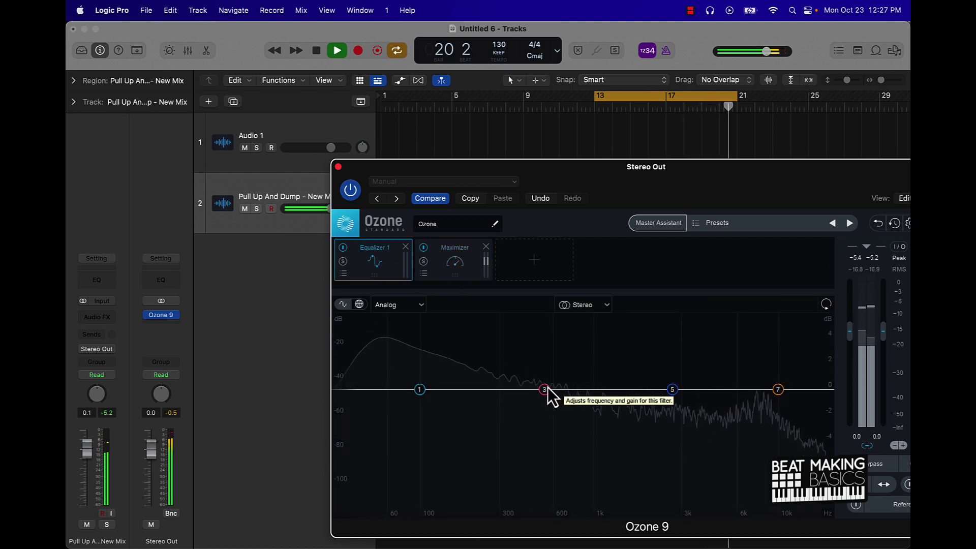
{"action": "left_click_drag", "start_coordinate": [544, 391], "coordinate": [509, 392]}
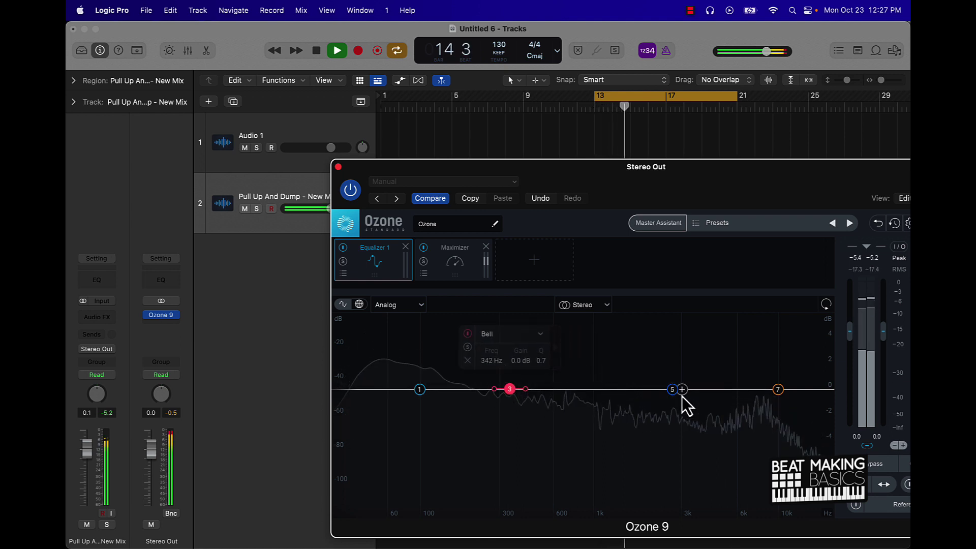
{"action": "left_click_drag", "start_coordinate": [676, 395], "coordinate": [601, 419]}
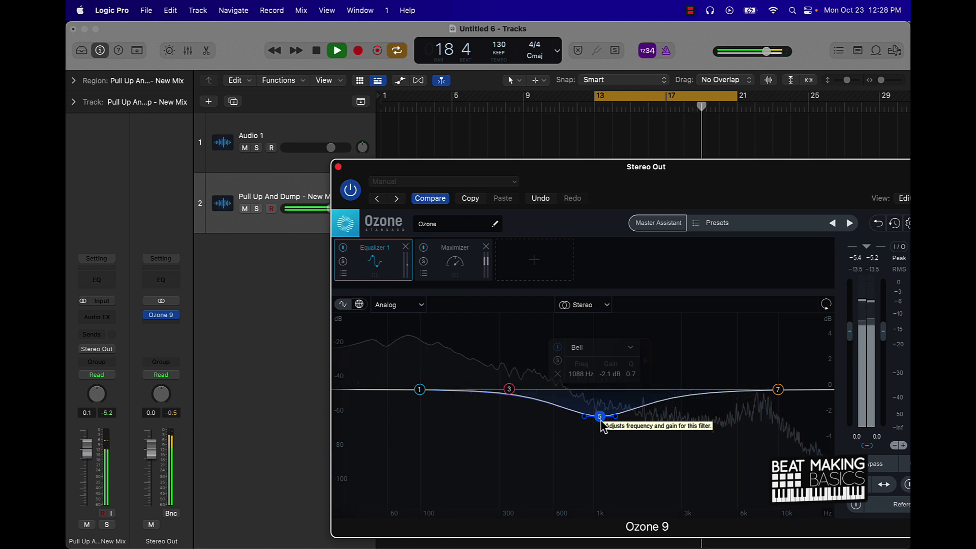
{"action": "mouse_move", "coordinate": [600, 420]}
{"action": "left_mouse_down"}
{"action": "mouse_move", "coordinate": [590, 422]}
{"action": "mouse_move", "coordinate": [614, 423]}
{"action": "left_mouse_up"}
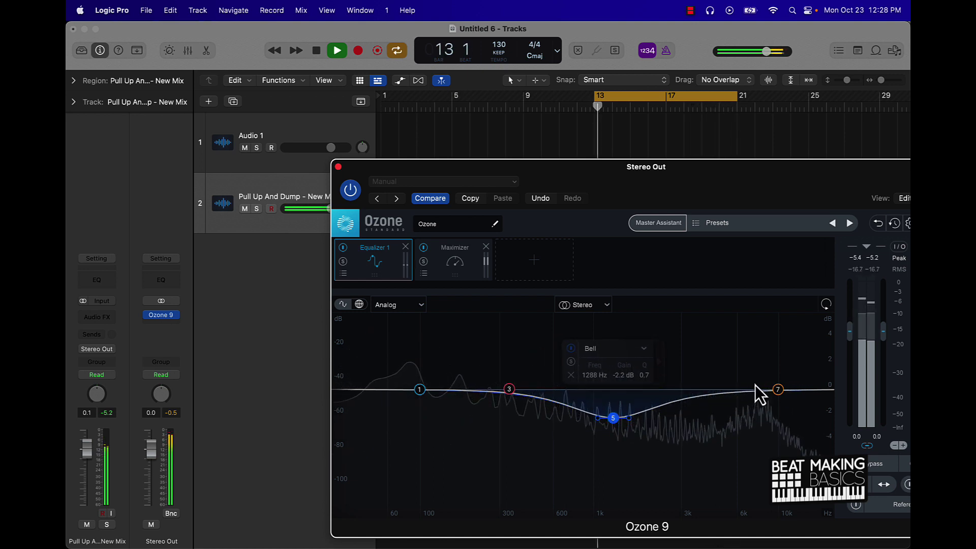
{"action": "left_click_drag", "start_coordinate": [777, 391], "coordinate": [771, 409]}
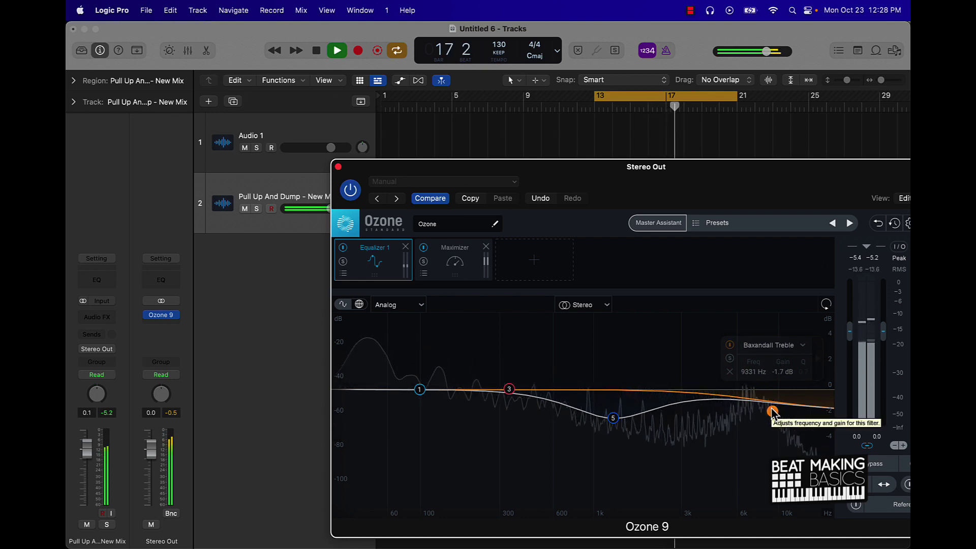
{"action": "left_click_drag", "start_coordinate": [772, 411], "coordinate": [751, 400]}
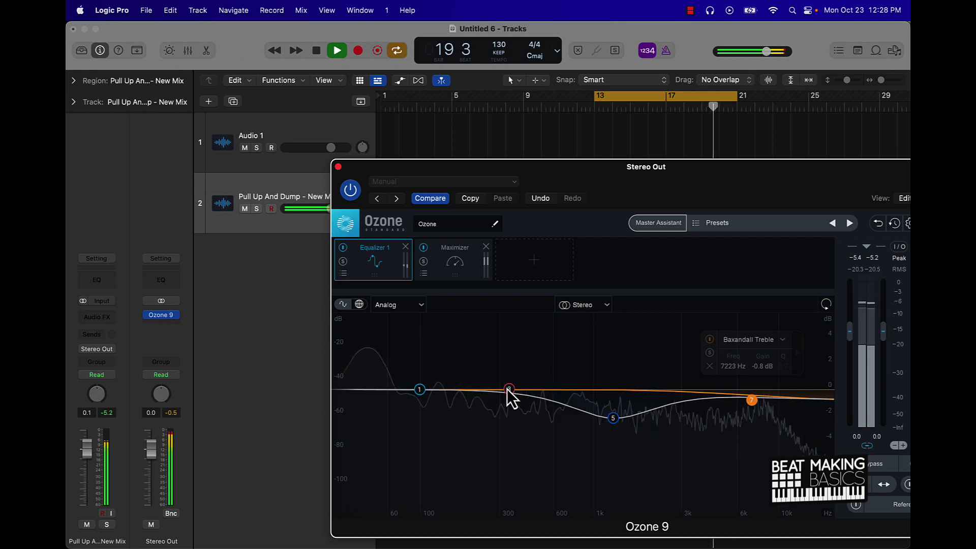
- Set EQ band 1 to a Low Shelf at 143 Hz with -1.3 dB and boost band 3 by 1.1 dB at 597 Hz
{"action": "left_click_drag", "start_coordinate": [422, 391], "coordinate": [442, 413]}
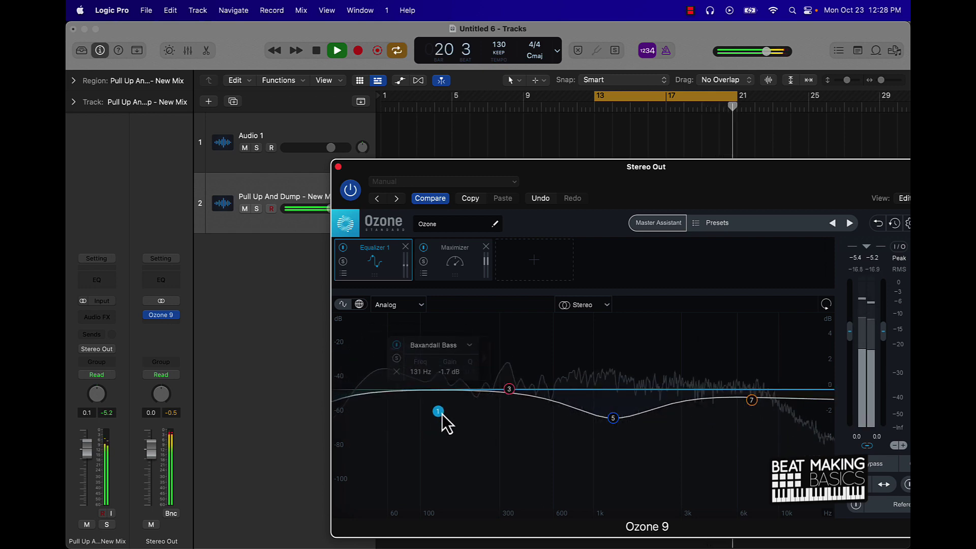
{"action": "left_click", "coordinate": [444, 348]}
{"action": "left_click", "coordinate": [440, 373]}
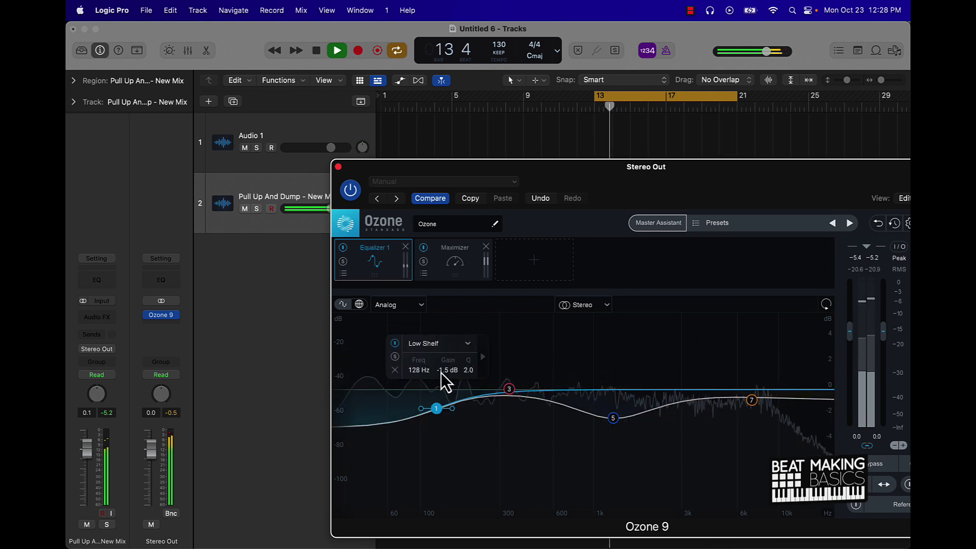
{"action": "left_click_drag", "start_coordinate": [435, 408], "coordinate": [445, 406]}
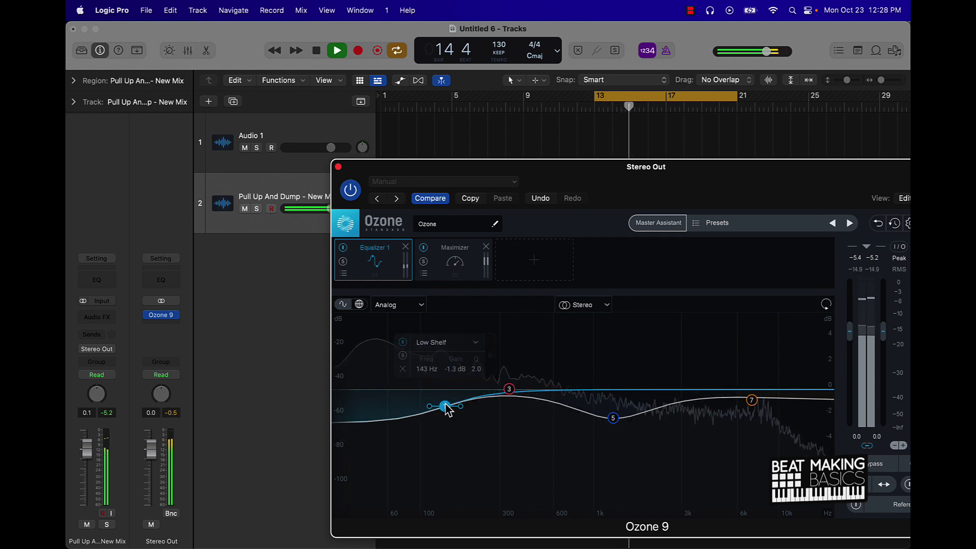
{"action": "left_click_drag", "start_coordinate": [509, 389], "coordinate": [557, 373]}
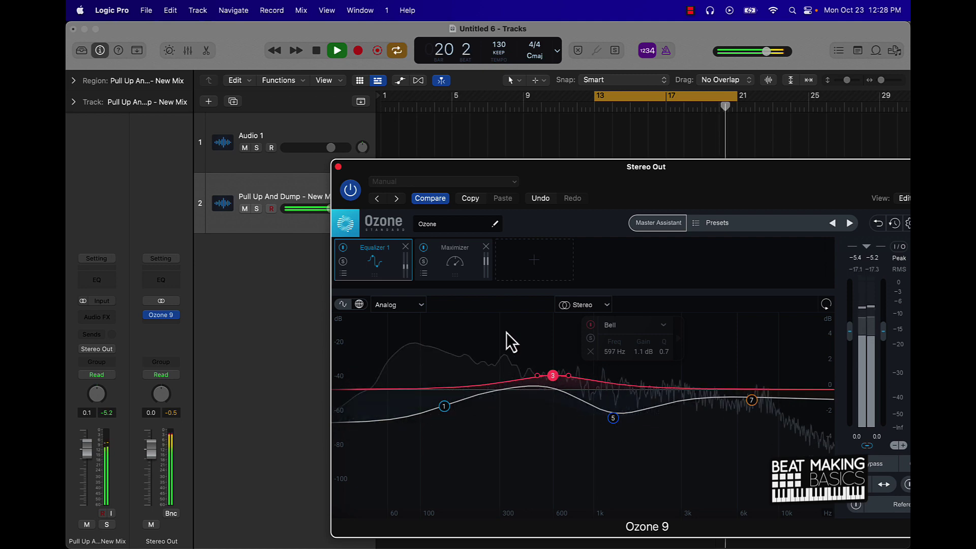
- Review the Maximizer, compare the mix with Ozone switched on and off, and close the plug-in window
{"action": "left_click", "coordinate": [450, 267]}
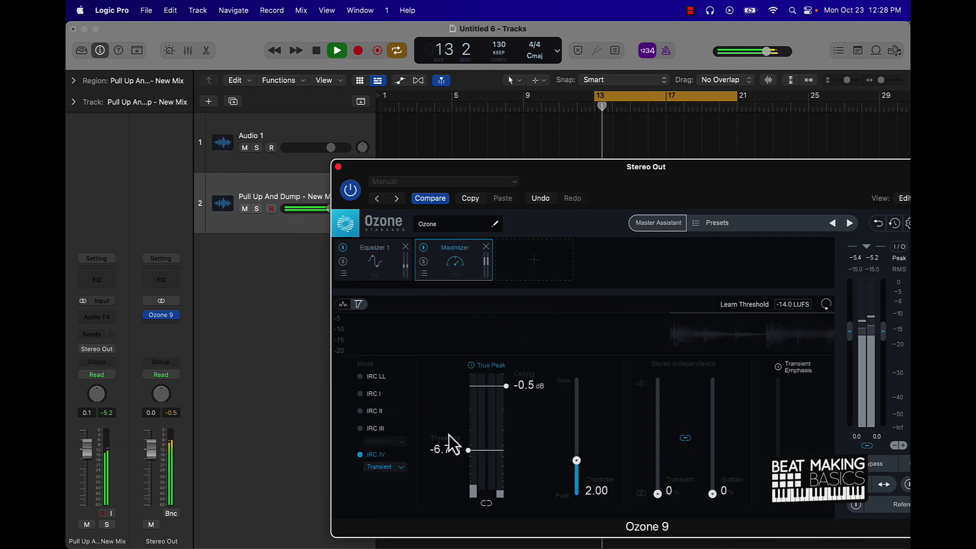
{"action": "left_click", "coordinate": [347, 197]}
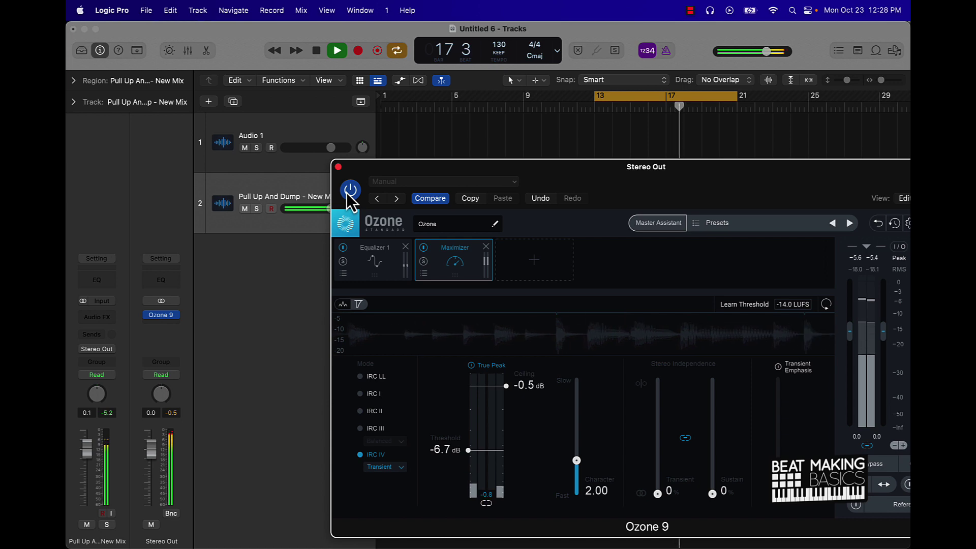
{"action": "left_click", "coordinate": [338, 168]}
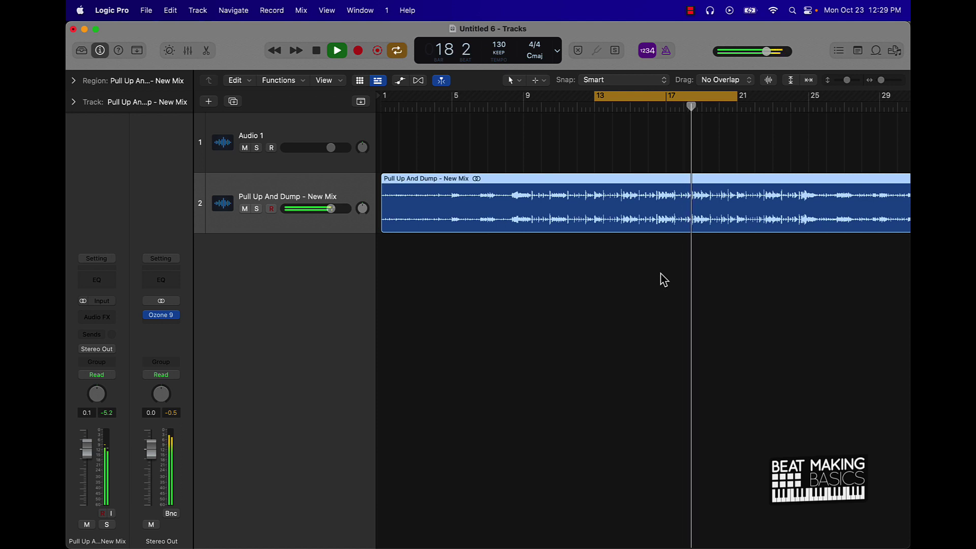
- Fit the whole mix region in view and delete the empty Audio 1 track
{"action": "left_click", "coordinate": [615, 288]}
{"action": "key", "text": "z"}
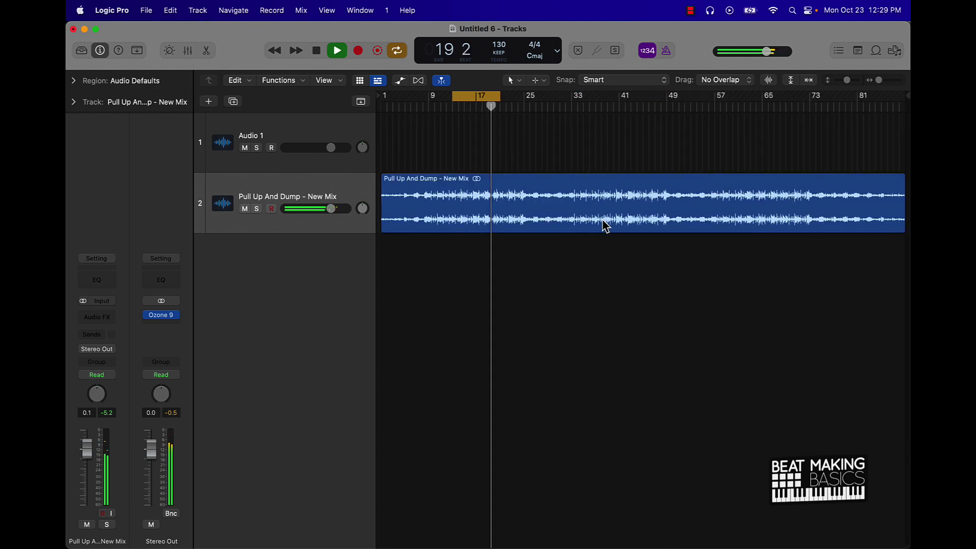
{"action": "key", "text": "super+Up"}
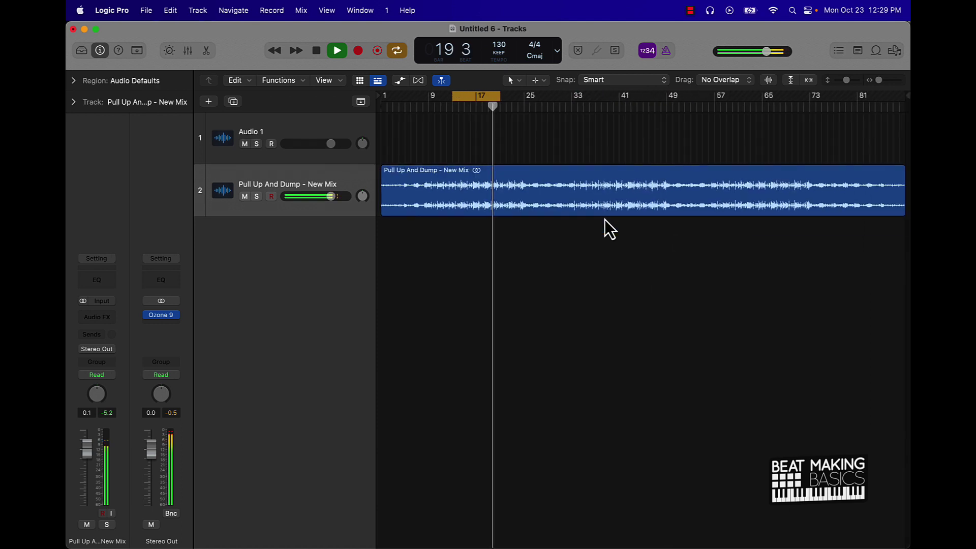
{"action": "left_click", "coordinate": [305, 131]}
{"action": "key", "text": "super+Delete"}
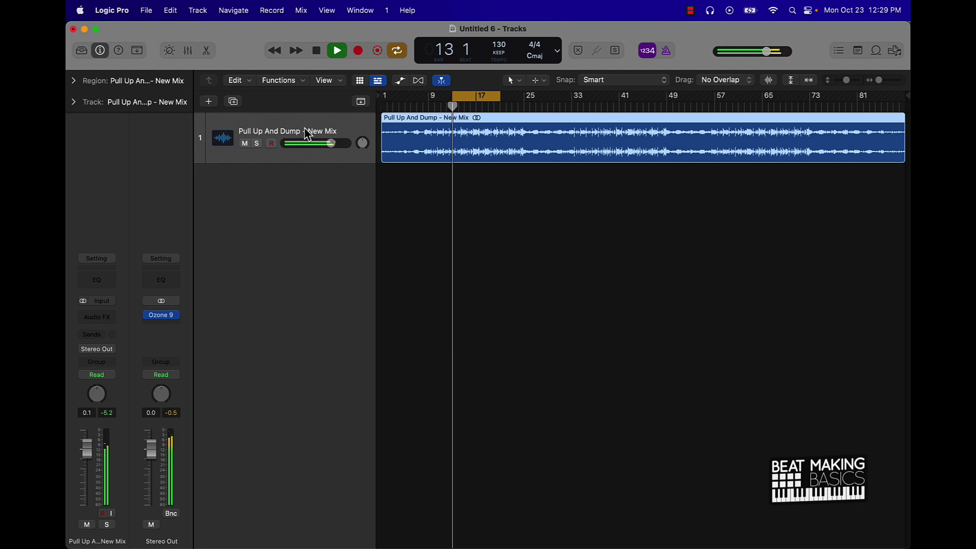
- Create one software instrument track with Quick Sampler (Single Sample) as its instrument
{"action": "left_click", "coordinate": [208, 102]}
{"action": "left_click", "coordinate": [378, 187]}
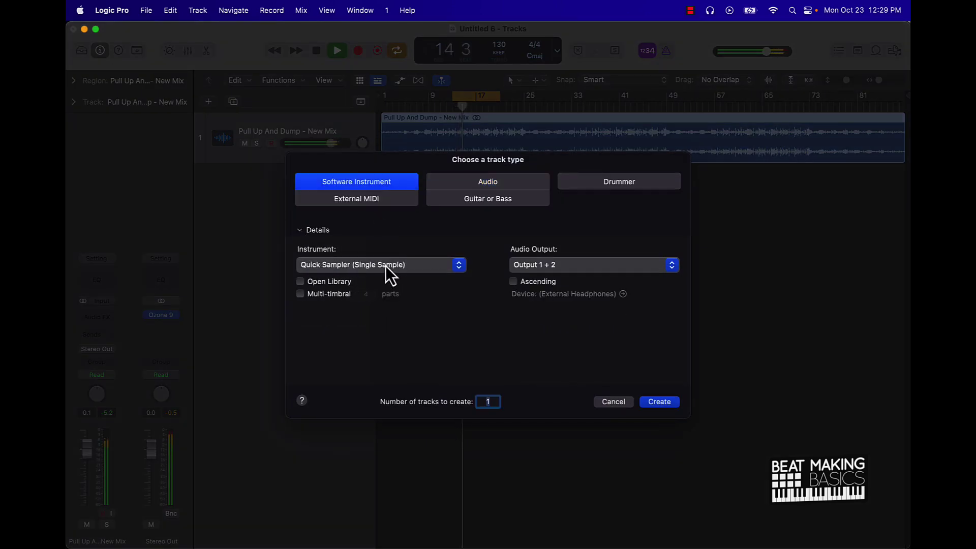
{"action": "left_click", "coordinate": [385, 266]}
{"action": "left_click", "coordinate": [529, 361]}
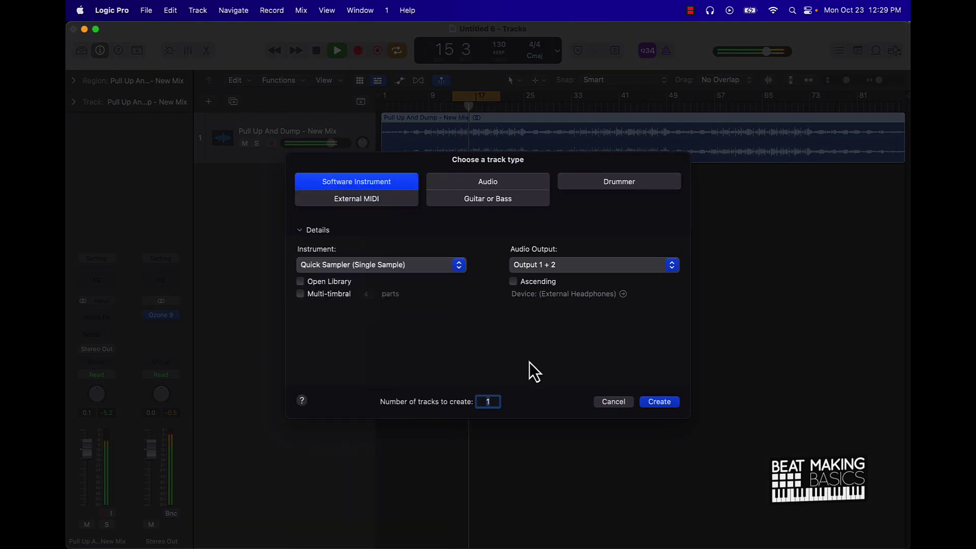
{"action": "left_click", "coordinate": [657, 404]}
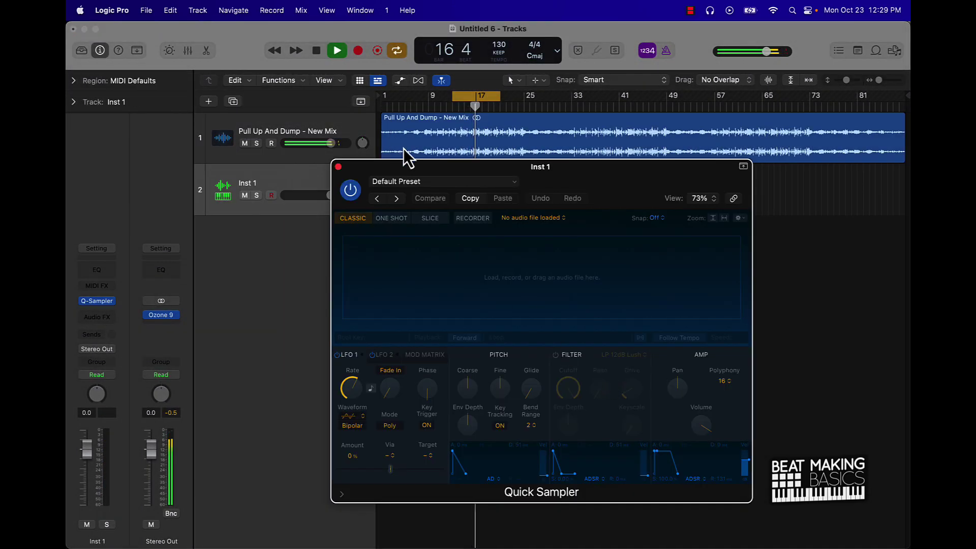
- Load the "Ukiah Beats Simple Tag" preset in Quick Sampler and close its window
{"action": "left_click", "coordinate": [412, 184]}
{"action": "scroll", "coordinate": [424, 419], "scroll_direction": "down", "scroll_amount": 5}
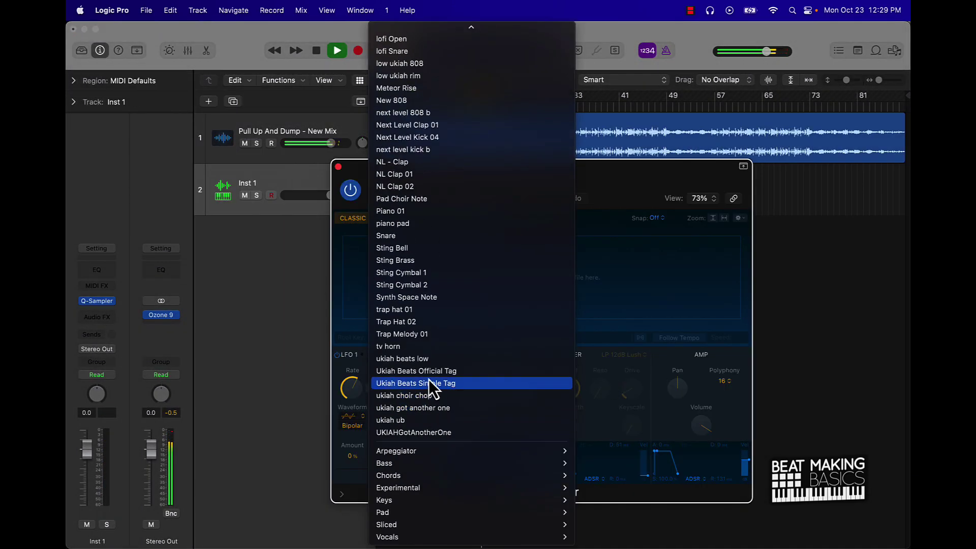
{"action": "left_click", "coordinate": [426, 382]}
{"action": "left_click", "coordinate": [339, 167]}
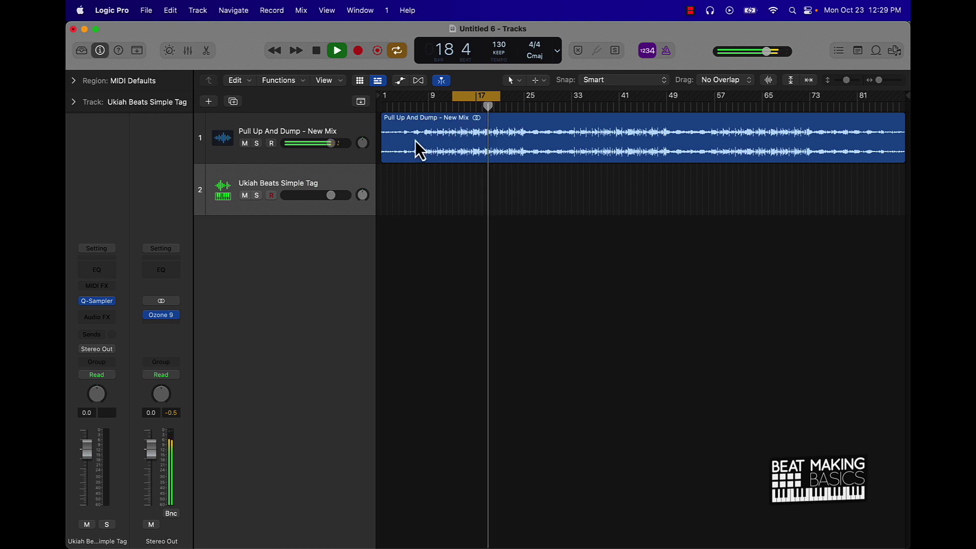
- Record a single hit of the producer tag near bar 20 on the new track using Musical Typing
{"action": "key", "text": "r"}
{"action": "key", "text": "super+k"}
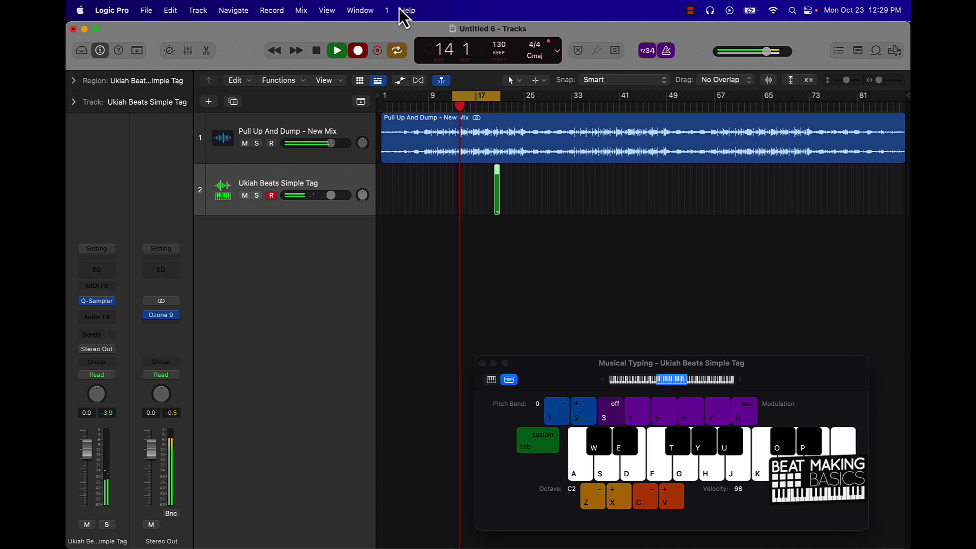
{"action": "left_click", "coordinate": [337, 51]}
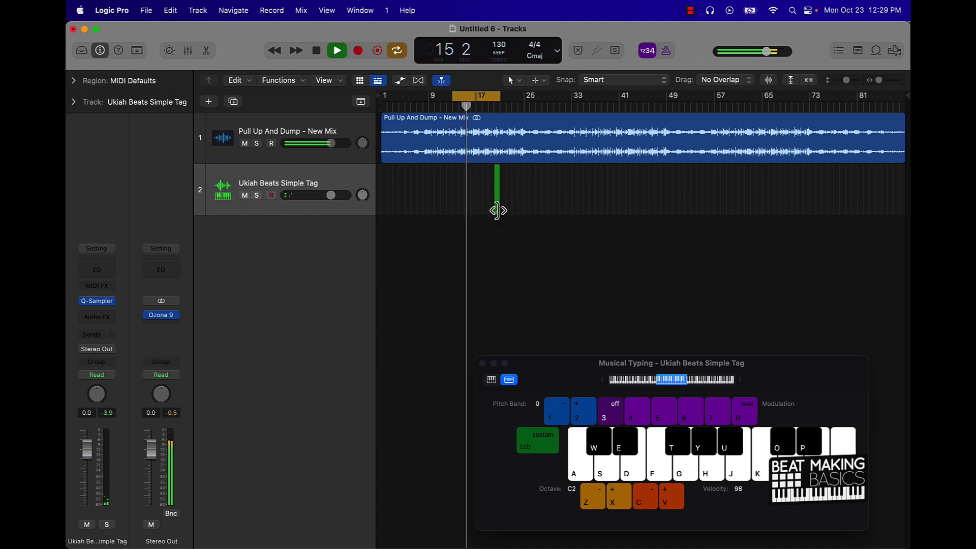
- Extend the recorded tag region to bar 24 and turn off cycle playback
{"action": "left_click_drag", "start_coordinate": [508, 209], "coordinate": [517, 211]}
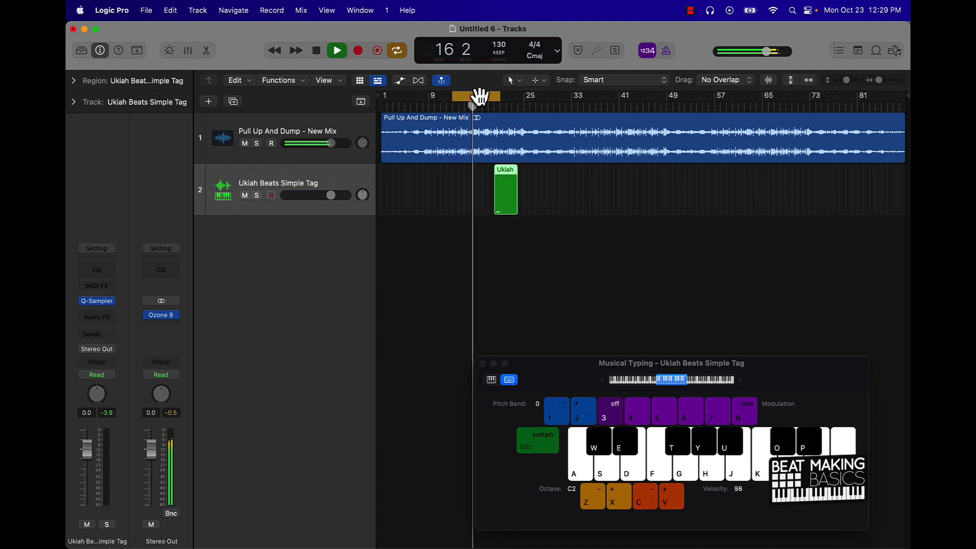
{"action": "left_click", "coordinate": [476, 99]}
- Lengthen the tag's C3 note to about bar 23 in the Piano Roll and lower the tag track's volume to -14.0 dB
{"action": "double_click", "coordinate": [502, 203]}
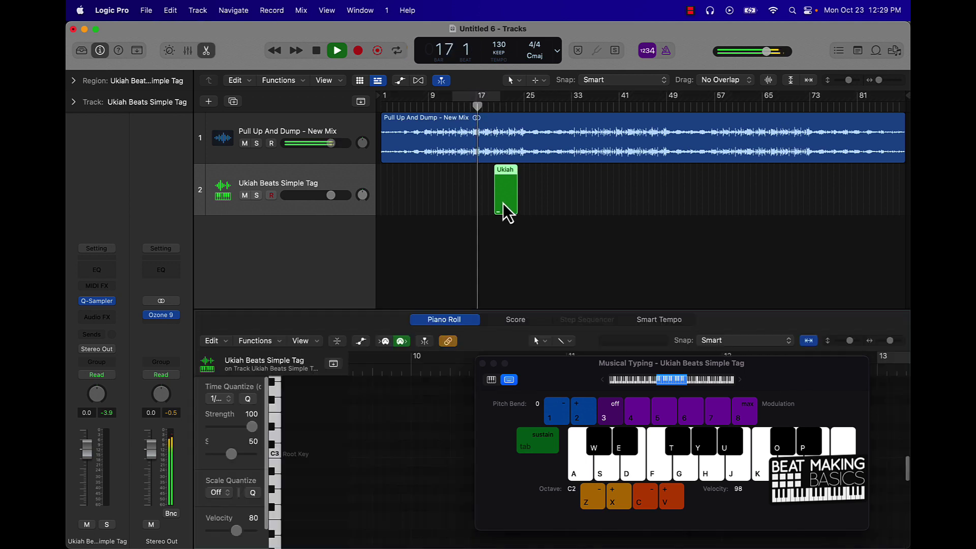
{"action": "left_click", "coordinate": [482, 363]}
{"action": "left_click_drag", "start_coordinate": [487, 453], "coordinate": [685, 462]}
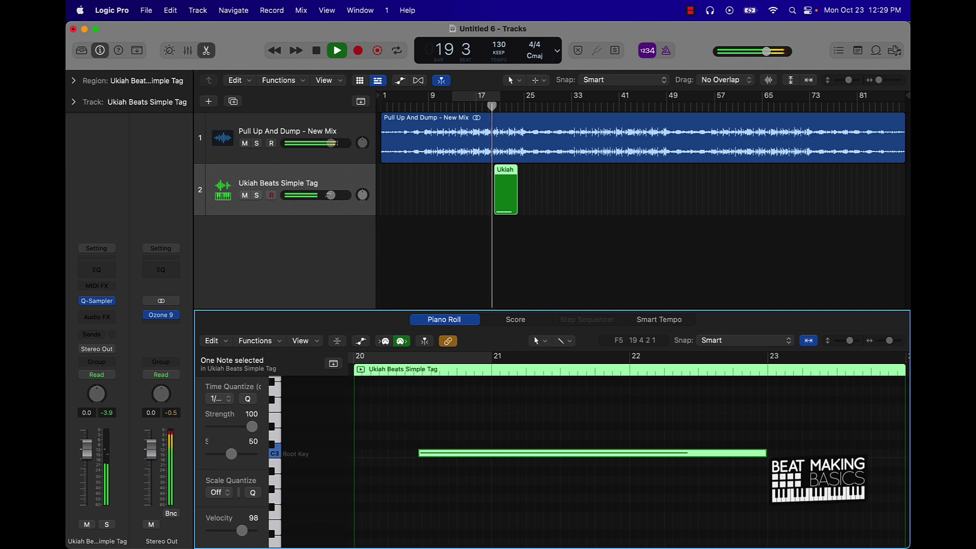
{"action": "left_click_drag", "start_coordinate": [330, 196], "coordinate": [302, 195]}
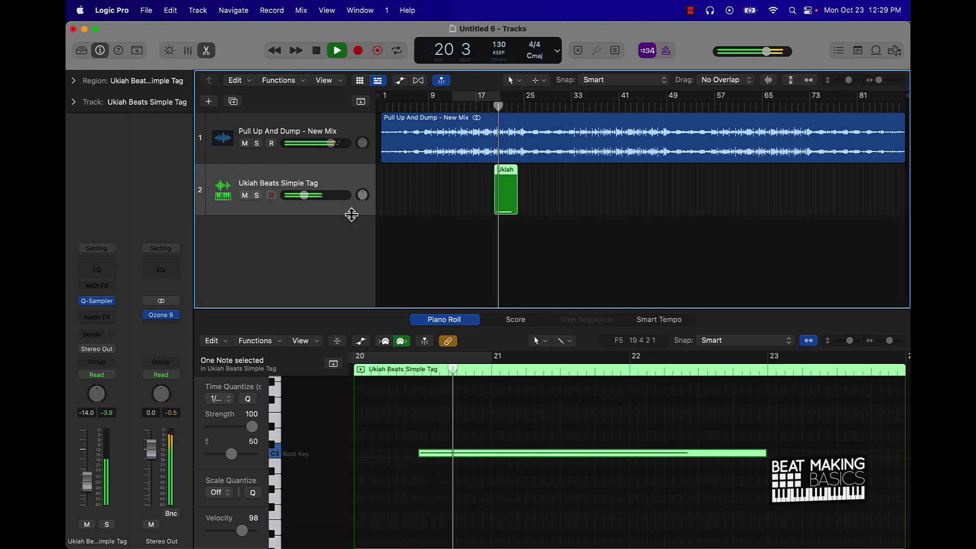
{"action": "left_click", "coordinate": [535, 221]}
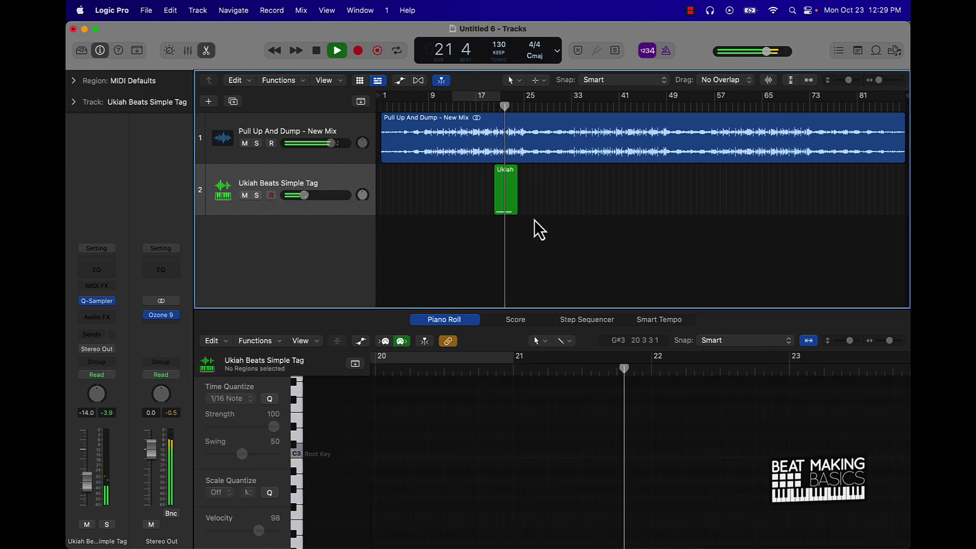
- Resize the tag region at both ends so that it runs from bar 9 to bar 25
{"action": "scroll", "coordinate": [512, 216], "scroll_direction": "up", "scroll_amount": 5}
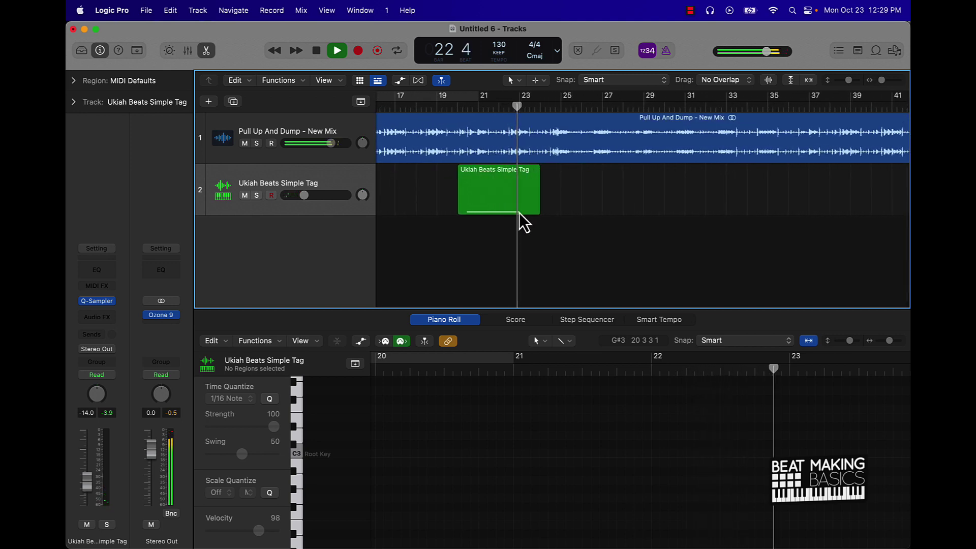
{"action": "left_click_drag", "start_coordinate": [536, 210], "coordinate": [556, 207]}
{"action": "scroll", "coordinate": [473, 222], "scroll_direction": "left", "scroll_amount": 10}
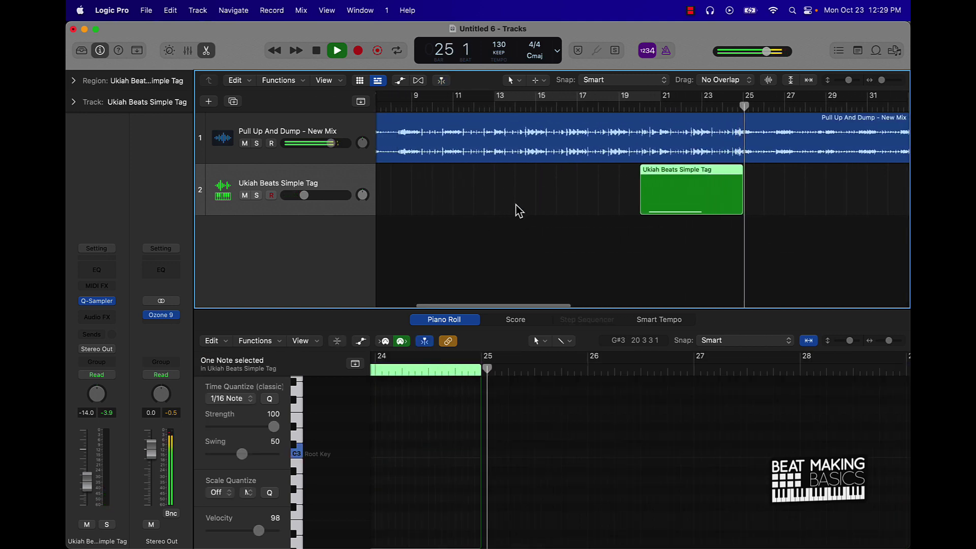
{"action": "left_click_drag", "start_coordinate": [642, 210], "coordinate": [415, 210]}
- Repeat the 16-bar tag region four times up to the end of the mix and close the Piano Roll
{"action": "key", "text": "super+r"}
{"action": "scroll", "coordinate": [594, 223], "scroll_direction": "right", "scroll_amount": 5}
{"action": "key", "text": "super+r"}
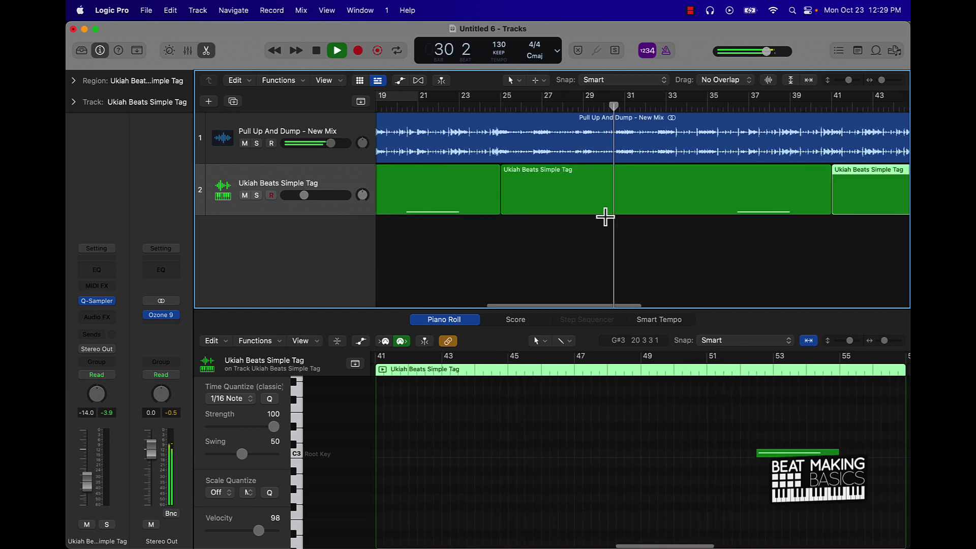
{"action": "key", "text": "super+r"}
{"action": "scroll", "coordinate": [606, 223], "scroll_direction": "right", "scroll_amount": 15}
{"action": "key", "text": "super+r"}
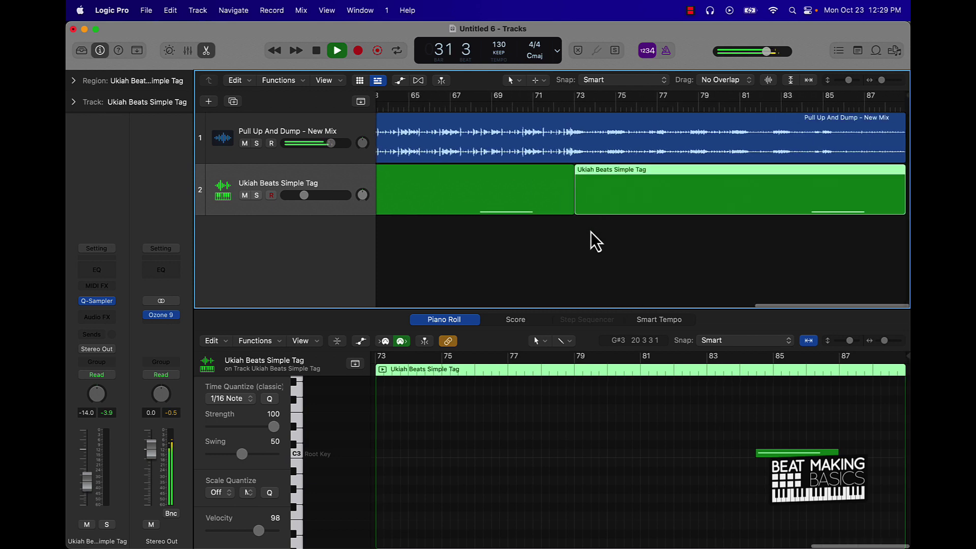
{"action": "left_click", "coordinate": [585, 234]}
{"action": "scroll", "coordinate": [515, 236], "scroll_direction": "down", "scroll_amount": 10}
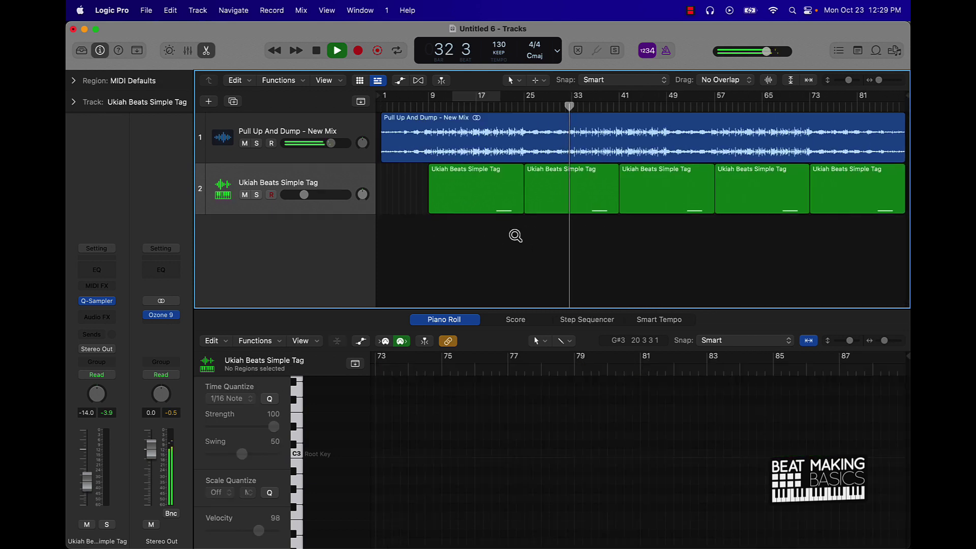
{"action": "left_click", "coordinate": [207, 51]}
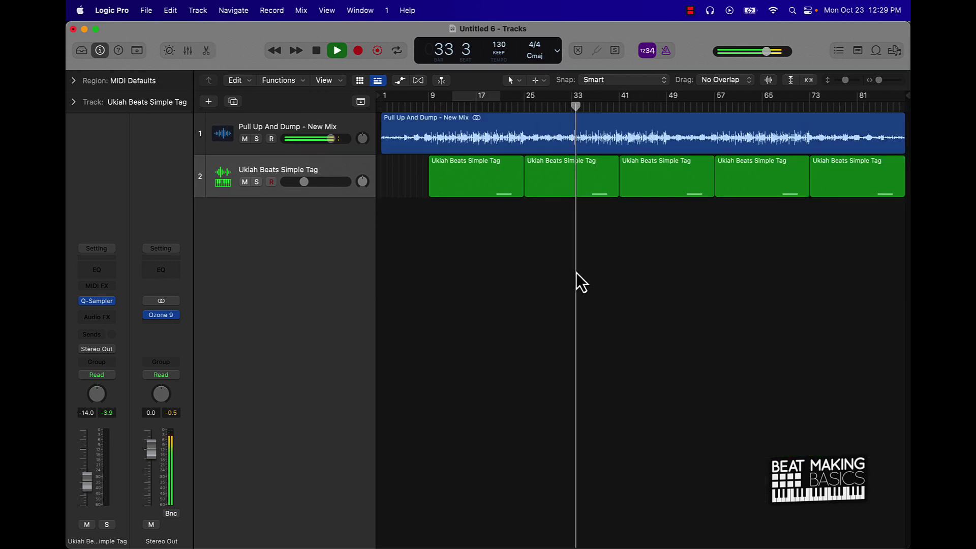
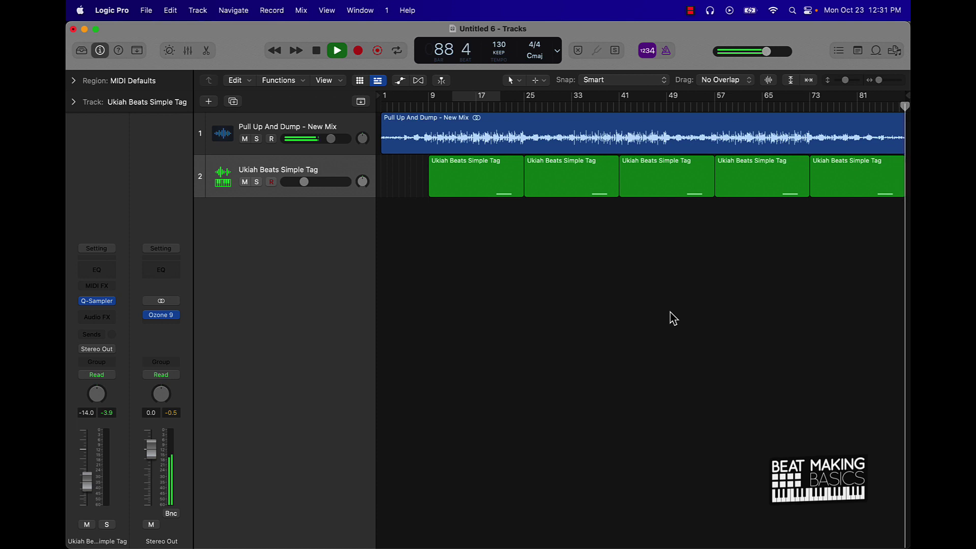
- Return the playhead to the start and save the project as "Pull Up And Dump - Master"
{"action": "key", "text": "Return"}
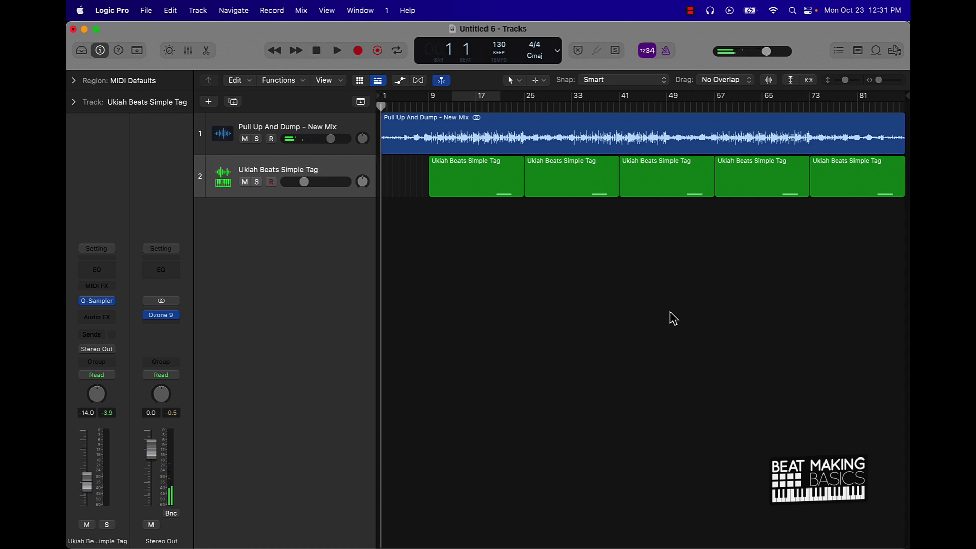
{"action": "key", "text": "super+s"}
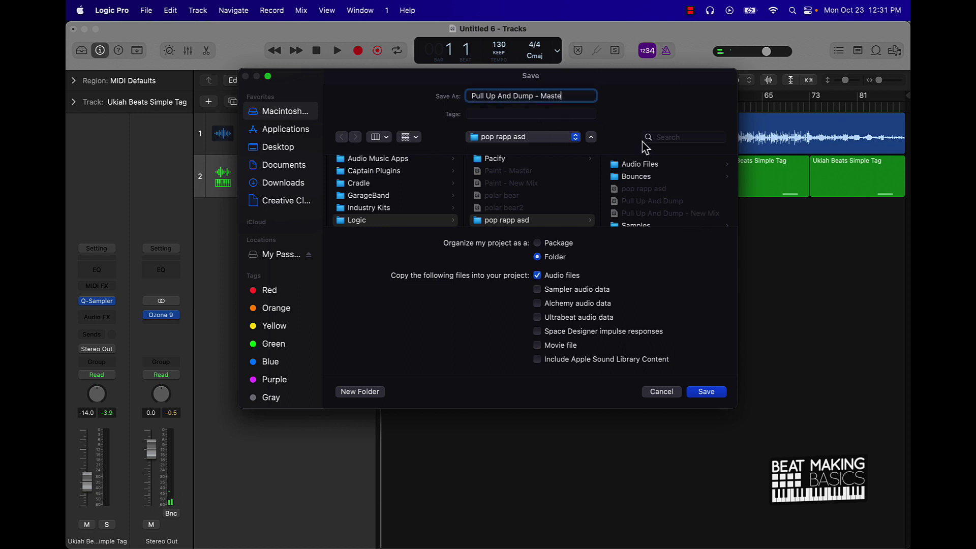
{"action": "key", "text": "Return"}
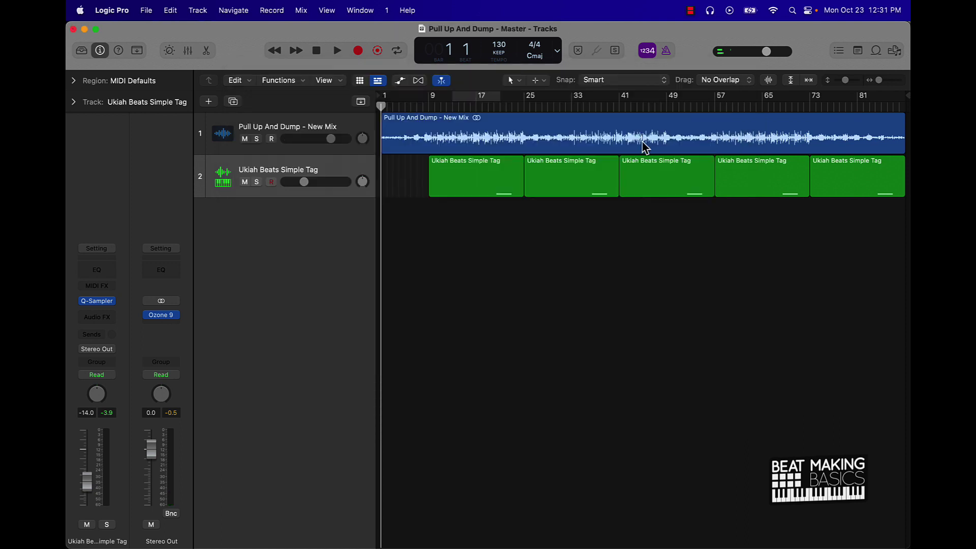
- Bounce the tagged song as MP3 only, named "Pull Up And Dump - Tagged", into the Desktop's Pull Up And Dump folder
{"action": "key", "text": "super+b"}
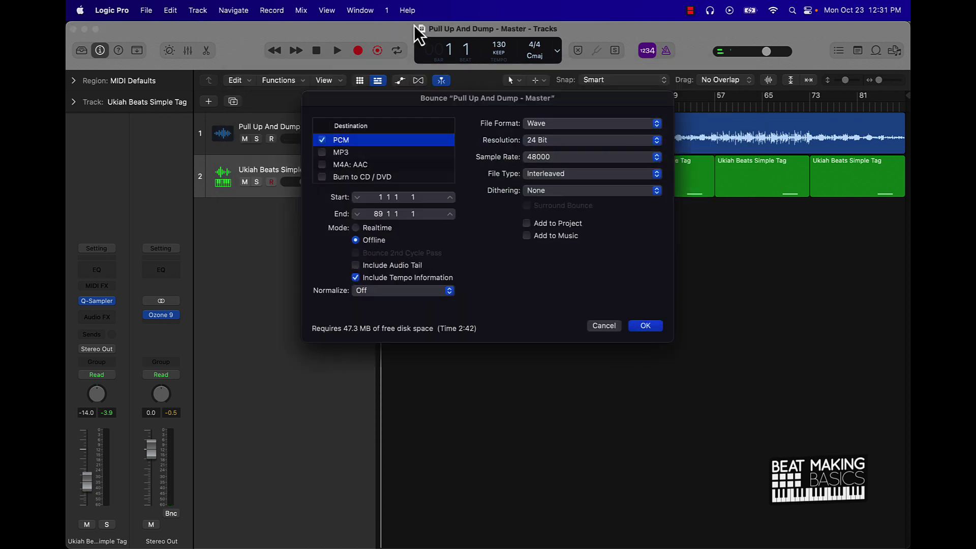
{"action": "left_click", "coordinate": [323, 140]}
{"action": "left_click", "coordinate": [323, 152]}
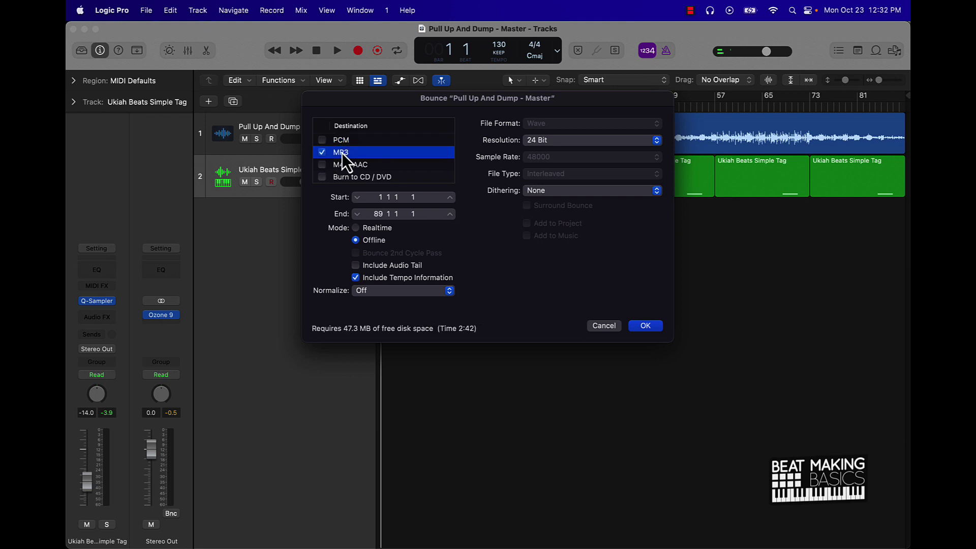
{"action": "left_click", "coordinate": [646, 328]}
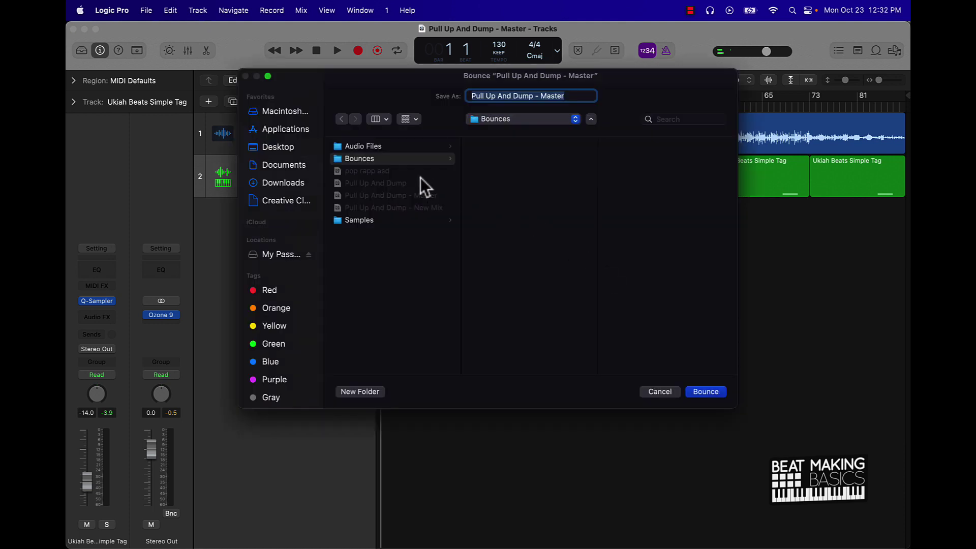
{"action": "left_click", "coordinate": [285, 150]}
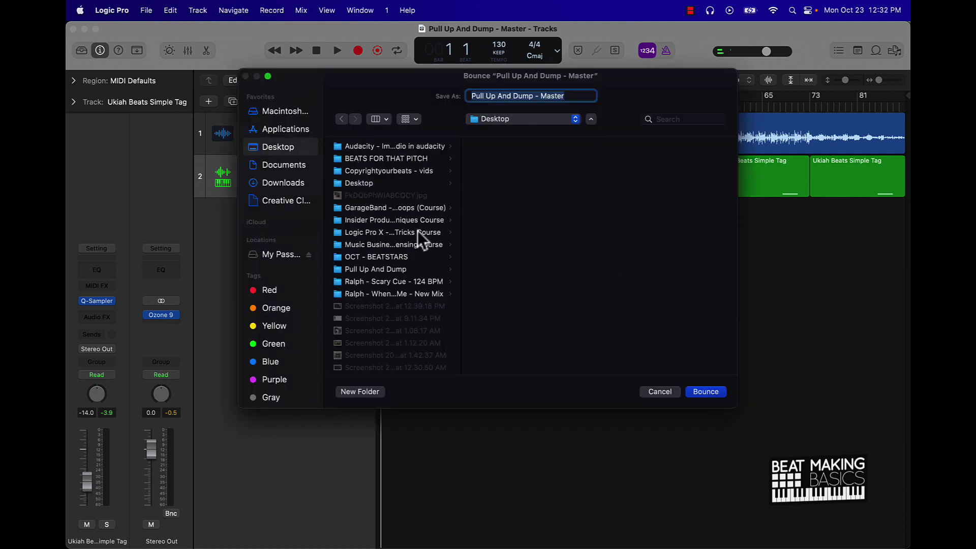
{"action": "left_click", "coordinate": [402, 270]}
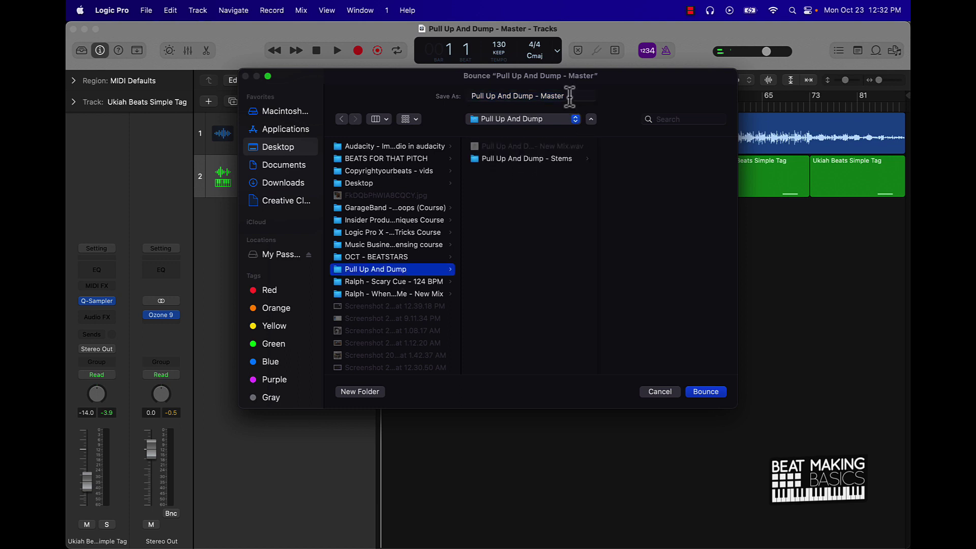
{"action": "left_click", "coordinate": [554, 96]}
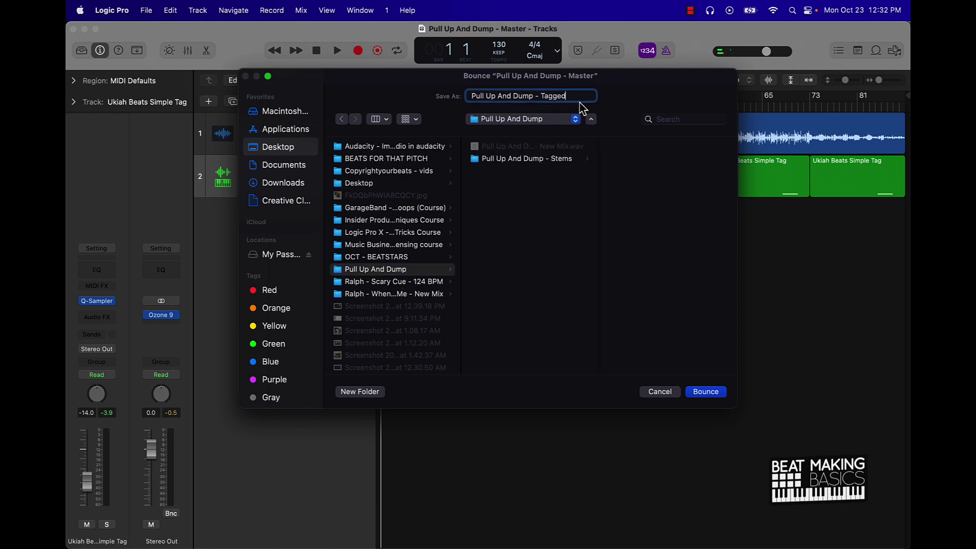
{"action": "key", "text": "Return"}
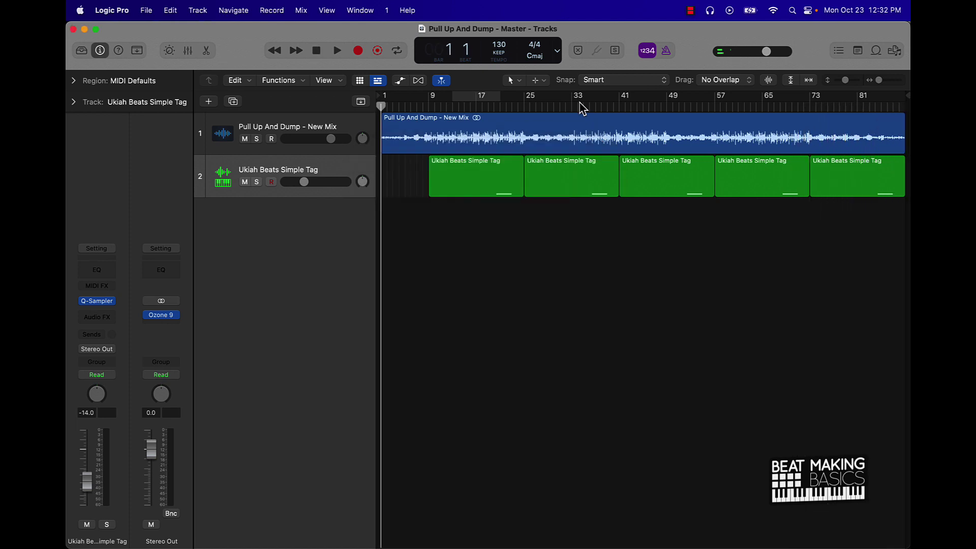
- Mute the tag track and set up a bounce to both PCM and MP3 with 16 Bit resolution and a lower sample rate
{"action": "left_click", "coordinate": [245, 183]}
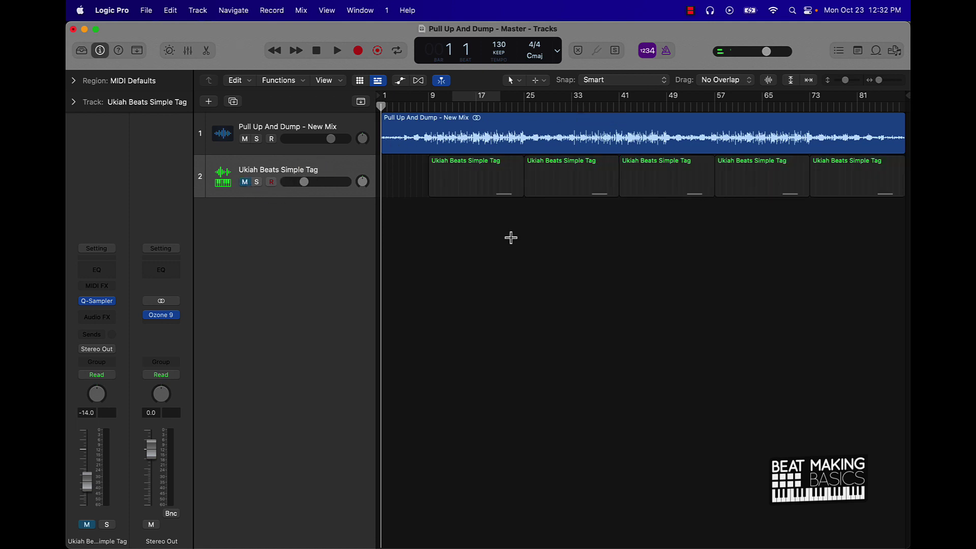
{"action": "key", "text": "super+b"}
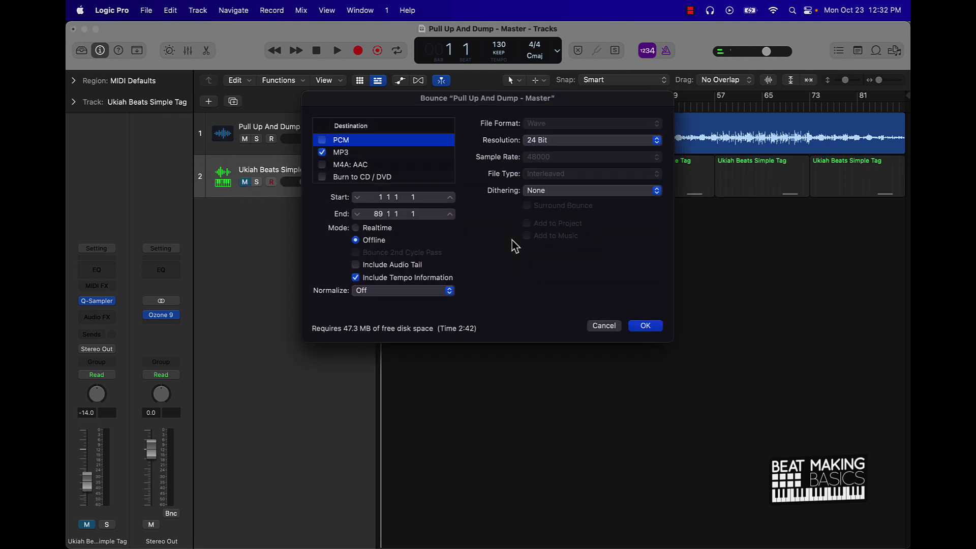
{"action": "left_click", "coordinate": [321, 141]}
{"action": "left_click", "coordinate": [545, 139]}
{"action": "left_click", "coordinate": [539, 128]}
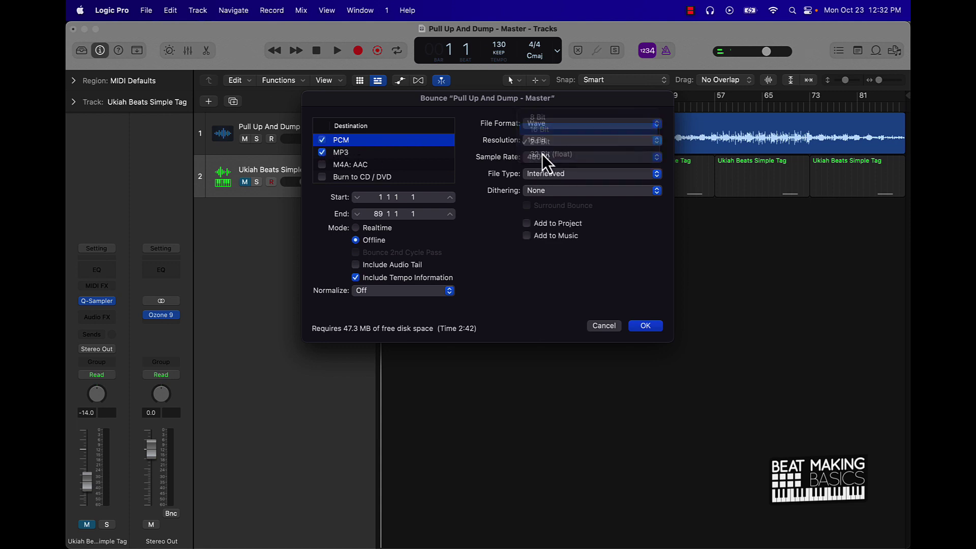
{"action": "left_click", "coordinate": [543, 157]}
{"action": "left_click", "coordinate": [540, 146]}
- Check the MP3 settings and bounce both formats as "Pull Up And Dump - 130 BPM" into the Pull Up And Dump folder
{"action": "left_click", "coordinate": [363, 152]}
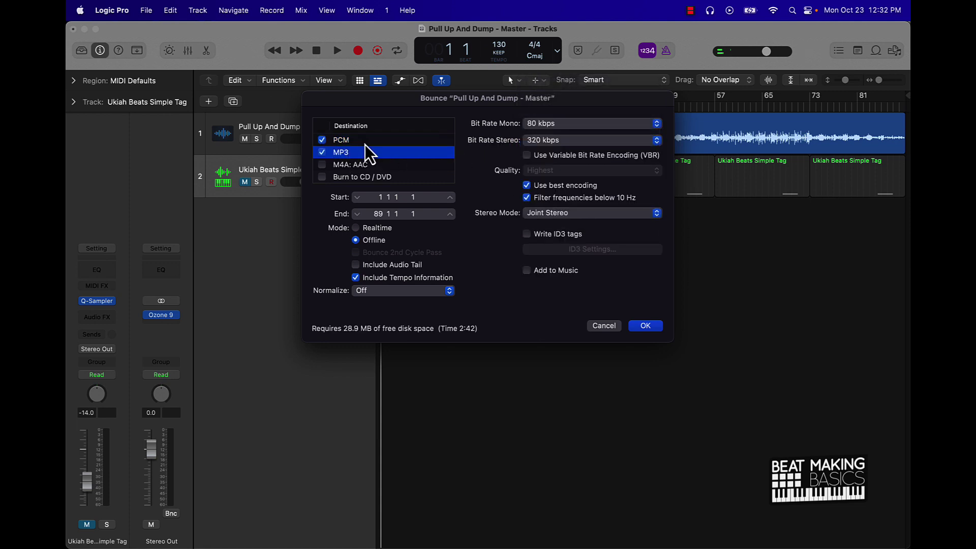
{"action": "left_click", "coordinate": [364, 140]}
{"action": "left_click", "coordinate": [642, 326]}
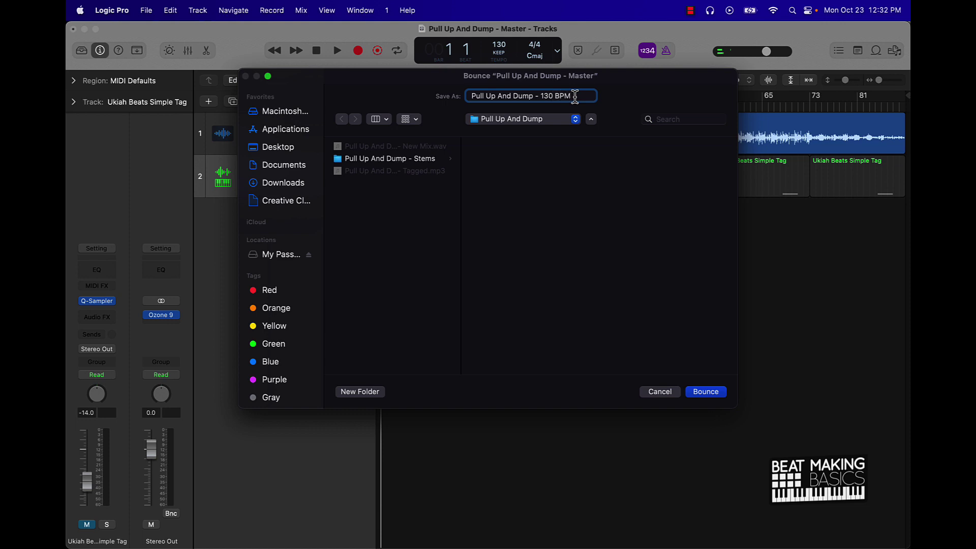
{"action": "key", "text": "Return"}
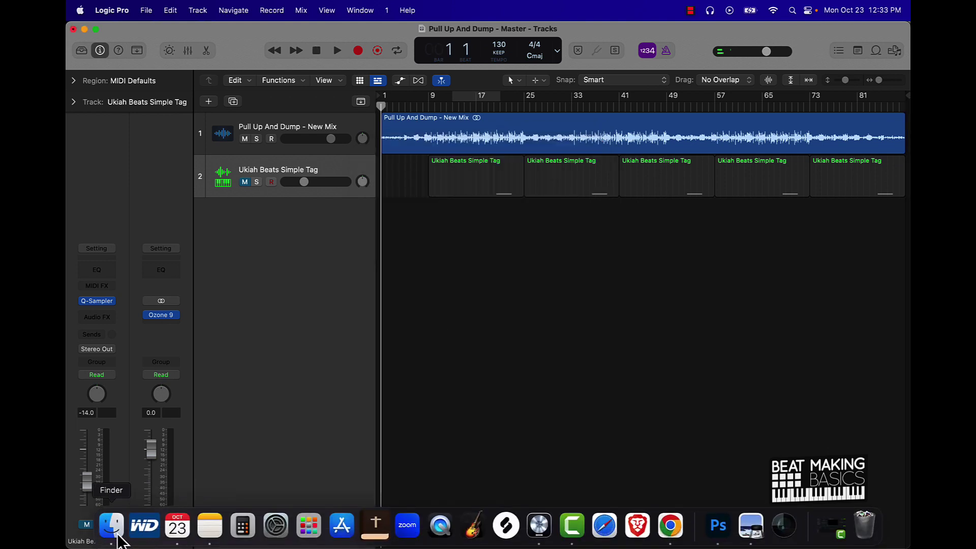
- Switch to Finder, preview the 130 BPM WAV, 130 BPM MP3 and Tagged MP3, and look at the New Mix WAV's details
{"action": "left_click", "coordinate": [113, 525]}
{"action": "left_click", "coordinate": [211, 355]}
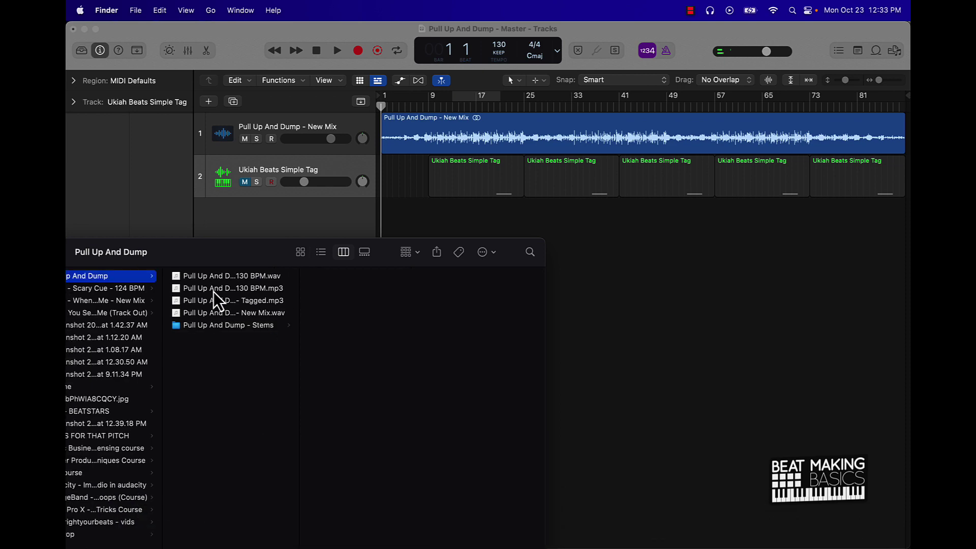
{"action": "left_click", "coordinate": [254, 280]}
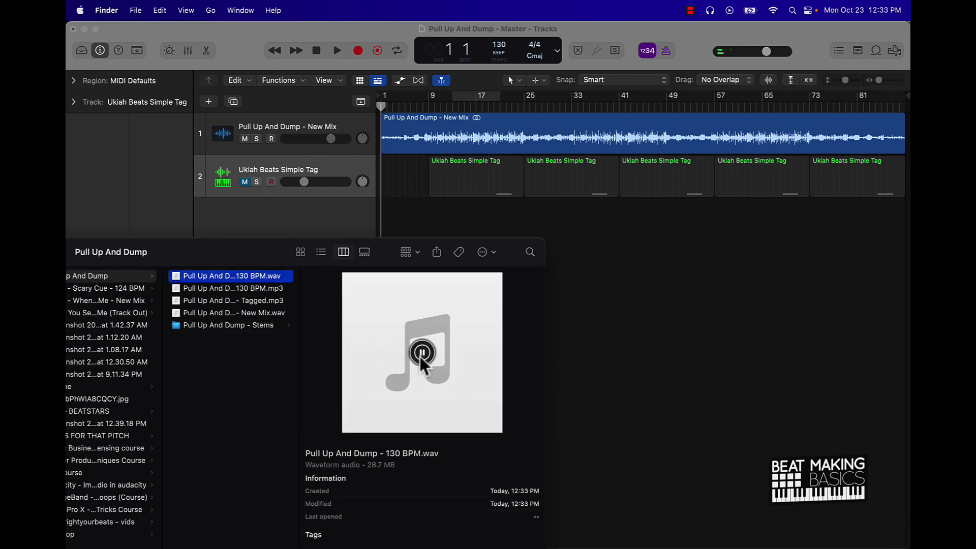
{"action": "left_click", "coordinate": [268, 288]}
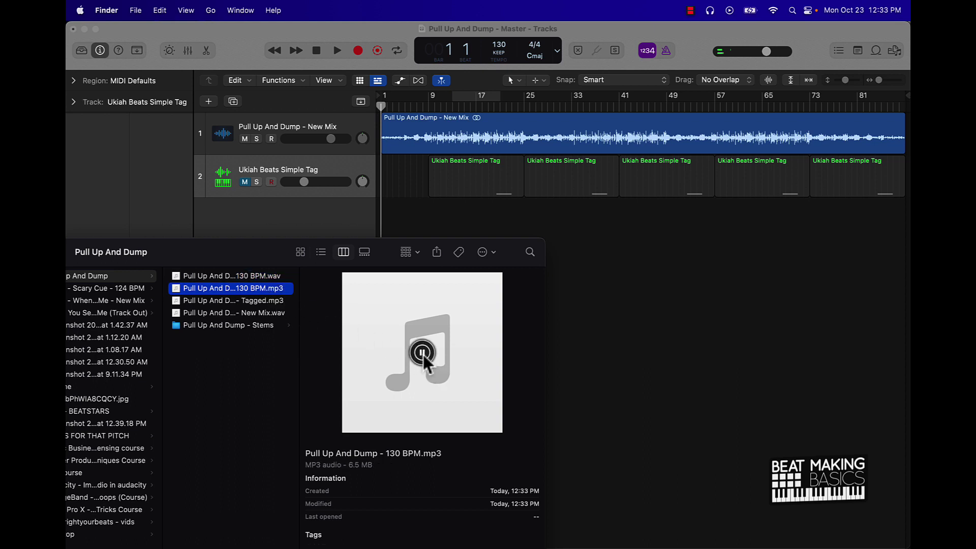
{"action": "left_click", "coordinate": [287, 301]}
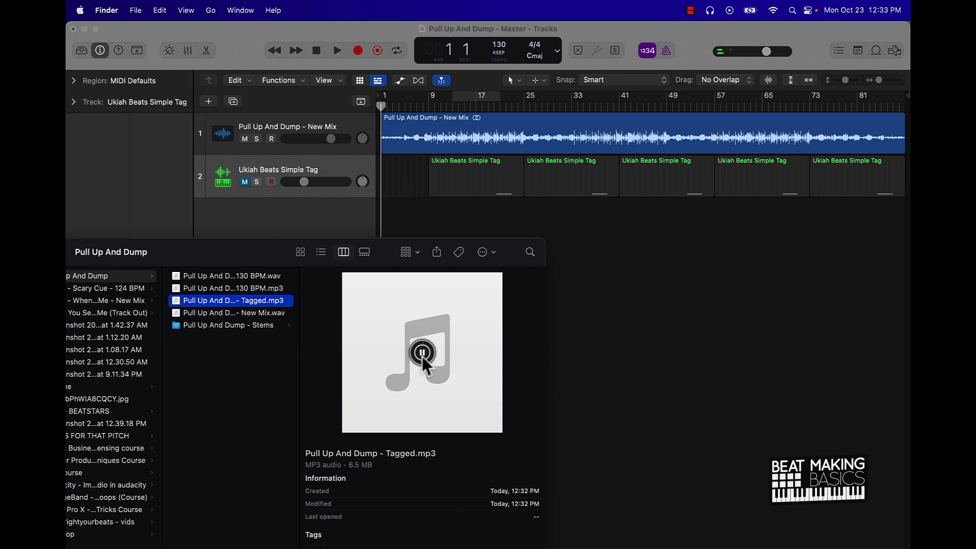
{"action": "left_click", "coordinate": [272, 312]}
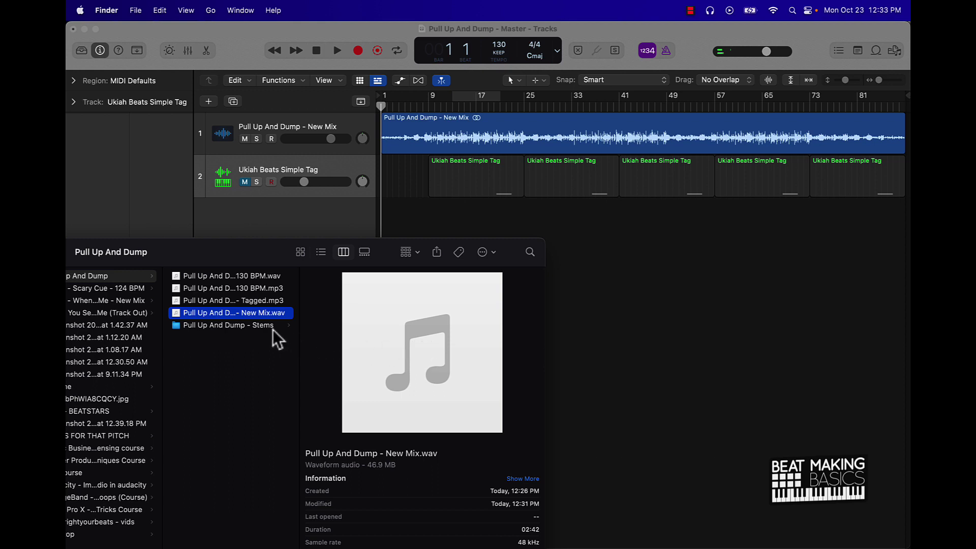
- Look through the "Pull Up And Dump - Stems" folder and preview Synth 1.wav
{"action": "left_click", "coordinate": [245, 327]}
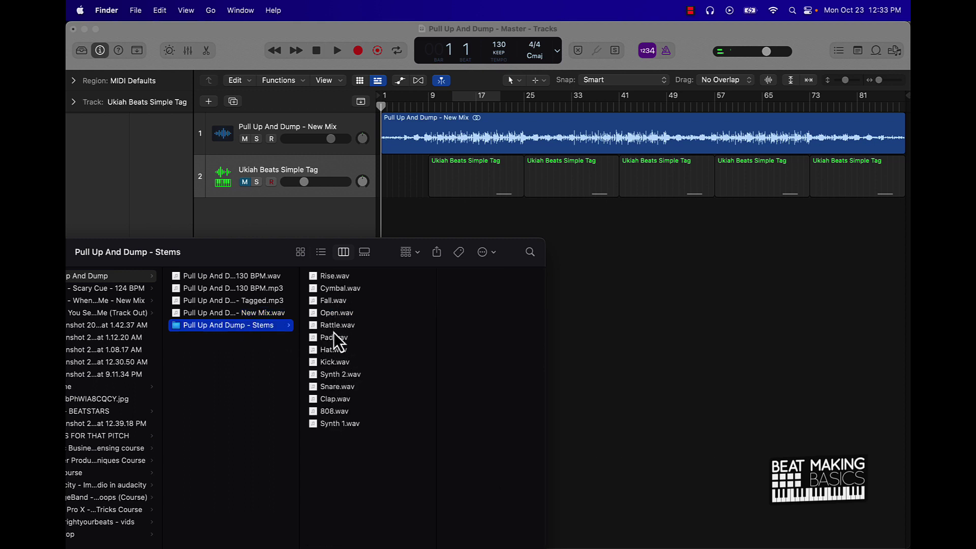
{"action": "left_click", "coordinate": [338, 426]}
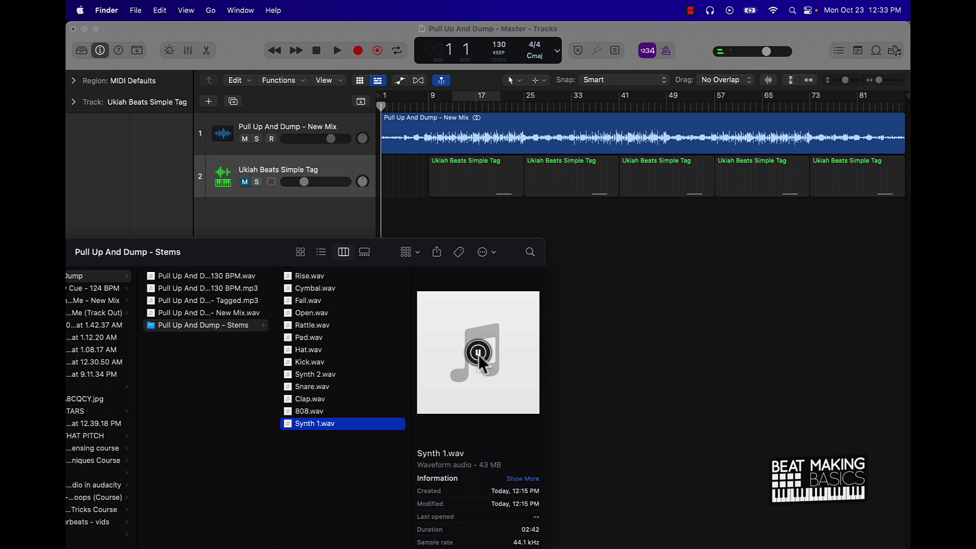
{"action": "left_click", "coordinate": [345, 474]}
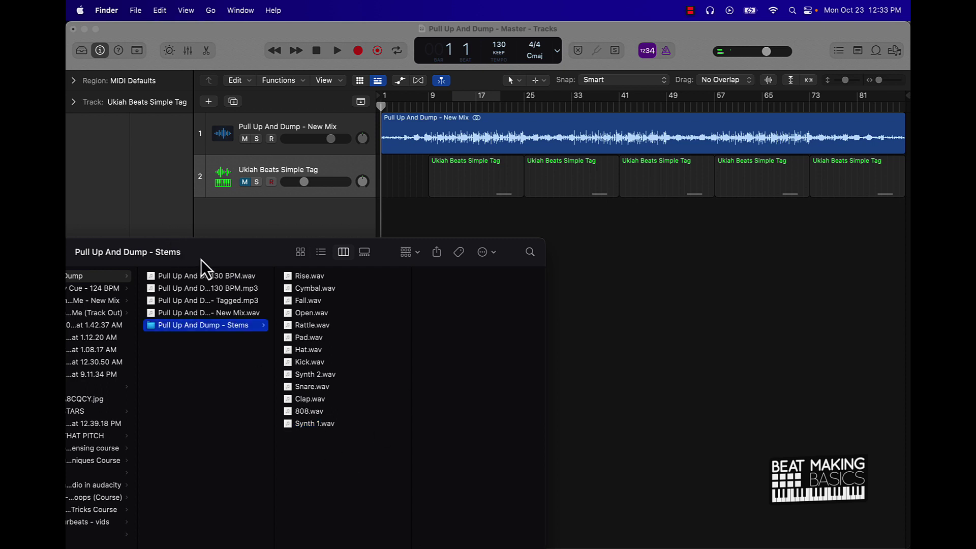
- Compress the "Pull Up And Dump - Stems" folder inside the Pull Up And Dump folder
{"action": "key", "text": "Left"}
{"action": "right_click", "coordinate": [247, 328]}
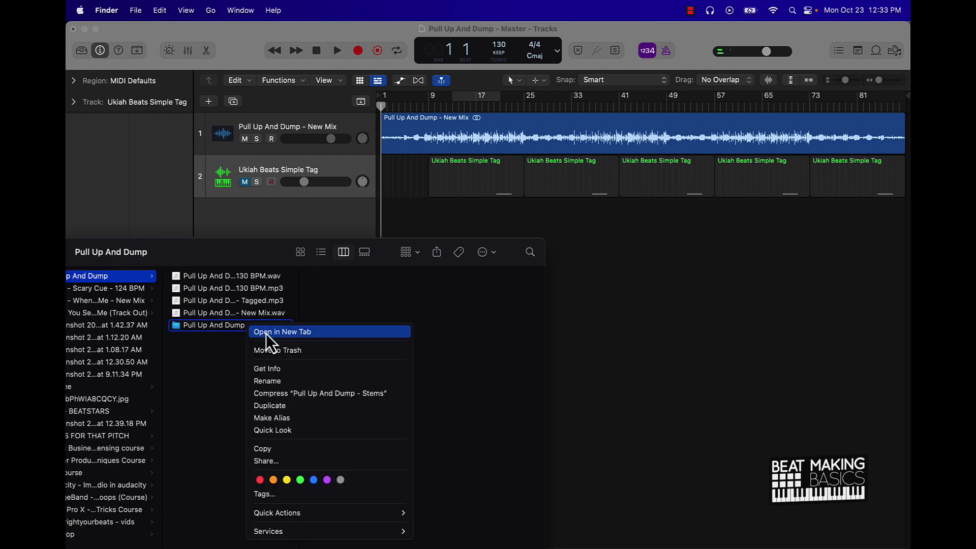
{"action": "left_click", "coordinate": [290, 394]}
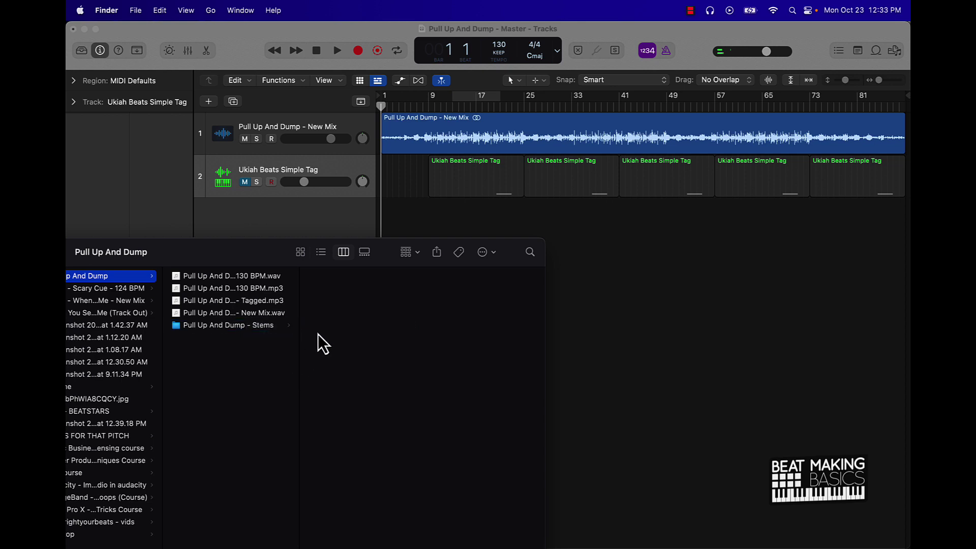